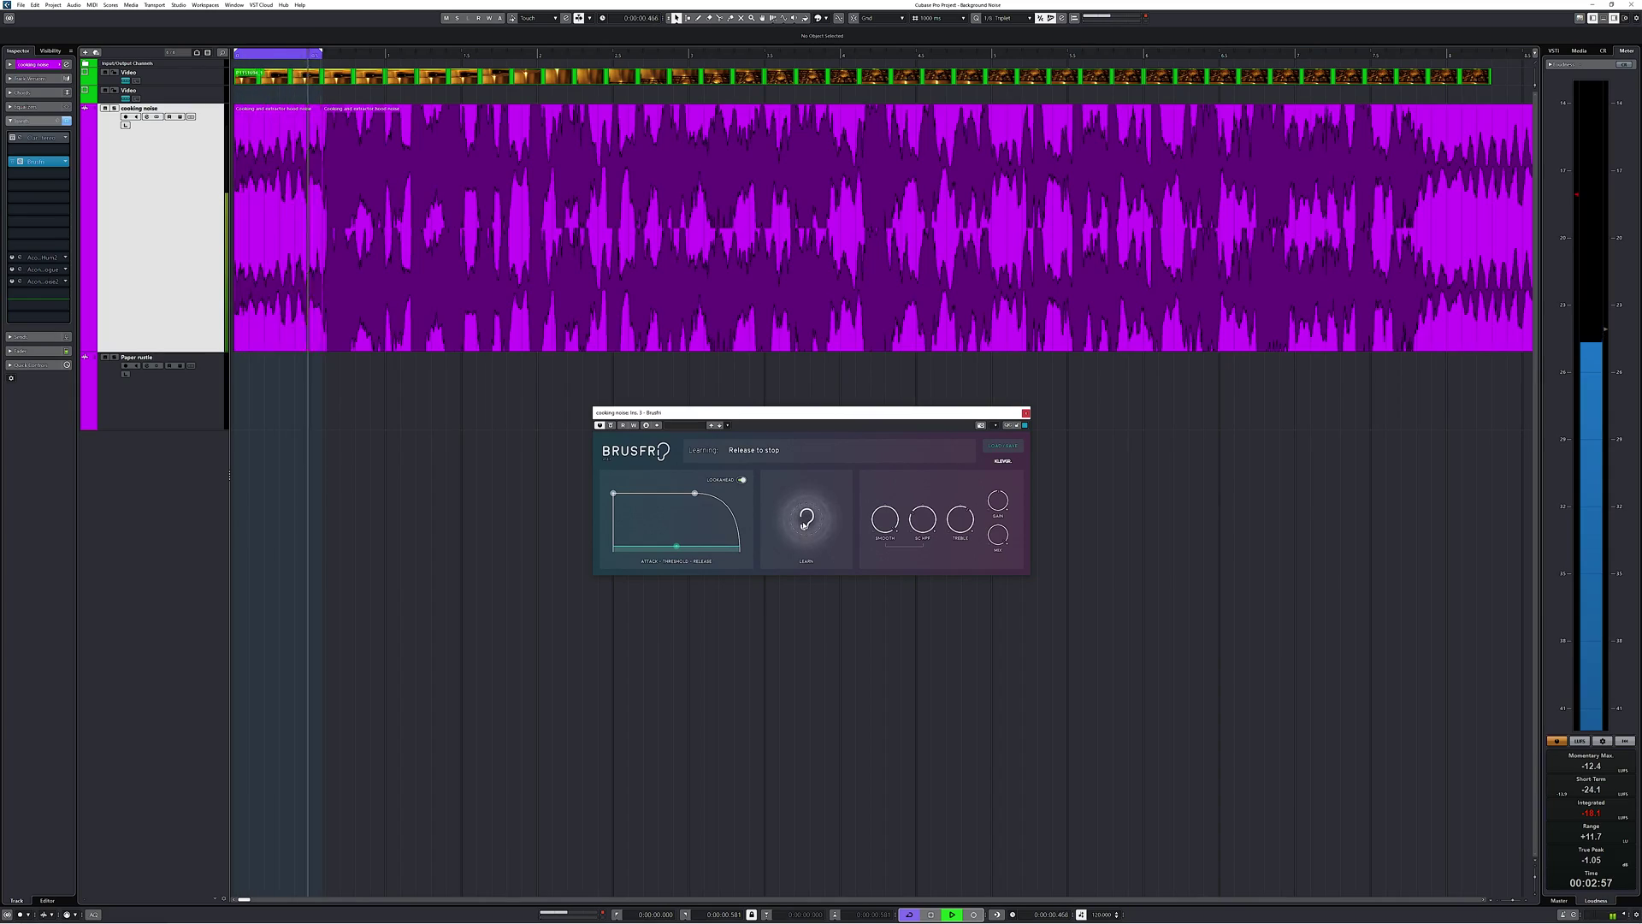
# Finish learning the noise profile in Brusfri, then set SC HPF to about 41 Hz and treble to about 4.4 dB.
pyautogui.moveTo(804, 523); pyautogui.dragTo(631, 671)
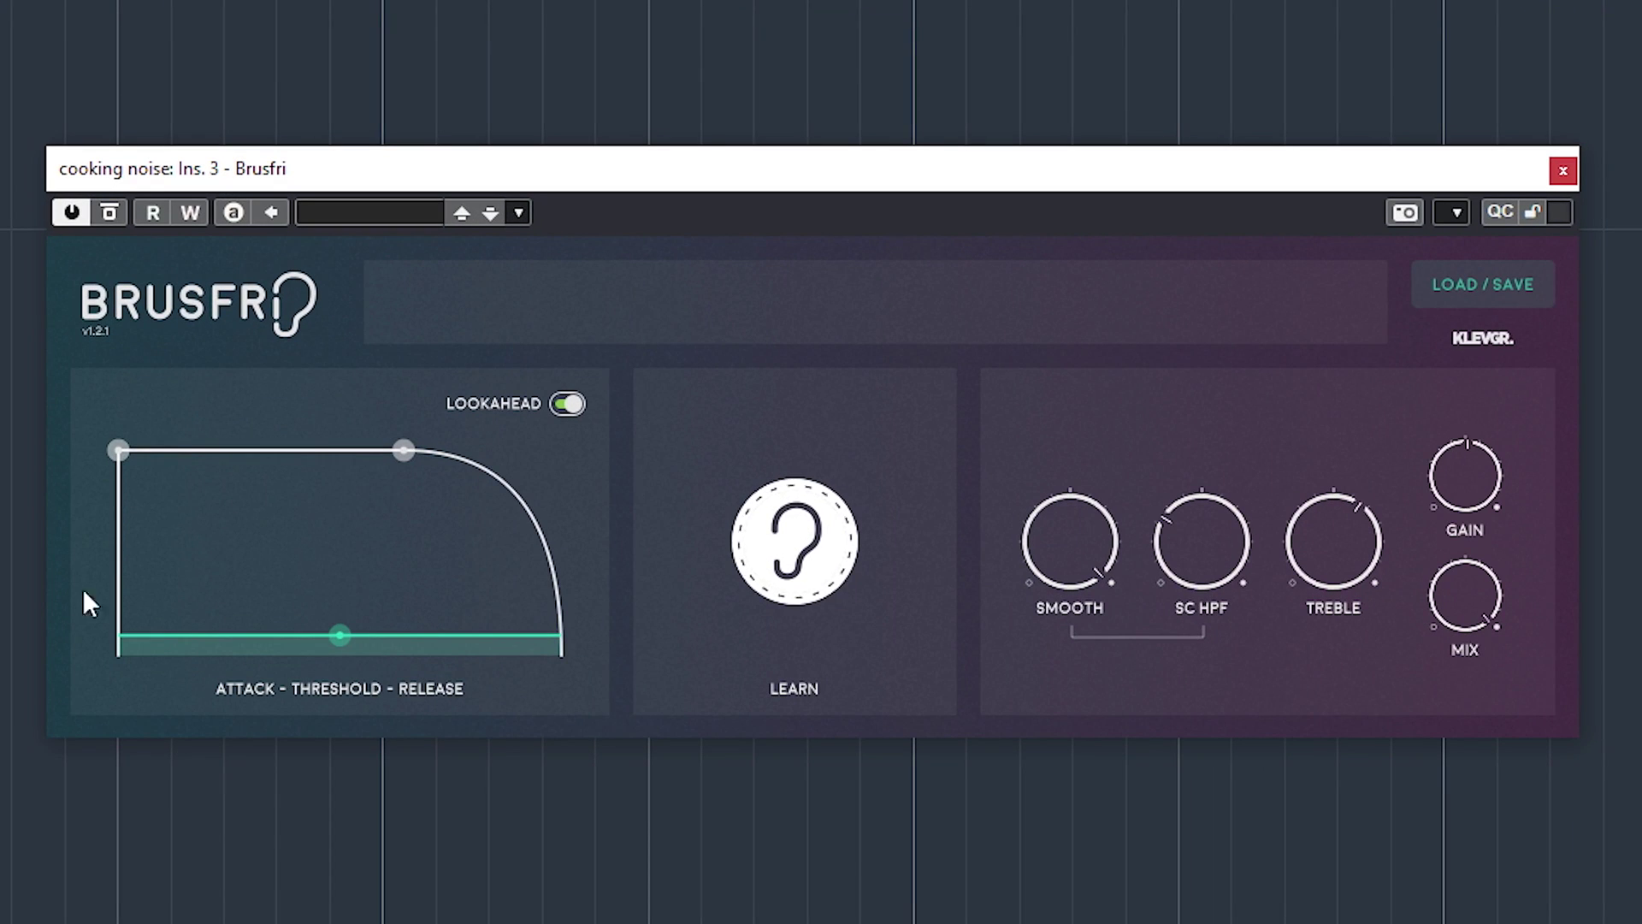
pyautogui.moveTo(1206, 560)
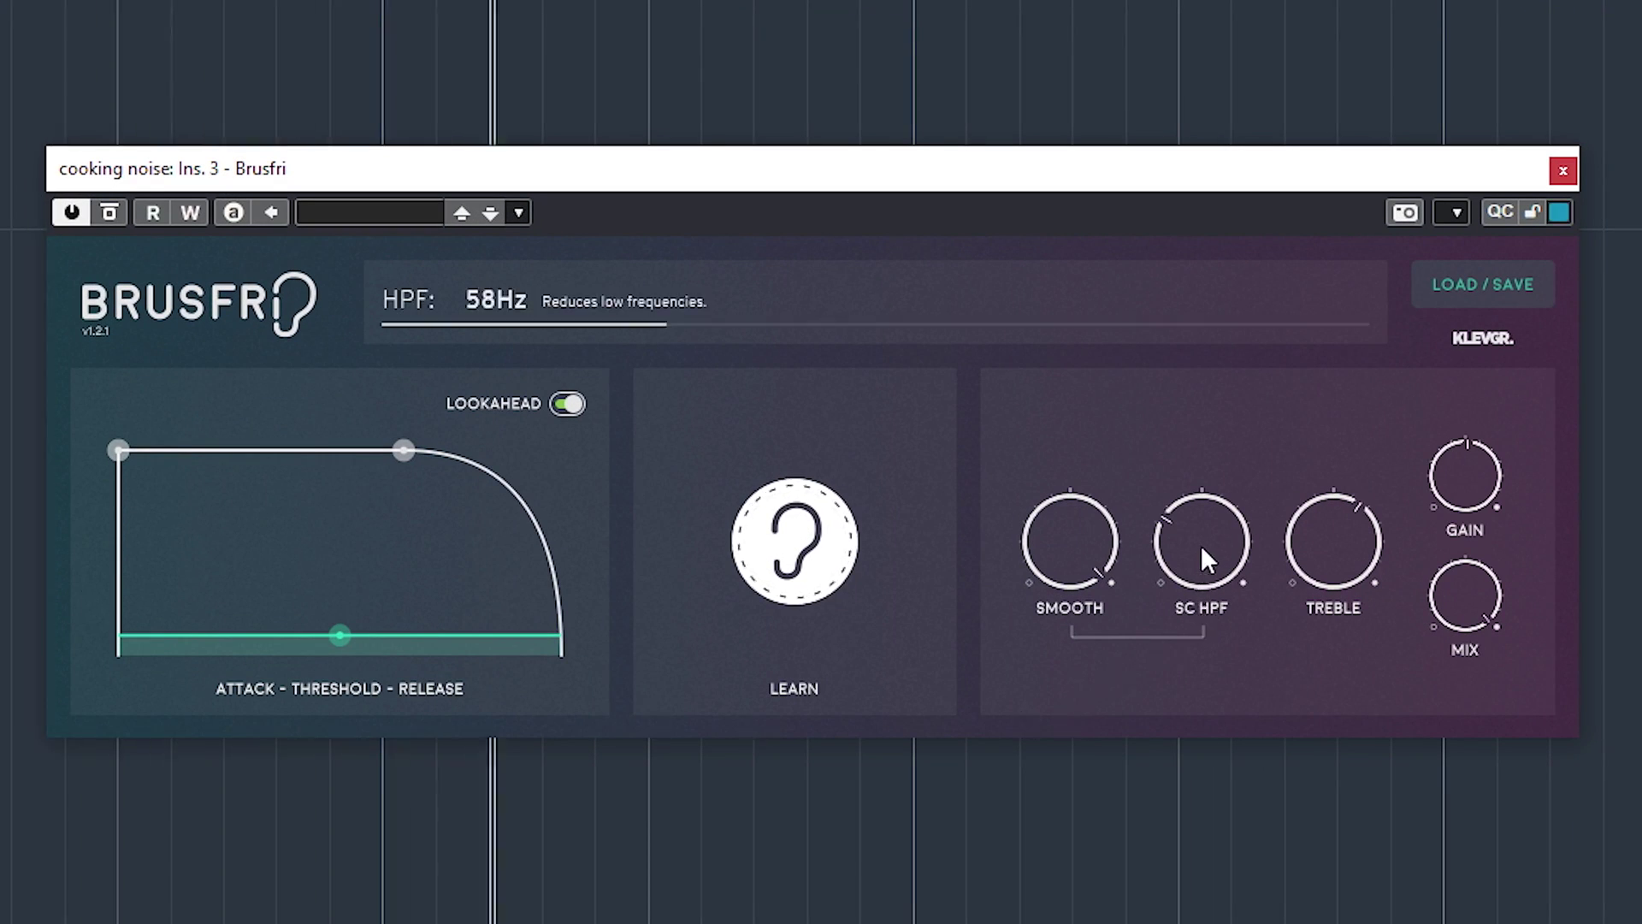
pyautogui.moveTo(1181, 599); pyautogui.dragTo(1213, 547)
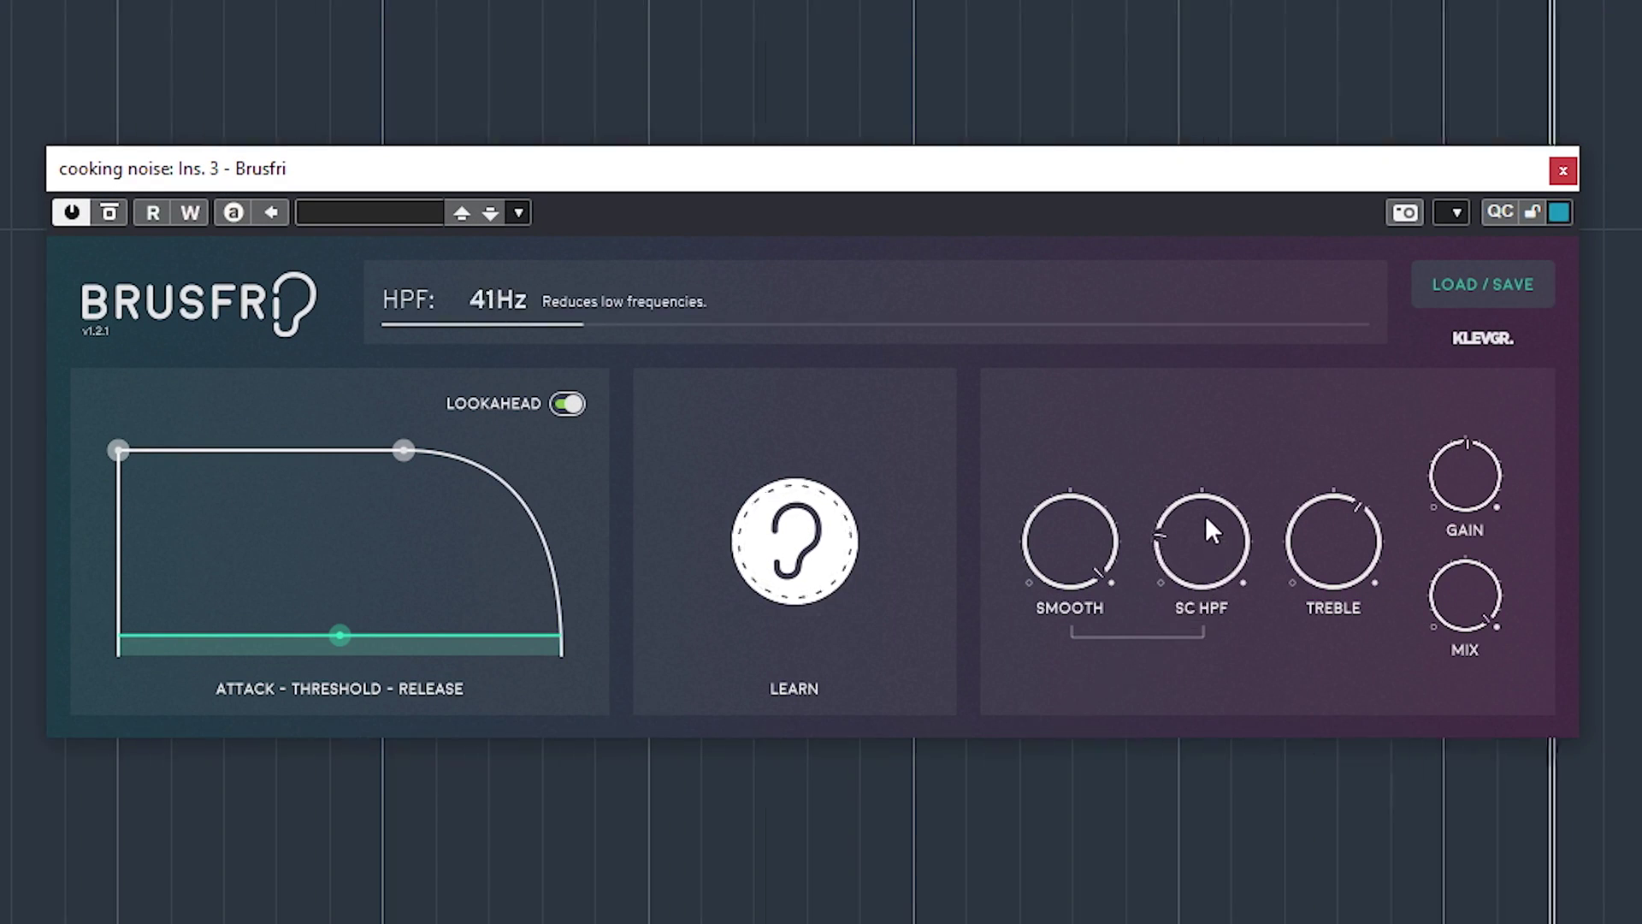
pyautogui.moveTo(1313, 565); pyautogui.dragTo(1320, 544)
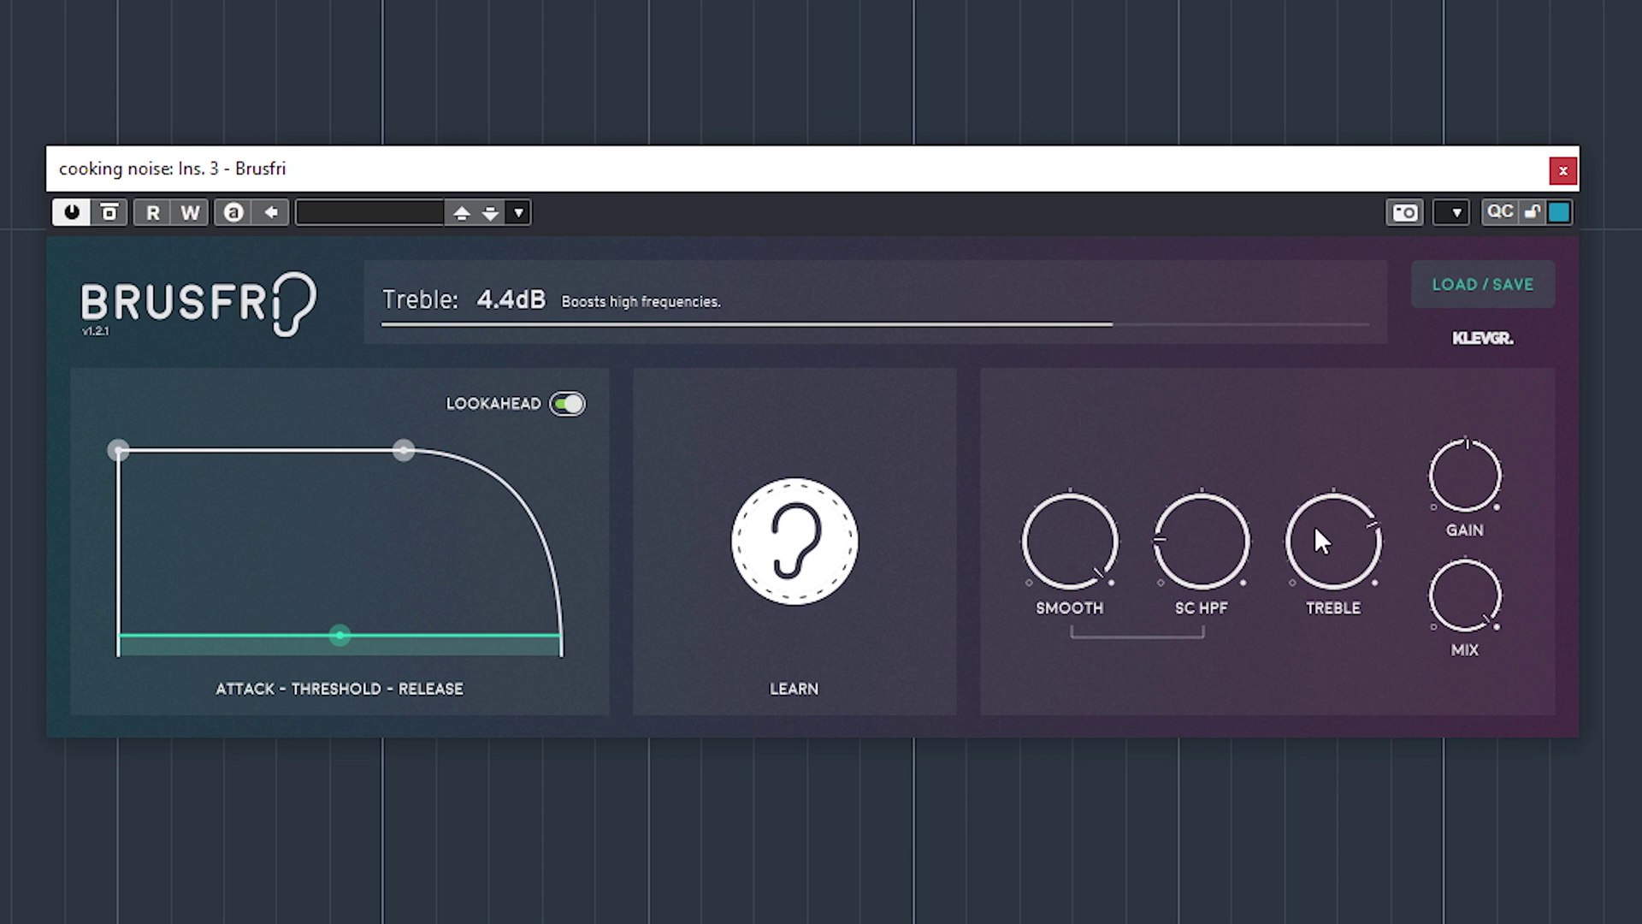
pyautogui.moveTo(1309, 480); pyautogui.dragTo(1309, 465)
pyautogui.moveTo(1331, 531); pyautogui.dragTo(1297, 590)
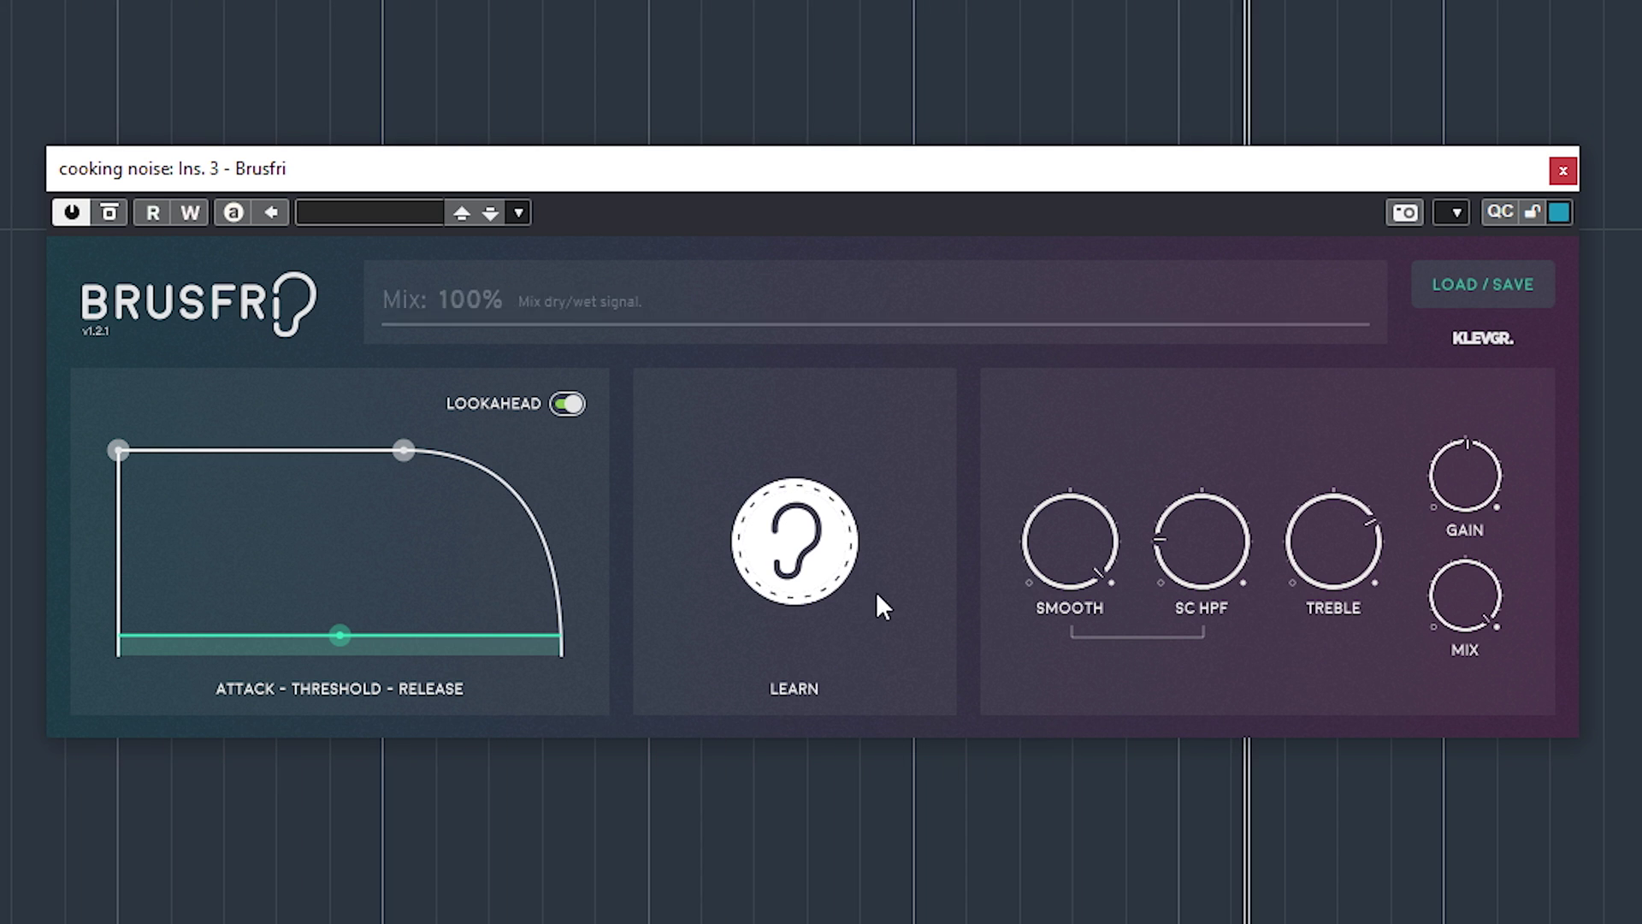
# Shorten the release and fine-tune the threshold in Brusfri's attack-threshold-release graph.
pyautogui.moveTo(425, 453); pyautogui.dragTo(452, 455)
pyautogui.moveTo(564, 450); pyautogui.dragTo(485, 449)
pyautogui.moveTo(341, 602); pyautogui.dragTo(335, 610)
pyautogui.moveTo(117, 459)
pyautogui.mouseDown()
pyautogui.moveTo(181, 435)
pyautogui.moveTo(169, 453)
pyautogui.moveTo(118, 452)
pyautogui.mouseUp()
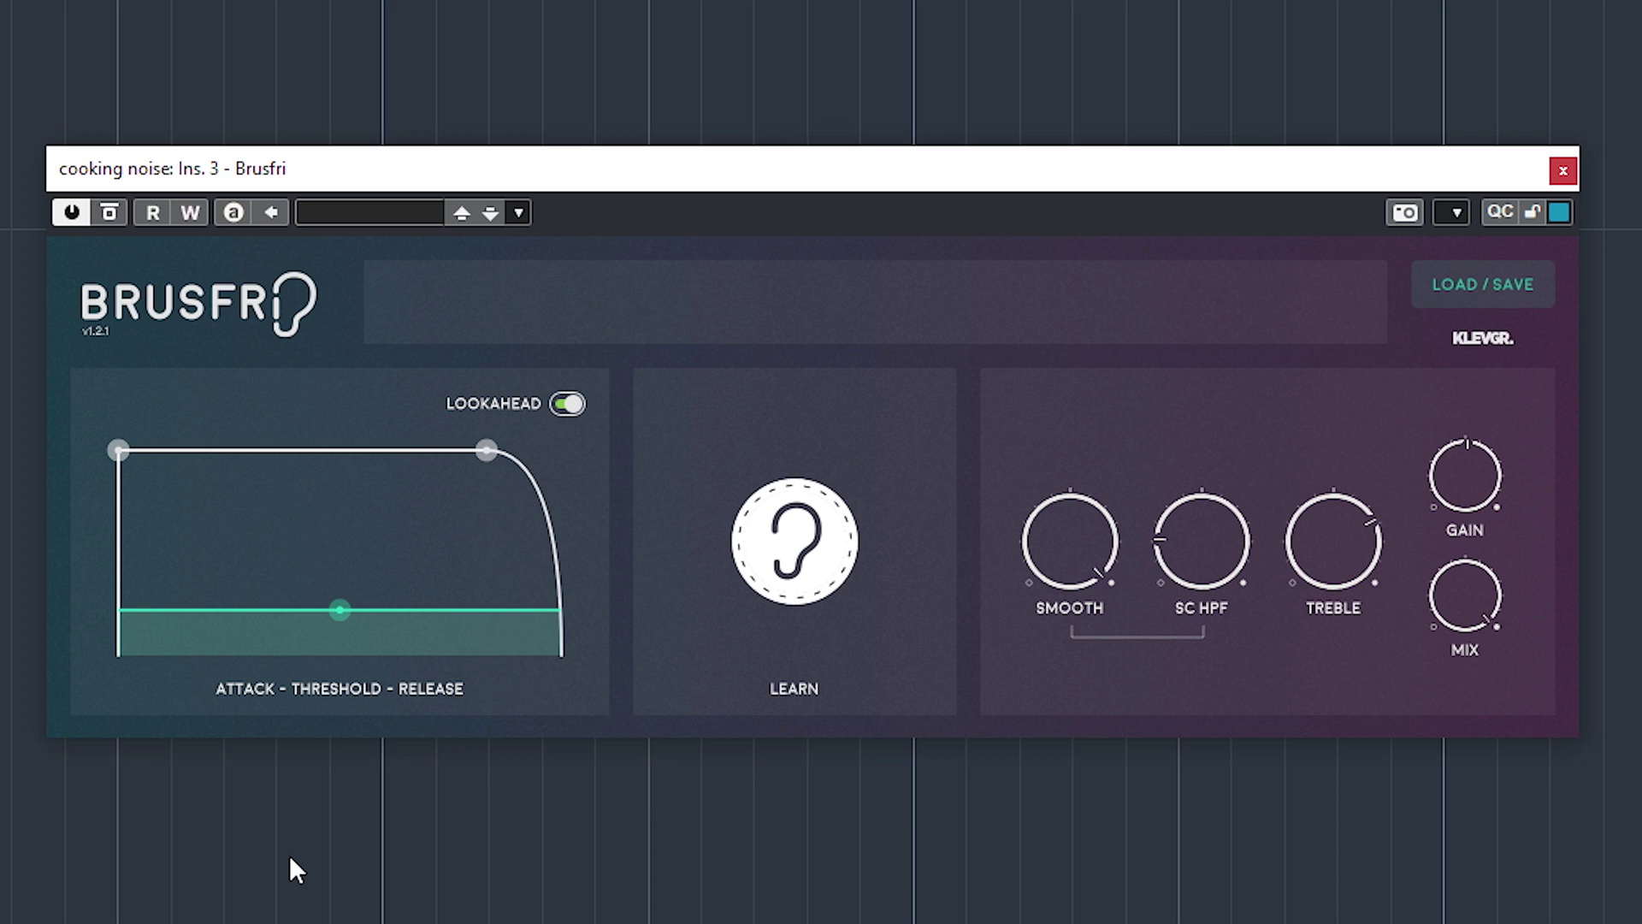
pyautogui.moveTo(340, 611)
pyautogui.moveTo(337, 610)
pyautogui.mouseDown()
pyautogui.moveTo(325, 693)
pyautogui.moveTo(346, 629)
pyautogui.mouseUp()
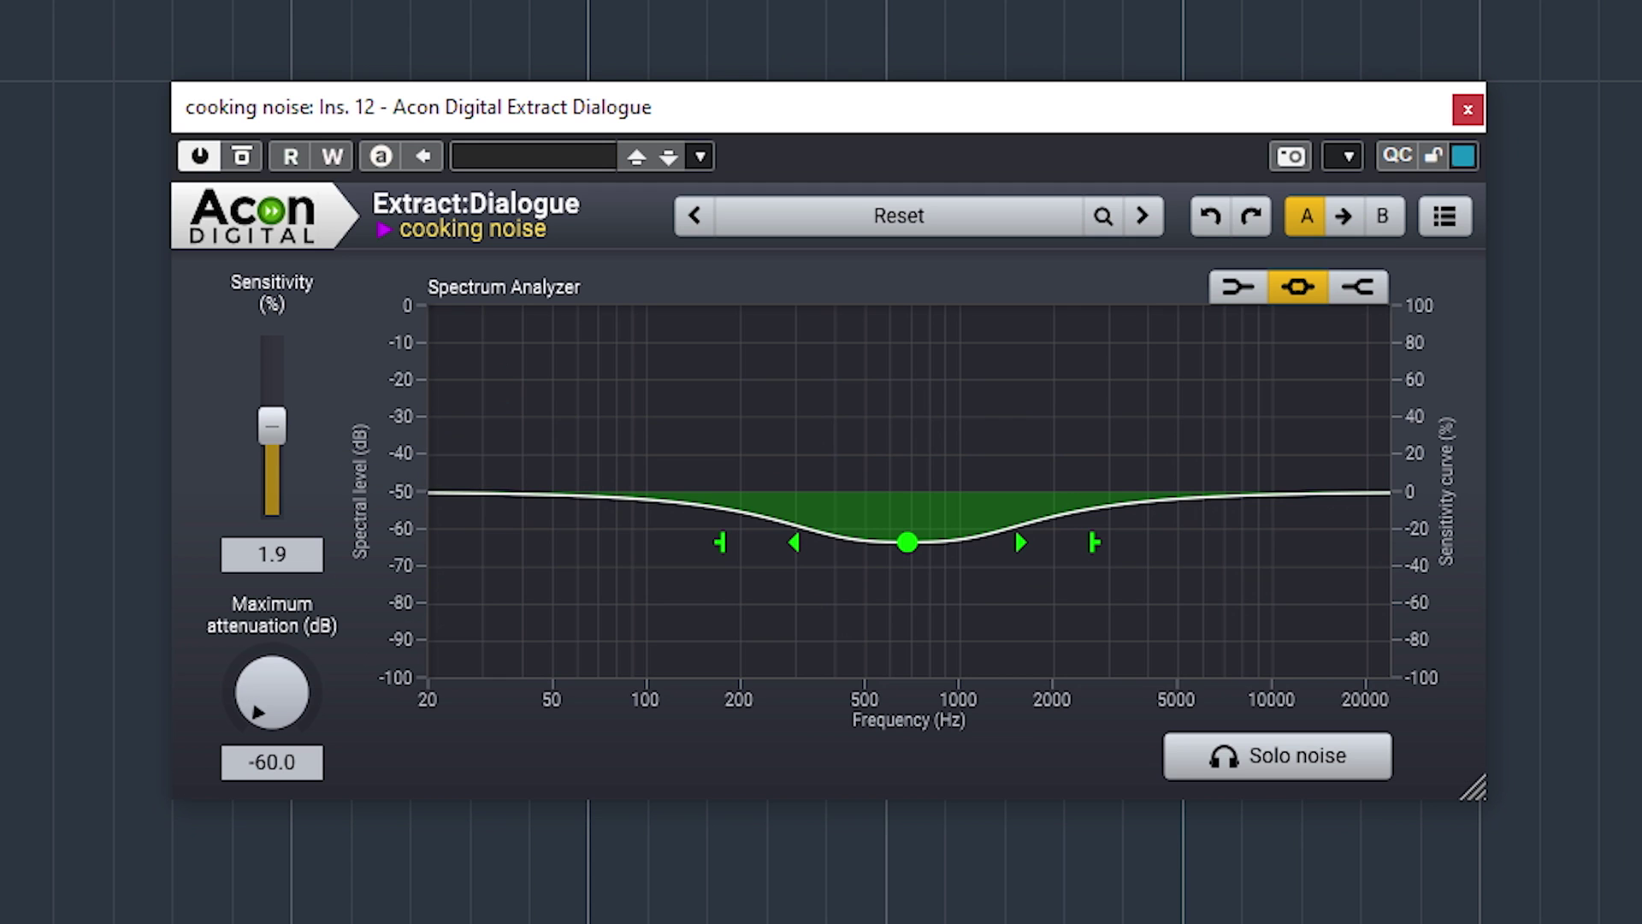
# Play the track and tune Extract:Dialogue: sensitivity curve slightly above 0% near 750 Hz, maximum attenuation -41.5 dB, and a slightly higher overall sensitivity.
pyautogui.press('space')
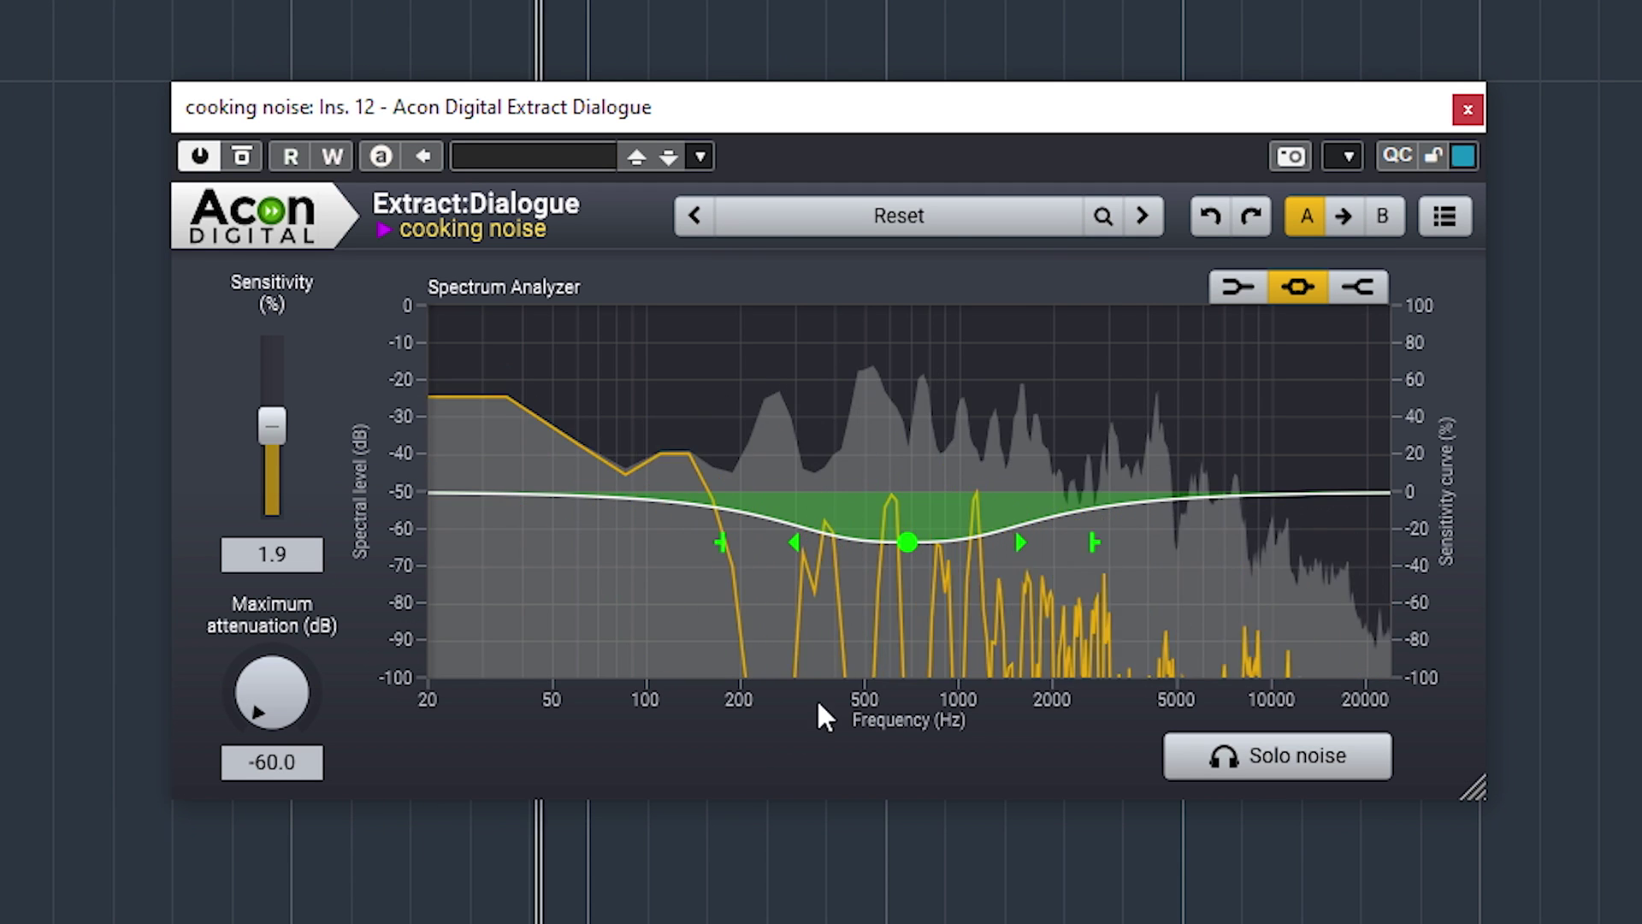
pyautogui.moveTo(910, 544); pyautogui.dragTo(925, 464)
pyautogui.moveTo(305, 691); pyautogui.dragTo(315, 568)
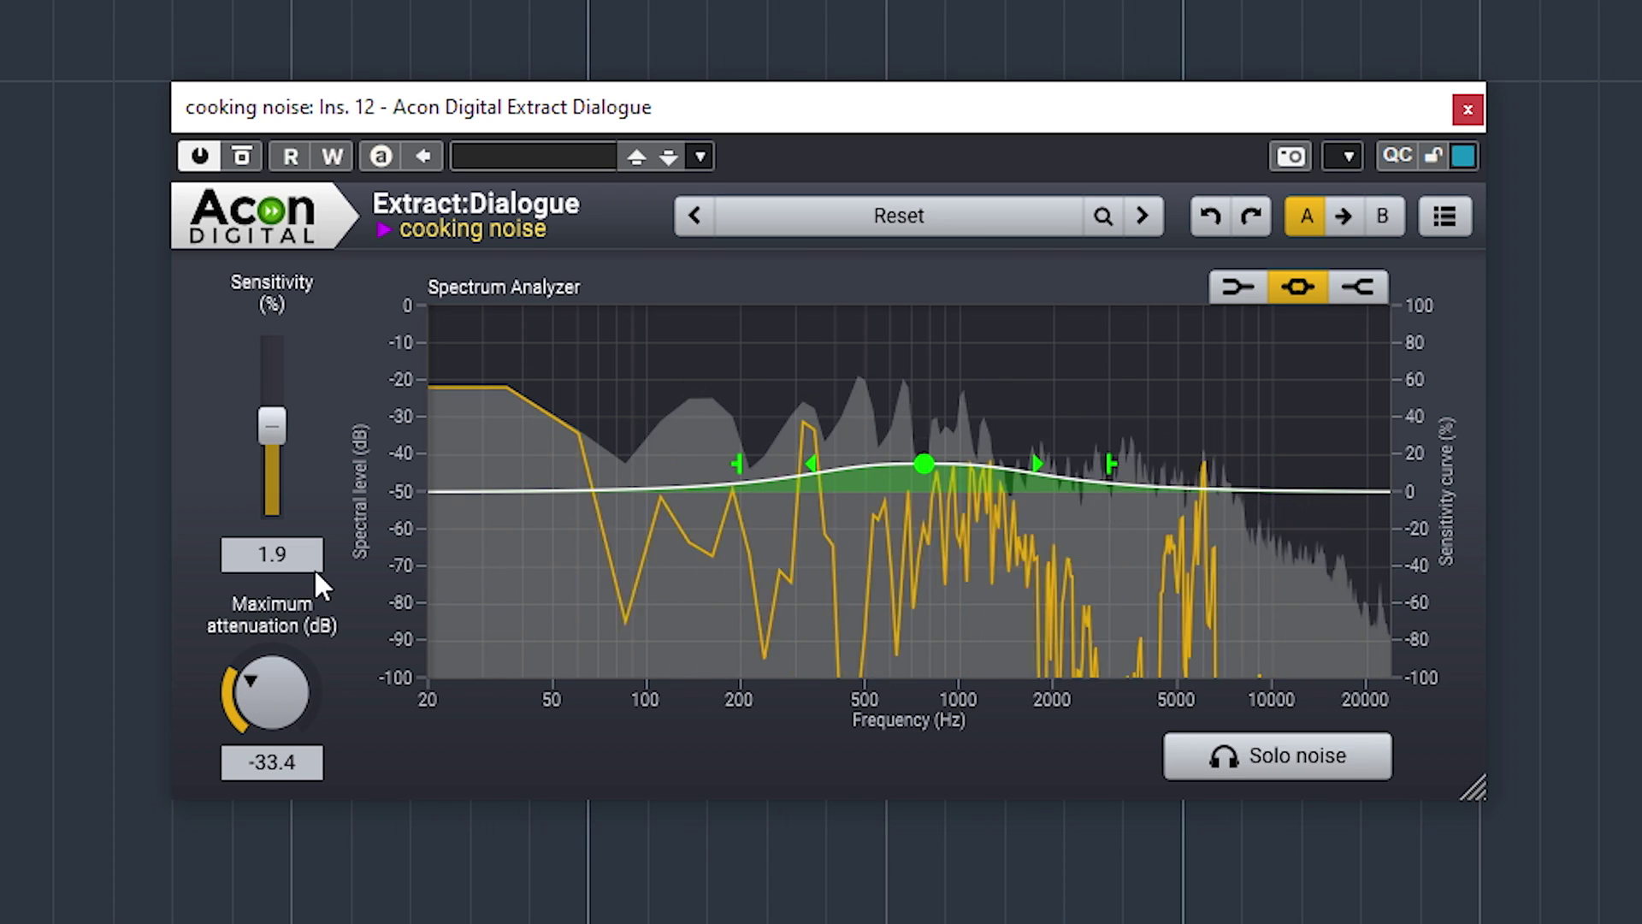
pyautogui.moveTo(272, 710); pyautogui.dragTo(258, 731)
pyautogui.moveTo(928, 464); pyautogui.dragTo(923, 479)
pyautogui.moveTo(279, 690); pyautogui.dragTo(274, 721)
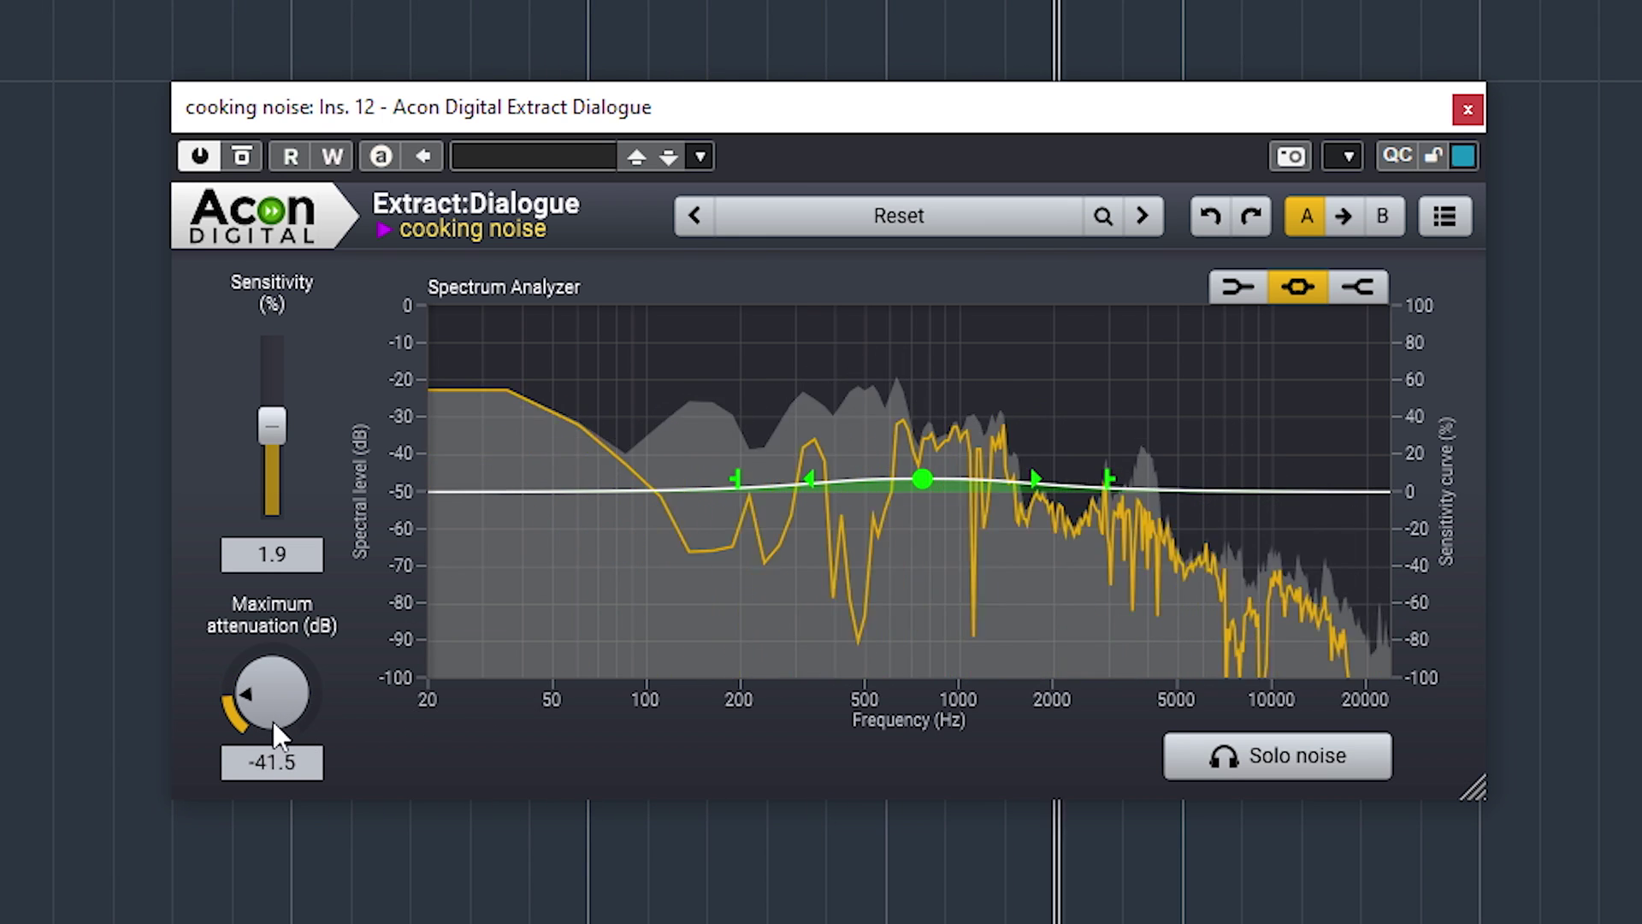
pyautogui.moveTo(272, 444)
pyautogui.mouseDown()
pyautogui.moveTo(270, 459)
pyautogui.moveTo(289, 433)
pyautogui.mouseUp()
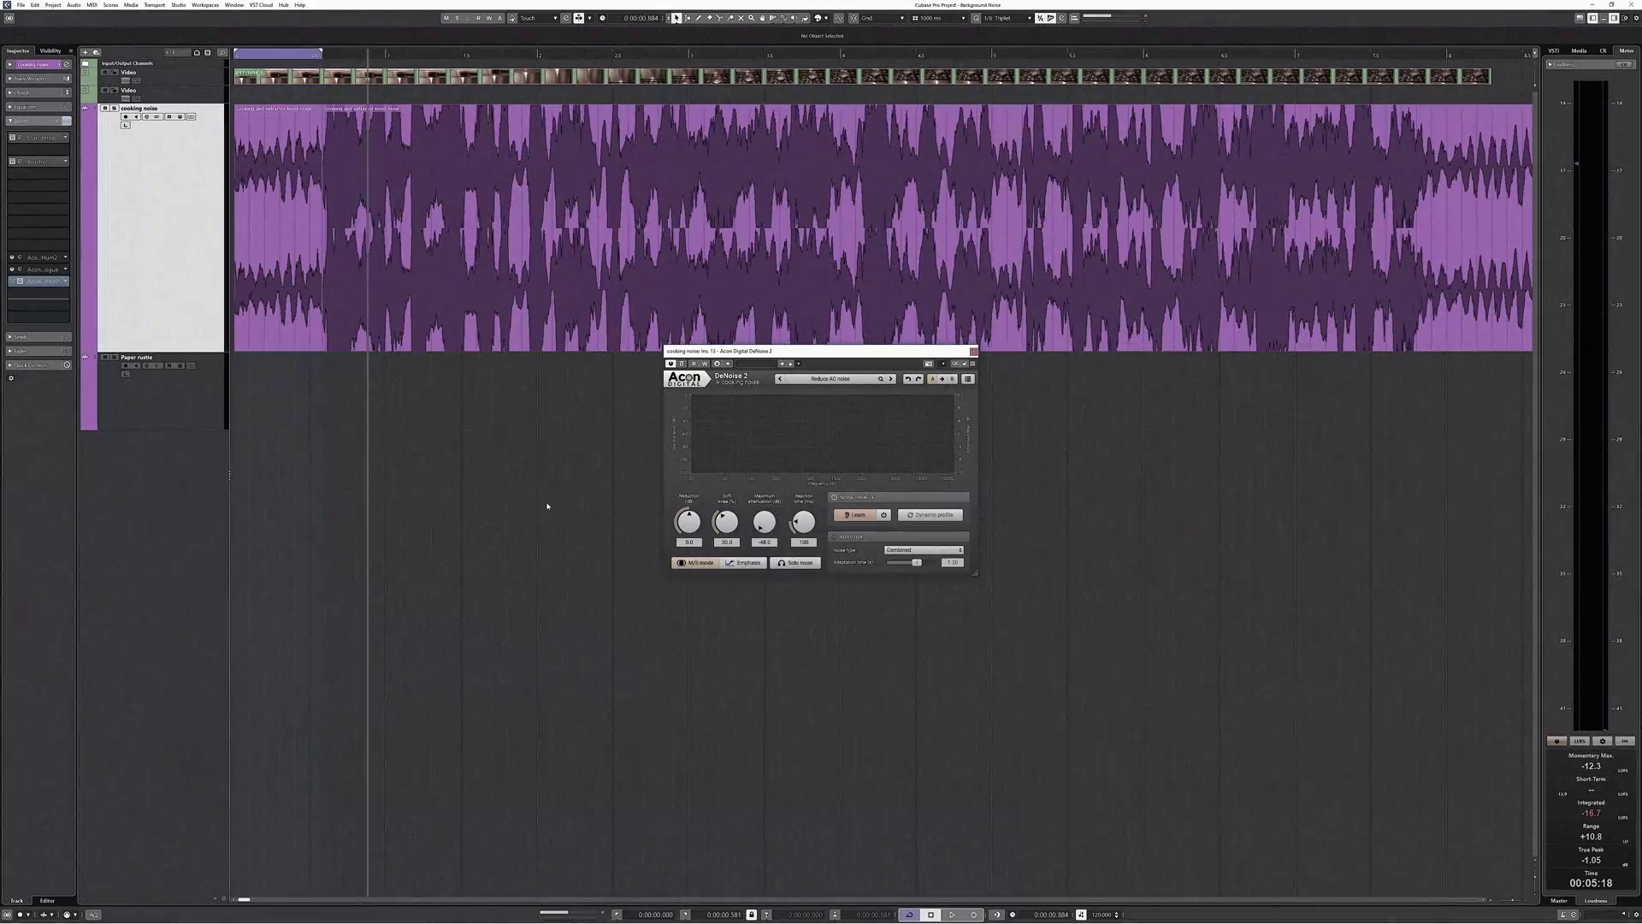
# Learn the noise profile in DeNoise 2 from playback, and set soft knee to 26.2% and reduction to 1.2 dB.
pyautogui.press('space')
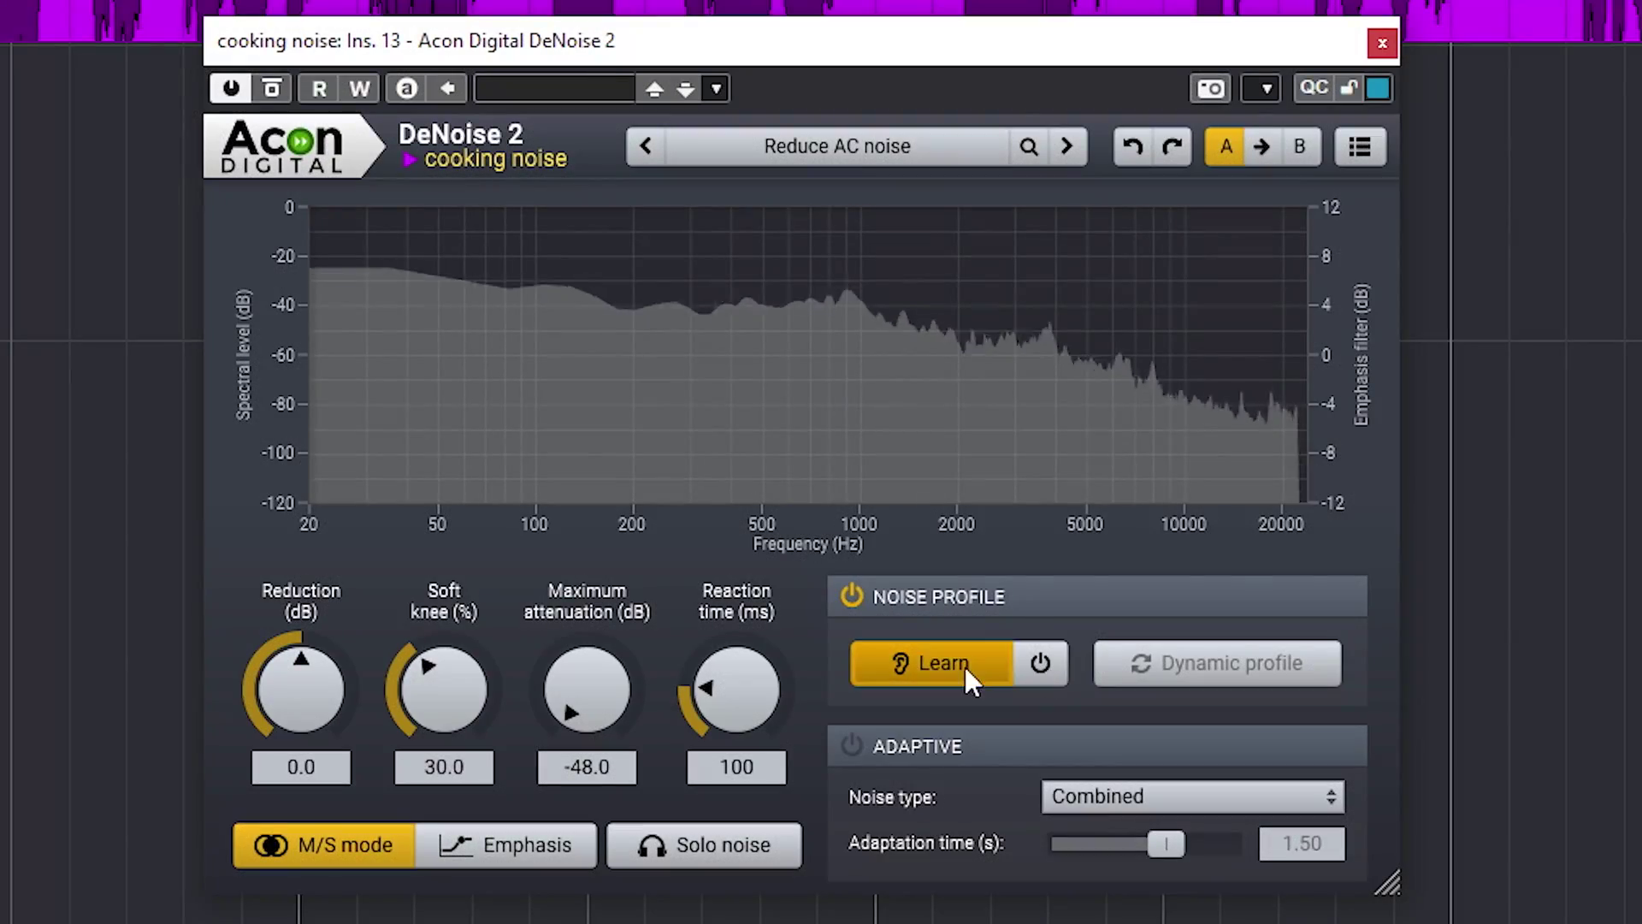
pyautogui.click(967, 665)
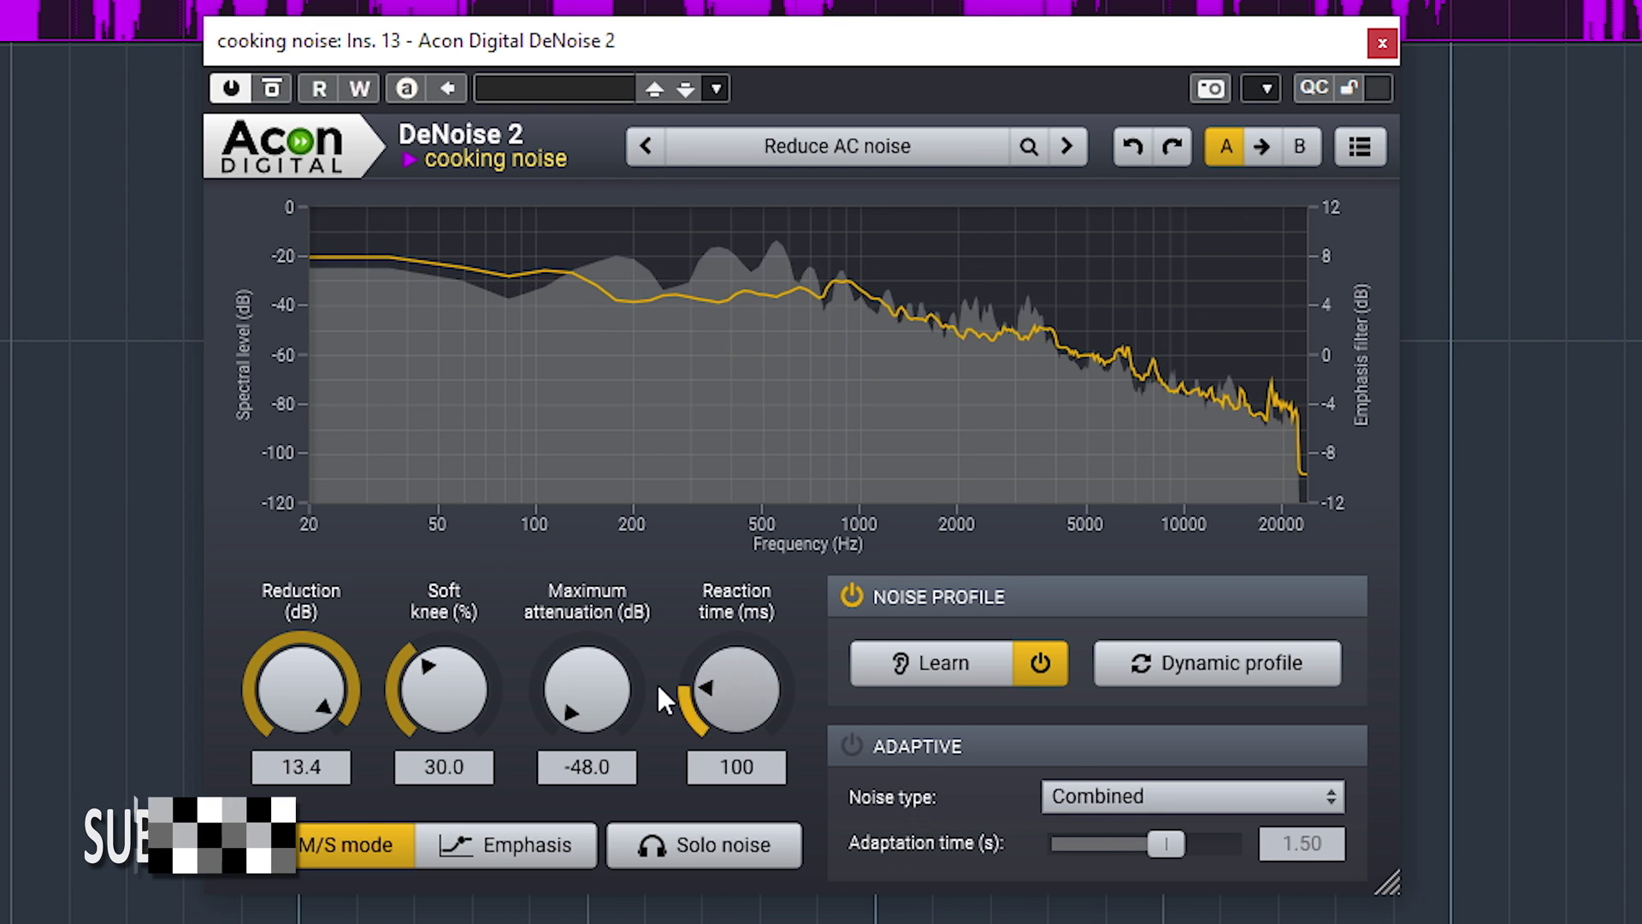
pyautogui.moveTo(443, 700); pyautogui.dragTo(393, 720)
pyautogui.moveTo(304, 694); pyautogui.dragTo(302, 864)
# Enable the emphasis filter, cutting about 3.7 dB near 750 Hz and boosting about 3.6 dB near 3 kHz.
pyautogui.click(475, 858)
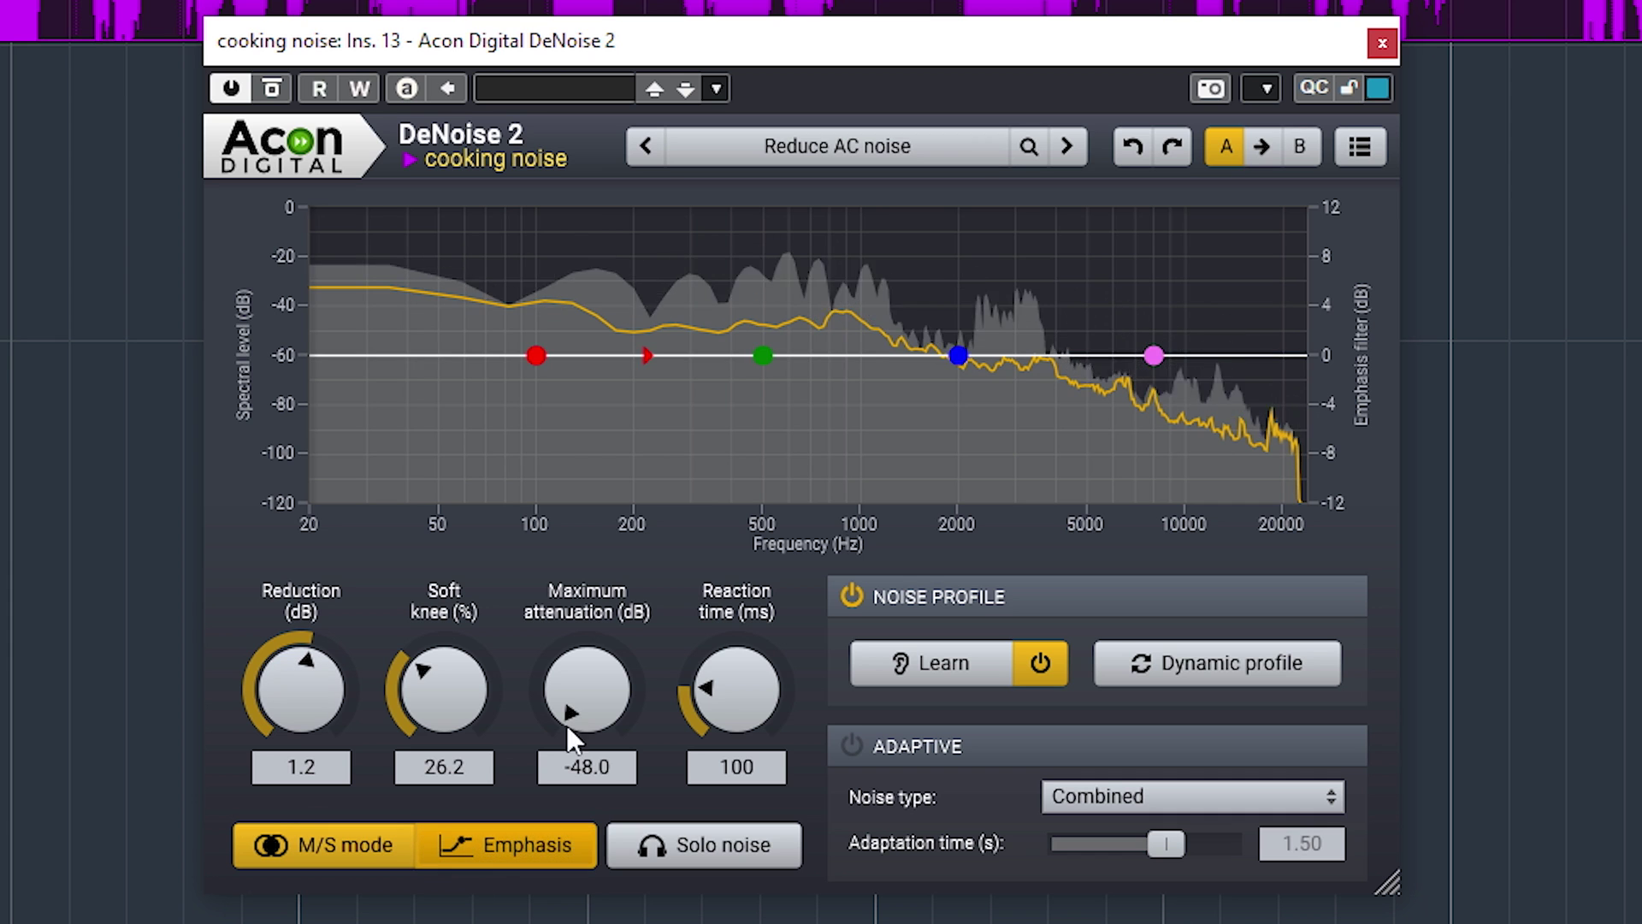
pyautogui.moveTo(763, 357); pyautogui.dragTo(820, 409)
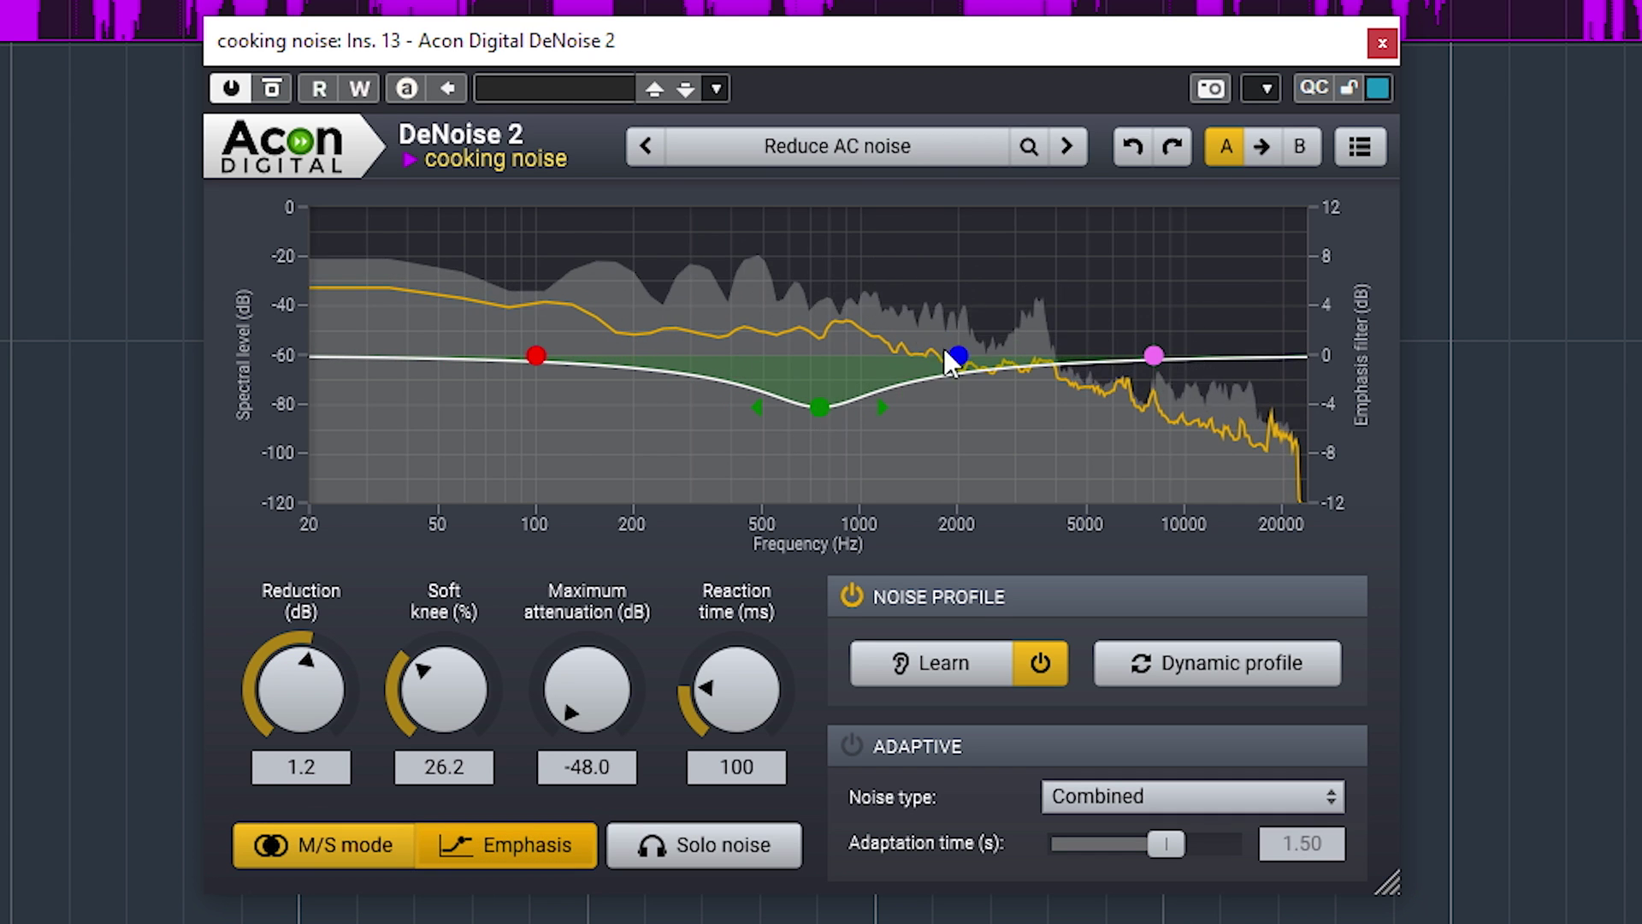
pyautogui.moveTo(958, 354); pyautogui.dragTo(1014, 300)
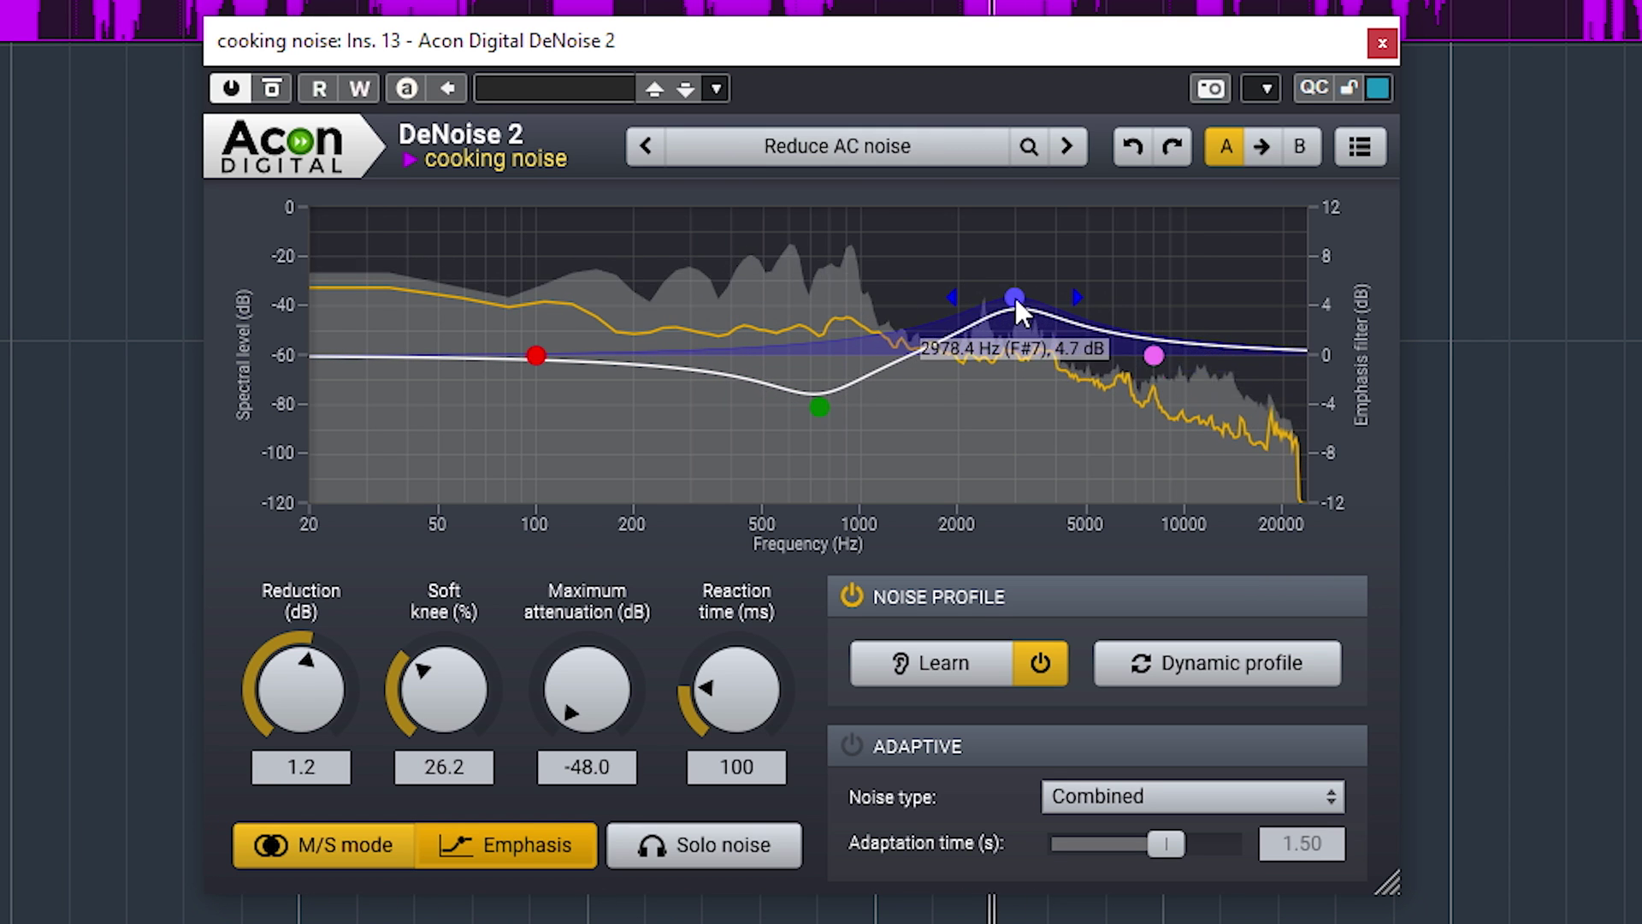
pyautogui.moveTo(823, 406); pyautogui.dragTo(826, 417)
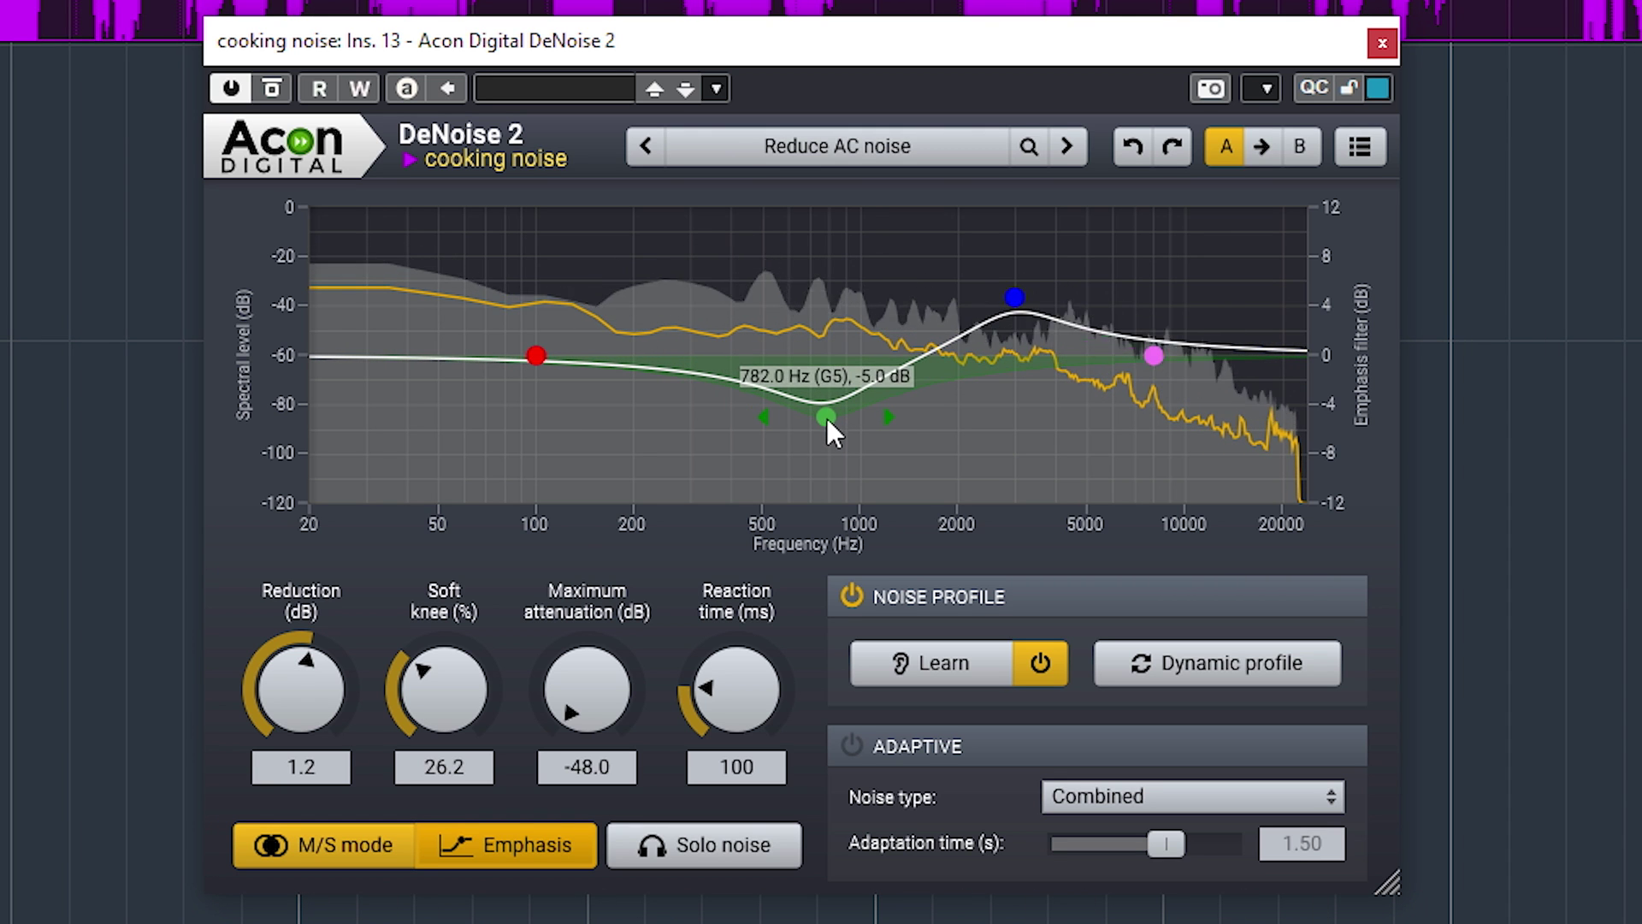
pyautogui.moveTo(1019, 292)
pyautogui.mouseDown()
pyautogui.moveTo(1026, 334)
pyautogui.moveTo(1014, 311)
pyautogui.mouseUp()
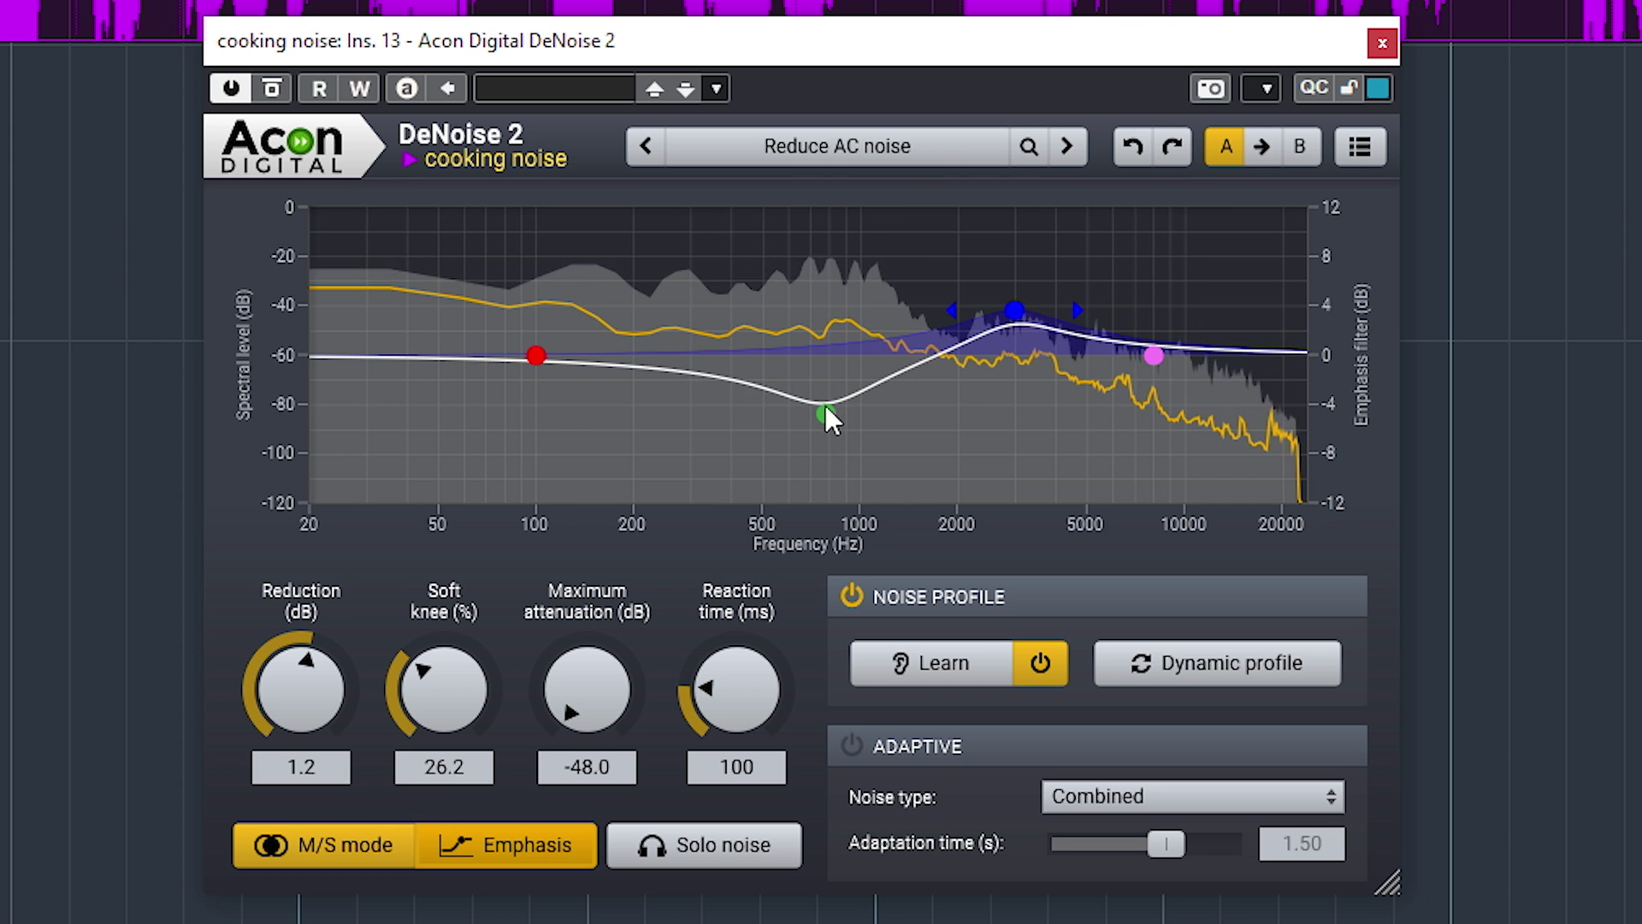
pyautogui.moveTo(825, 405); pyautogui.dragTo(818, 399)
# Set DeNoise 2 to 5.0 dB reduction, 29.2% soft knee, -47.0 dB maximum attenuation and 122 ms reaction time.
pyautogui.moveTo(248, 699); pyautogui.dragTo(289, 751)
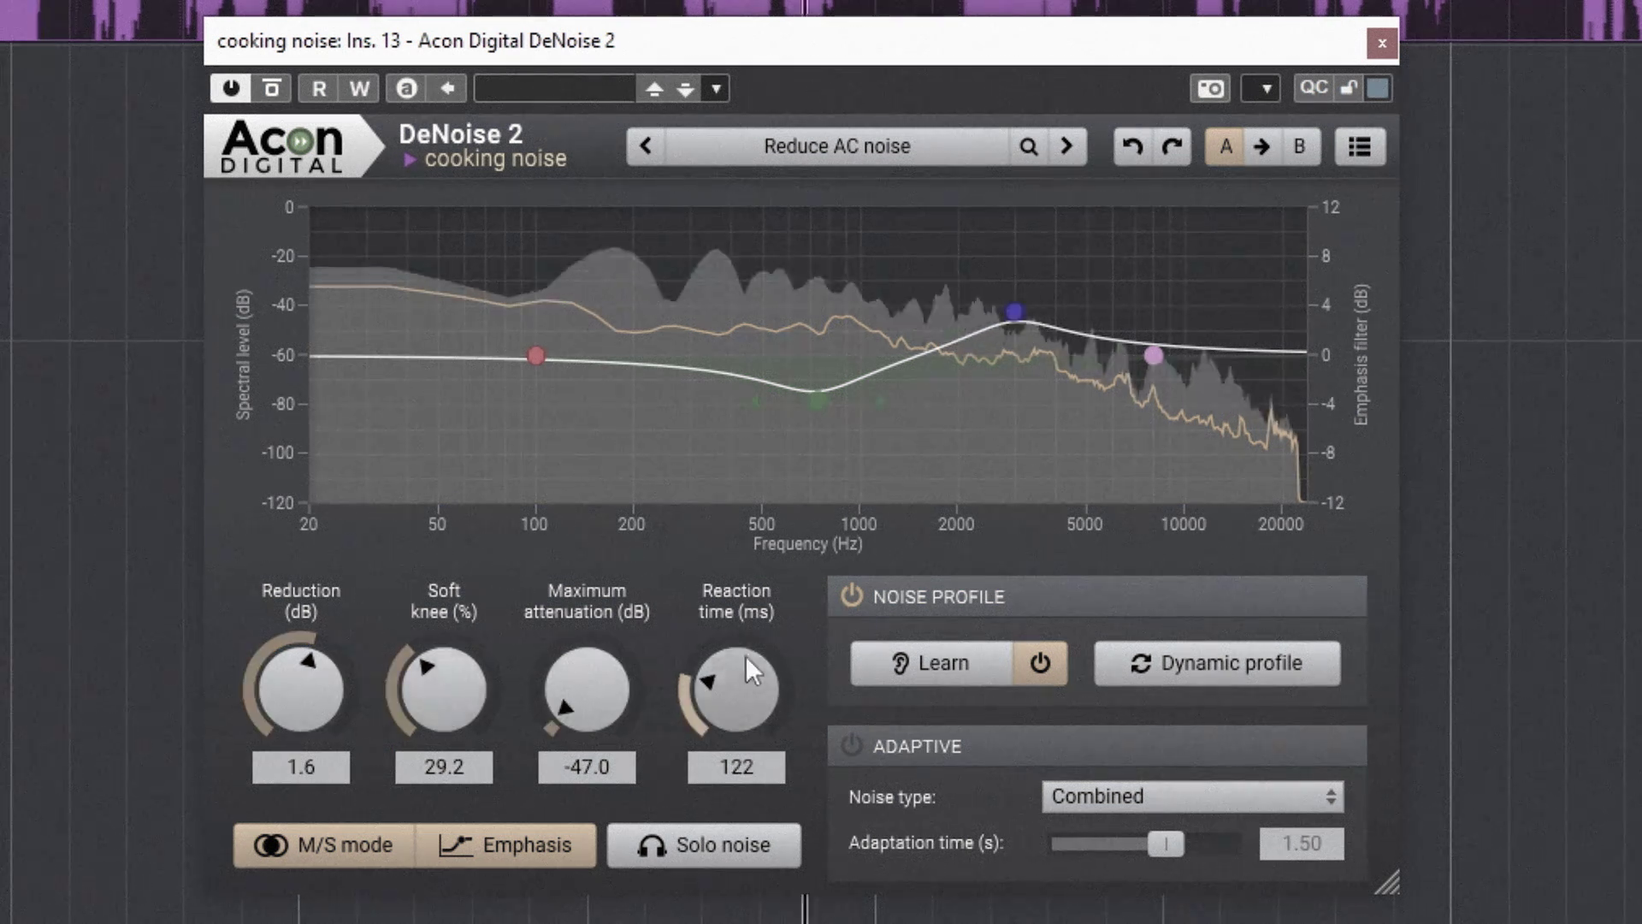
pyautogui.moveTo(274, 752); pyautogui.dragTo(289, 648)
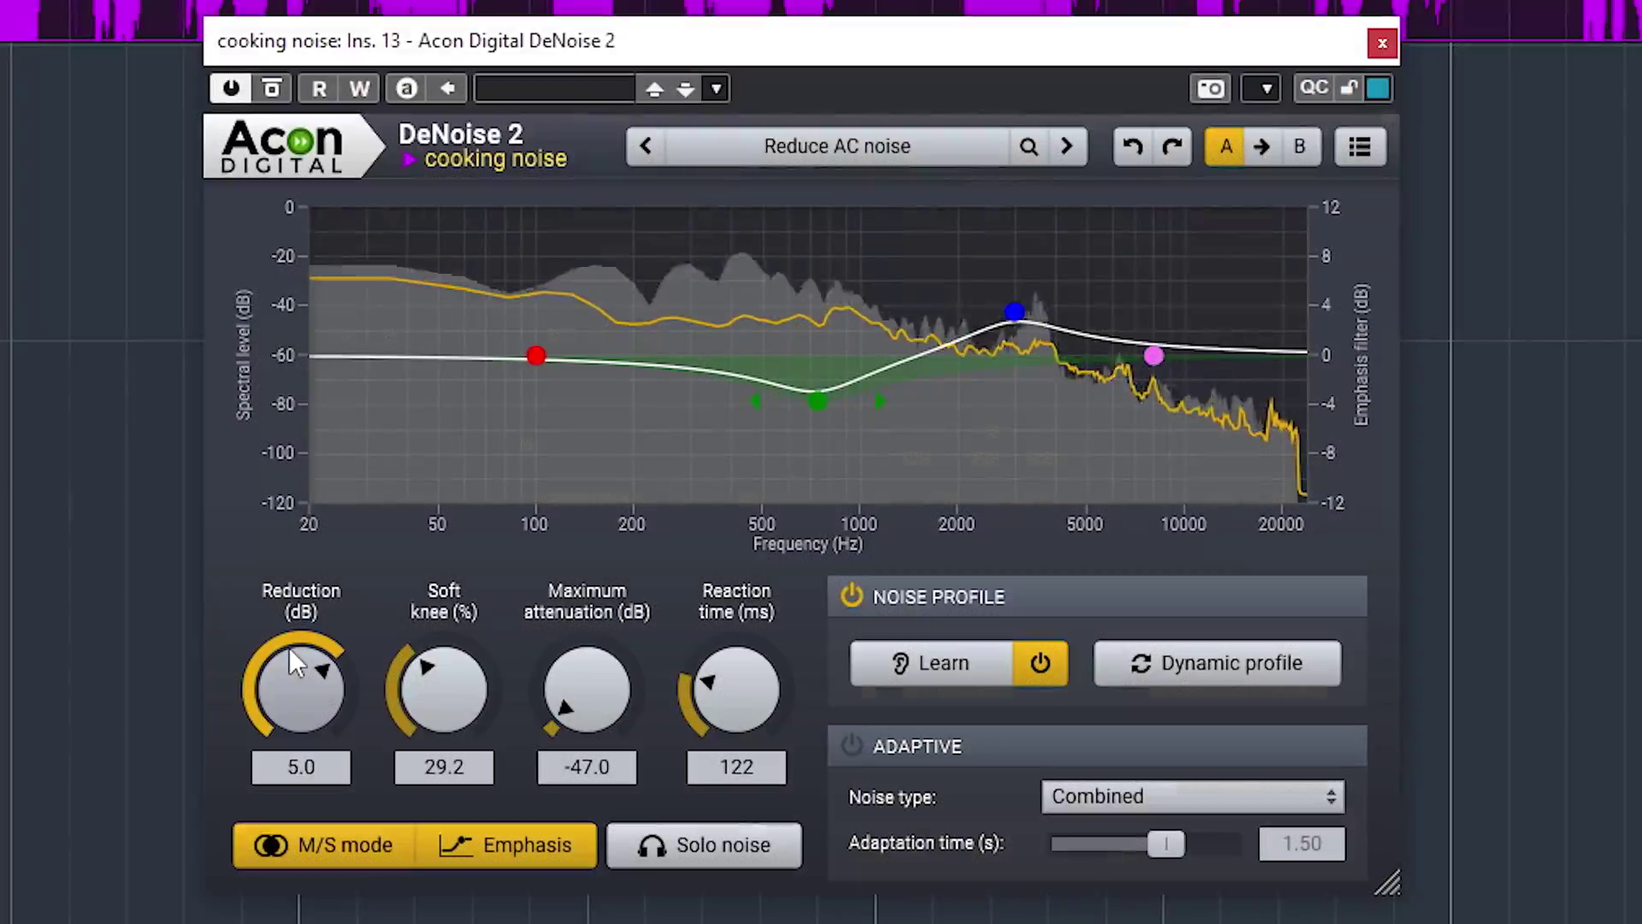
# Switch DeNoise 2 to adaptive mode with Broadband noise type and 4.78 s adaptation time, and slightly ease the 750 Hz emphasis cut and reduction.
pyautogui.click(853, 744)
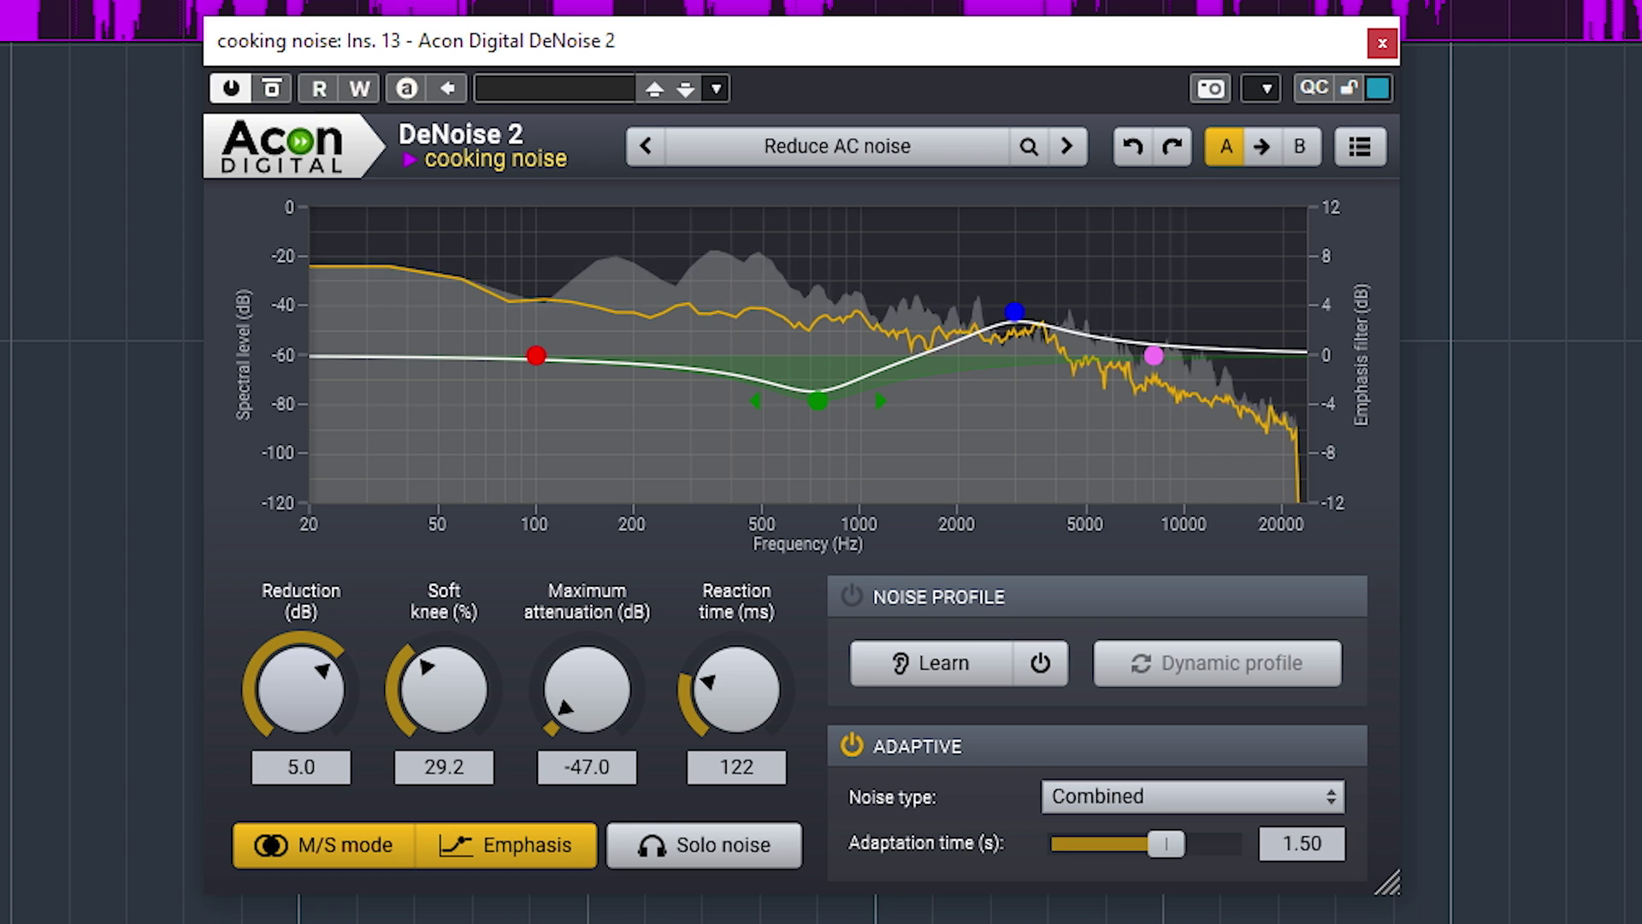
pyautogui.click(1168, 796)
pyautogui.click(1150, 829)
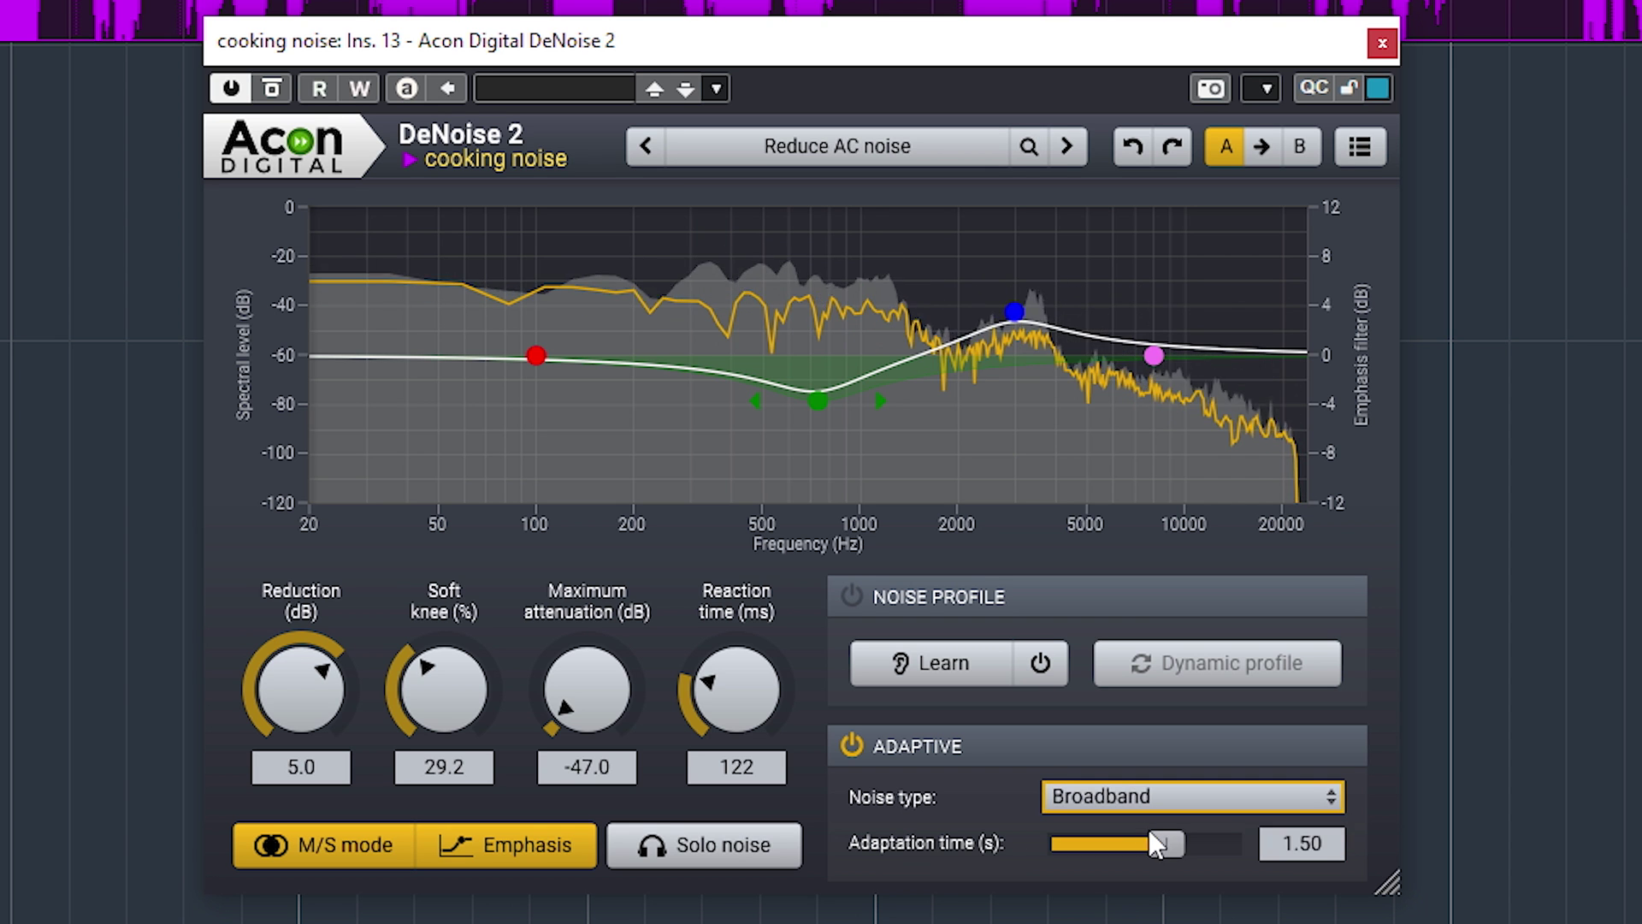
pyautogui.moveTo(1156, 844); pyautogui.dragTo(1234, 843)
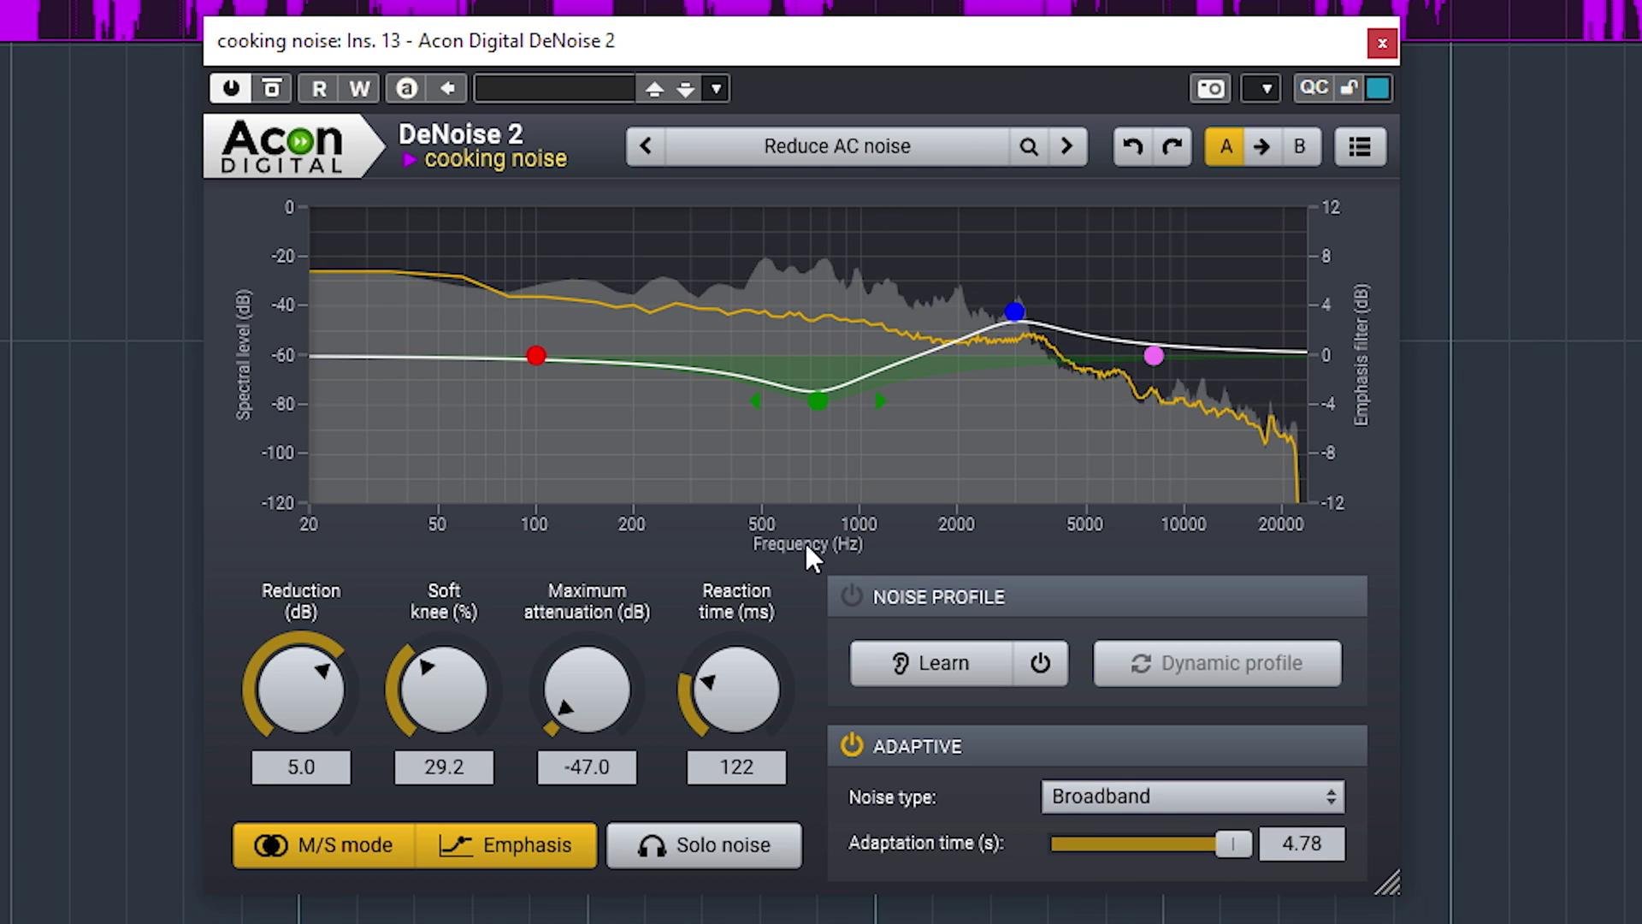
pyautogui.moveTo(820, 407); pyautogui.dragTo(818, 389)
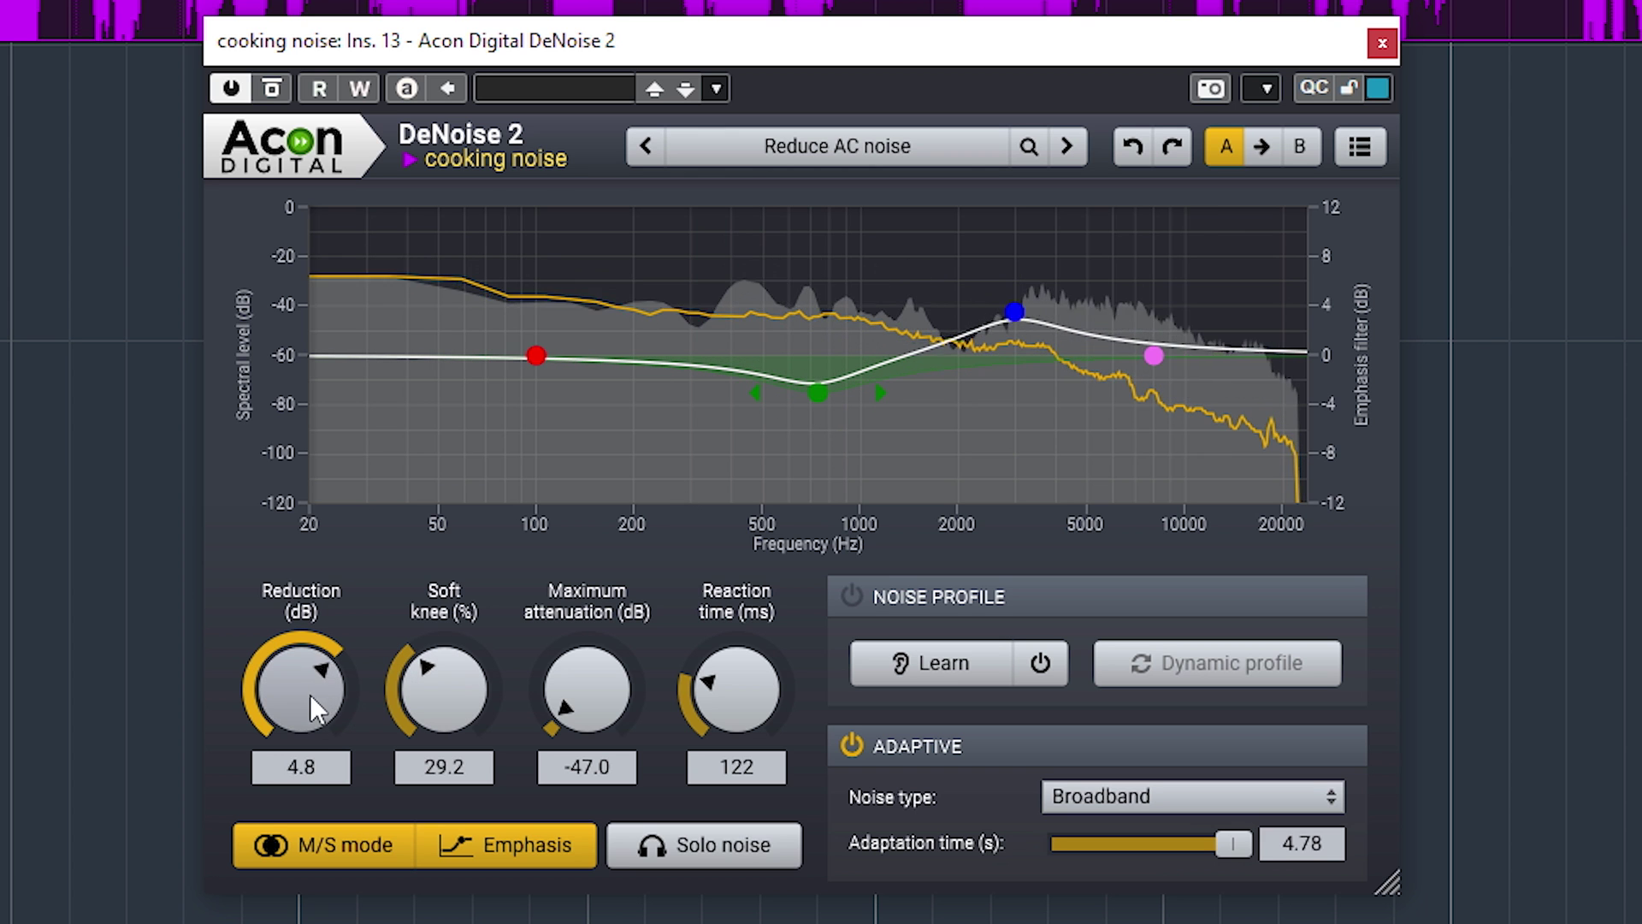
pyautogui.moveTo(310, 762)
pyautogui.mouseDown()
pyautogui.moveTo(306, 811)
pyautogui.moveTo(331, 772)
pyautogui.mouseUp()
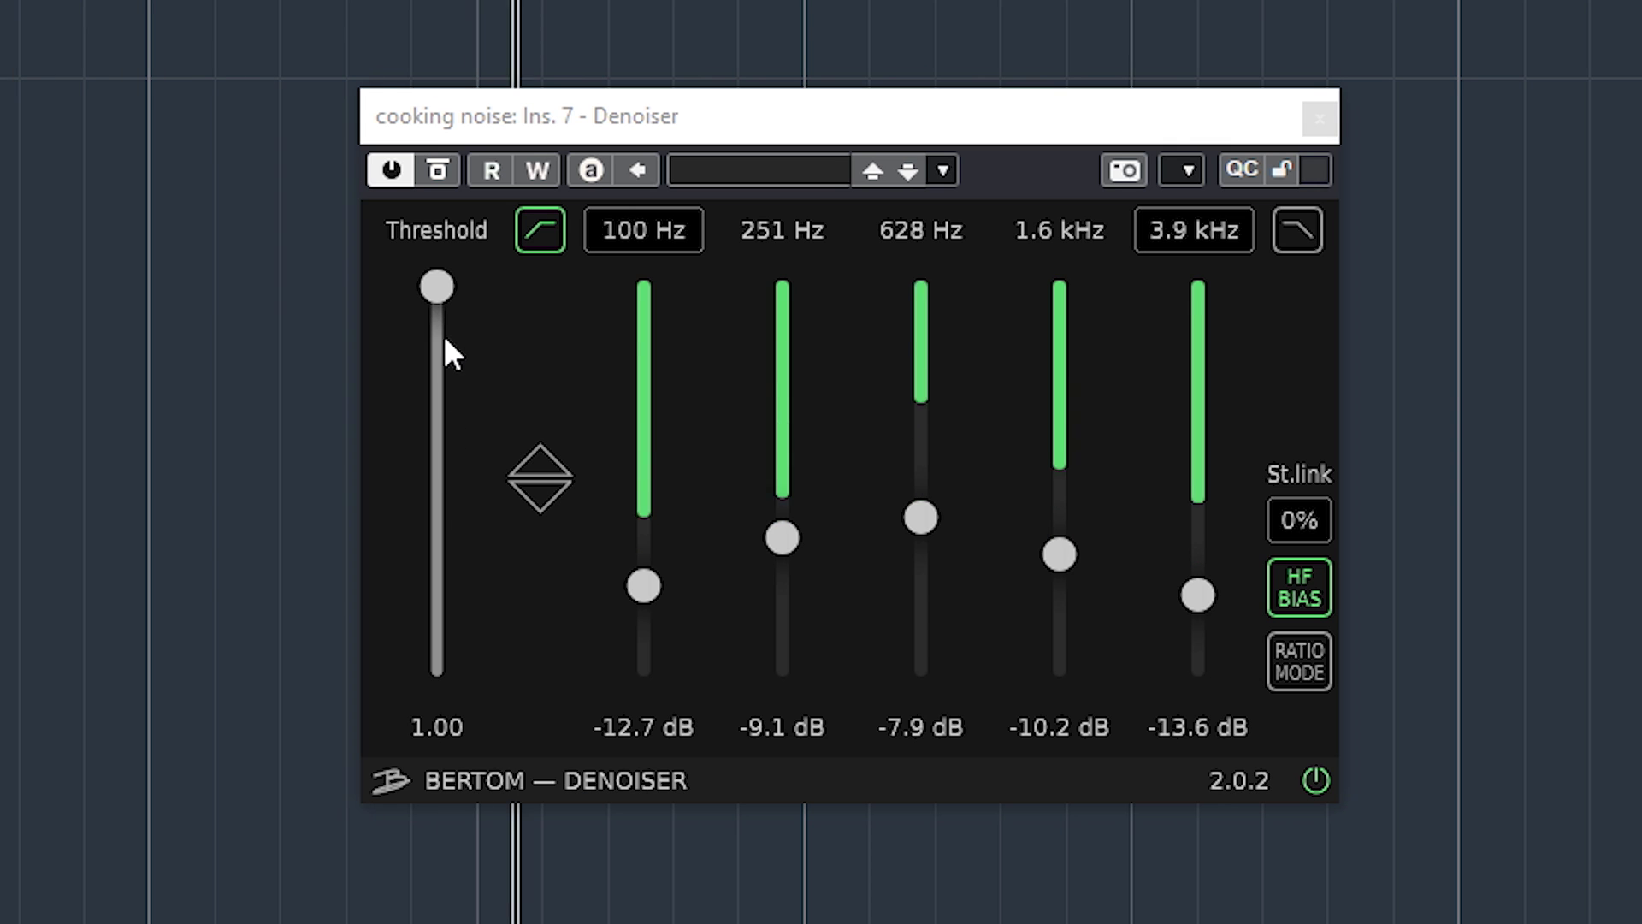
# Test the Denoiser threshold at 0.22, restore 1.00, and set the 628 Hz, 1.6 kHz and 3.9 kHz bands to -14.0, -15.5 and -15.7 dB.
pyautogui.moveTo(431, 296); pyautogui.dragTo(437, 586)
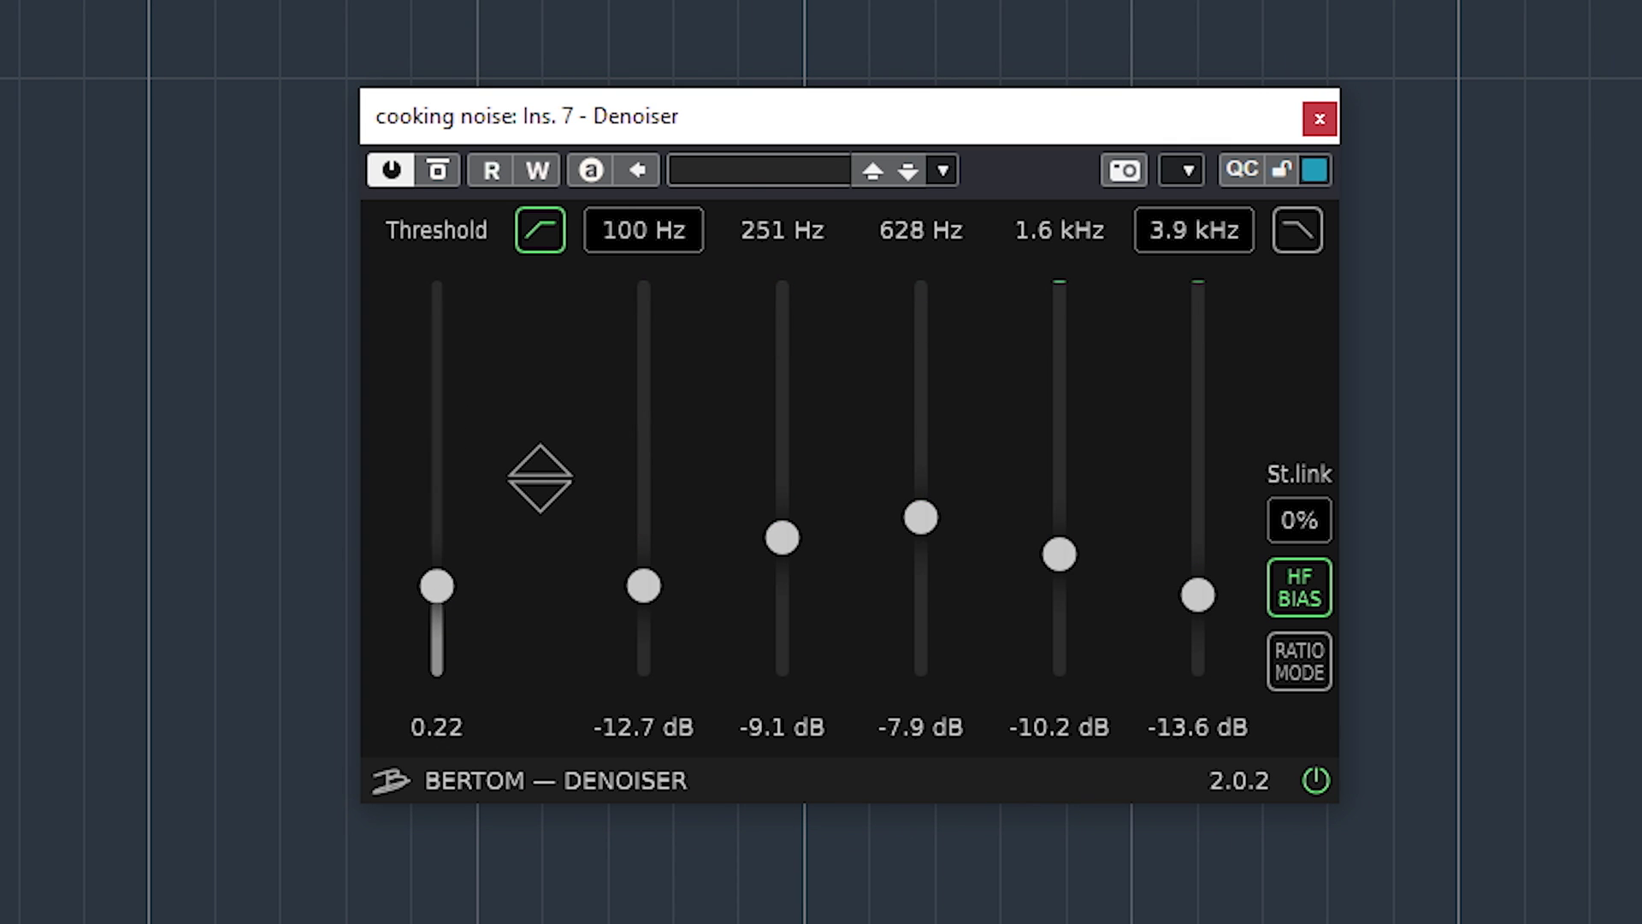
pyautogui.moveTo(437, 386); pyautogui.dragTo(437, 286)
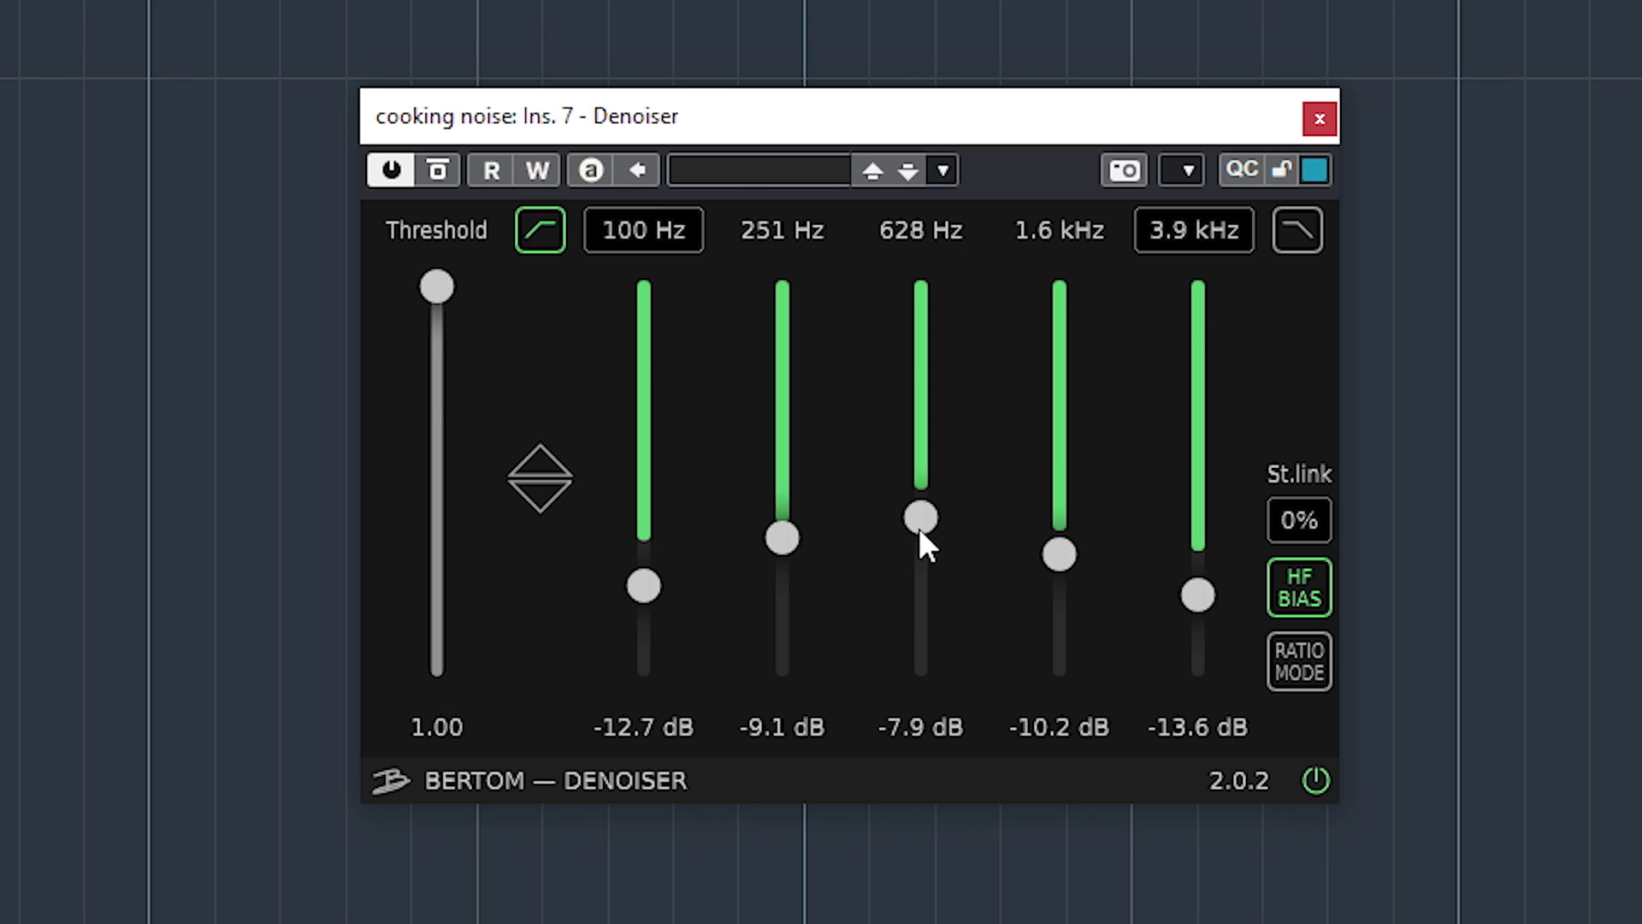
pyautogui.moveTo(924, 525); pyautogui.dragTo(921, 643)
pyautogui.moveTo(1059, 556); pyautogui.dragTo(1059, 582)
pyautogui.moveTo(1196, 596); pyautogui.dragTo(1198, 607)
pyautogui.moveTo(1198, 670); pyautogui.dragTo(1059, 610)
pyautogui.moveTo(909, 639); pyautogui.dragTo(909, 590)
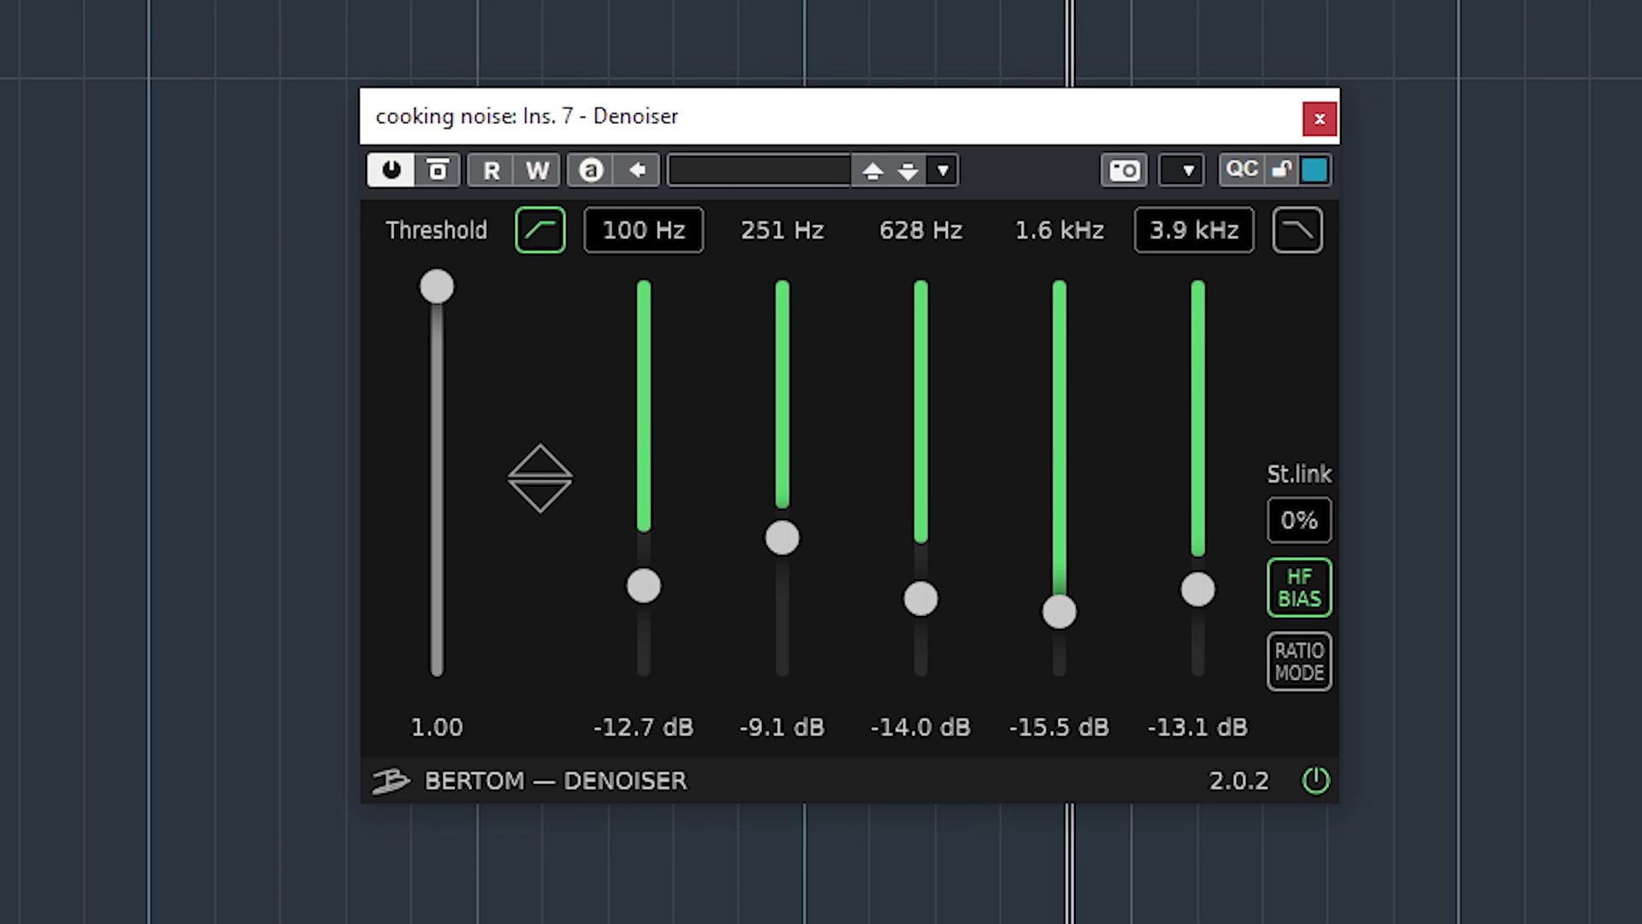
pyautogui.moveTo(1198, 590); pyautogui.dragTo(1198, 613)
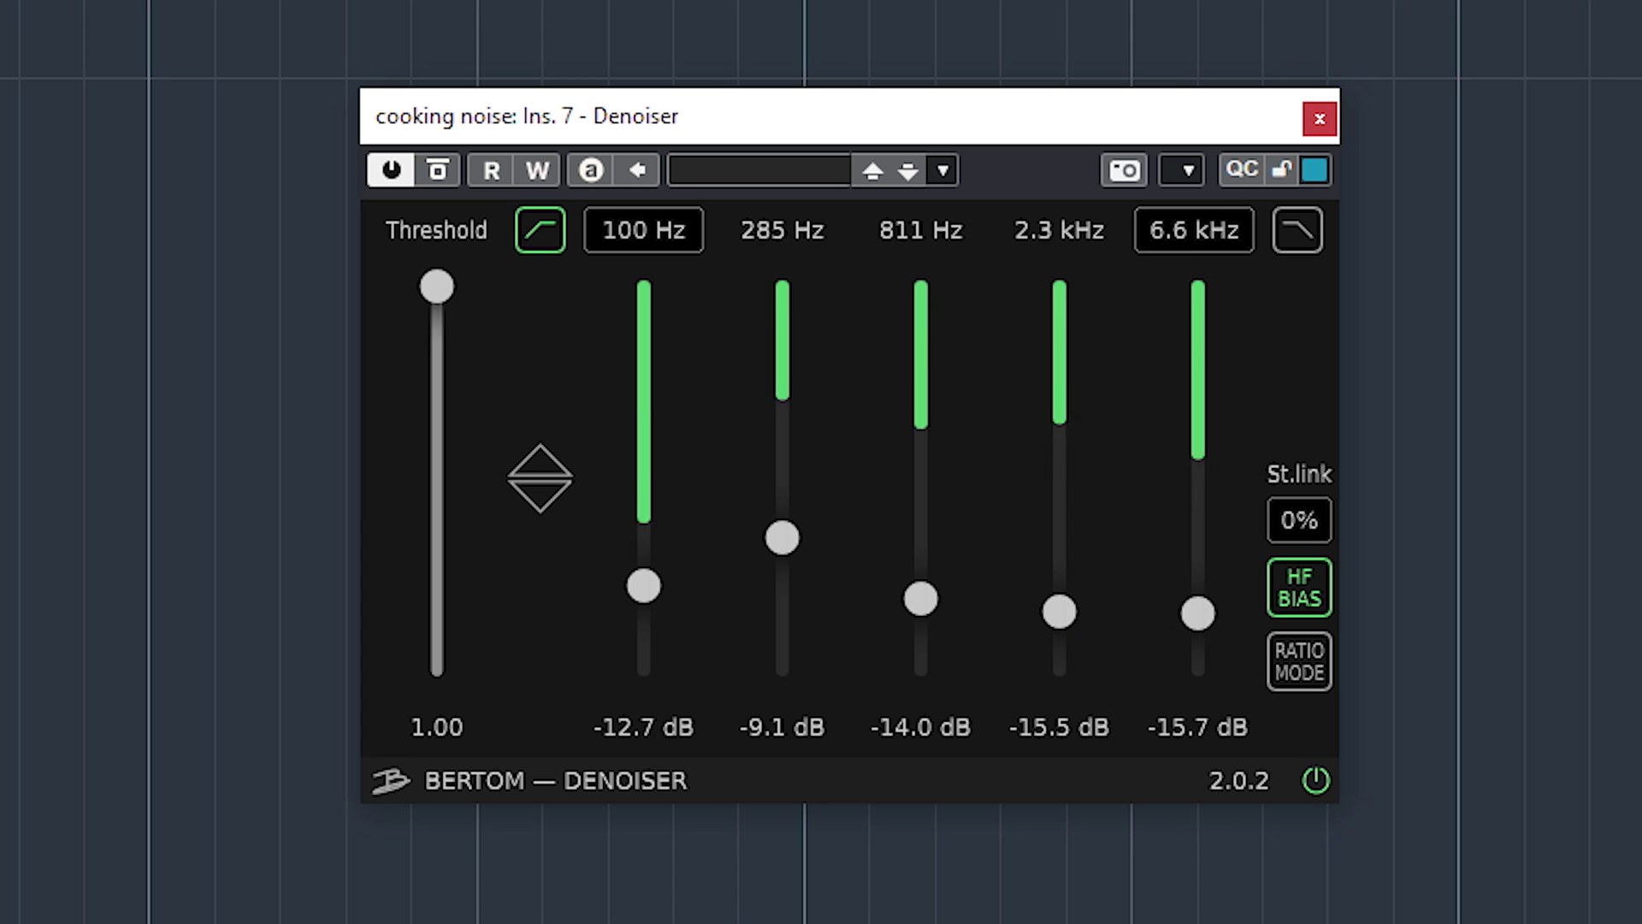
# Raise the Denoiser's highest band frequency to 11.0 kHz, and lower the sliders of the 11.0 kHz, 100 Hz and 324 Hz bands.
pyautogui.moveTo(1195, 229); pyautogui.dragTo(1180, 289)
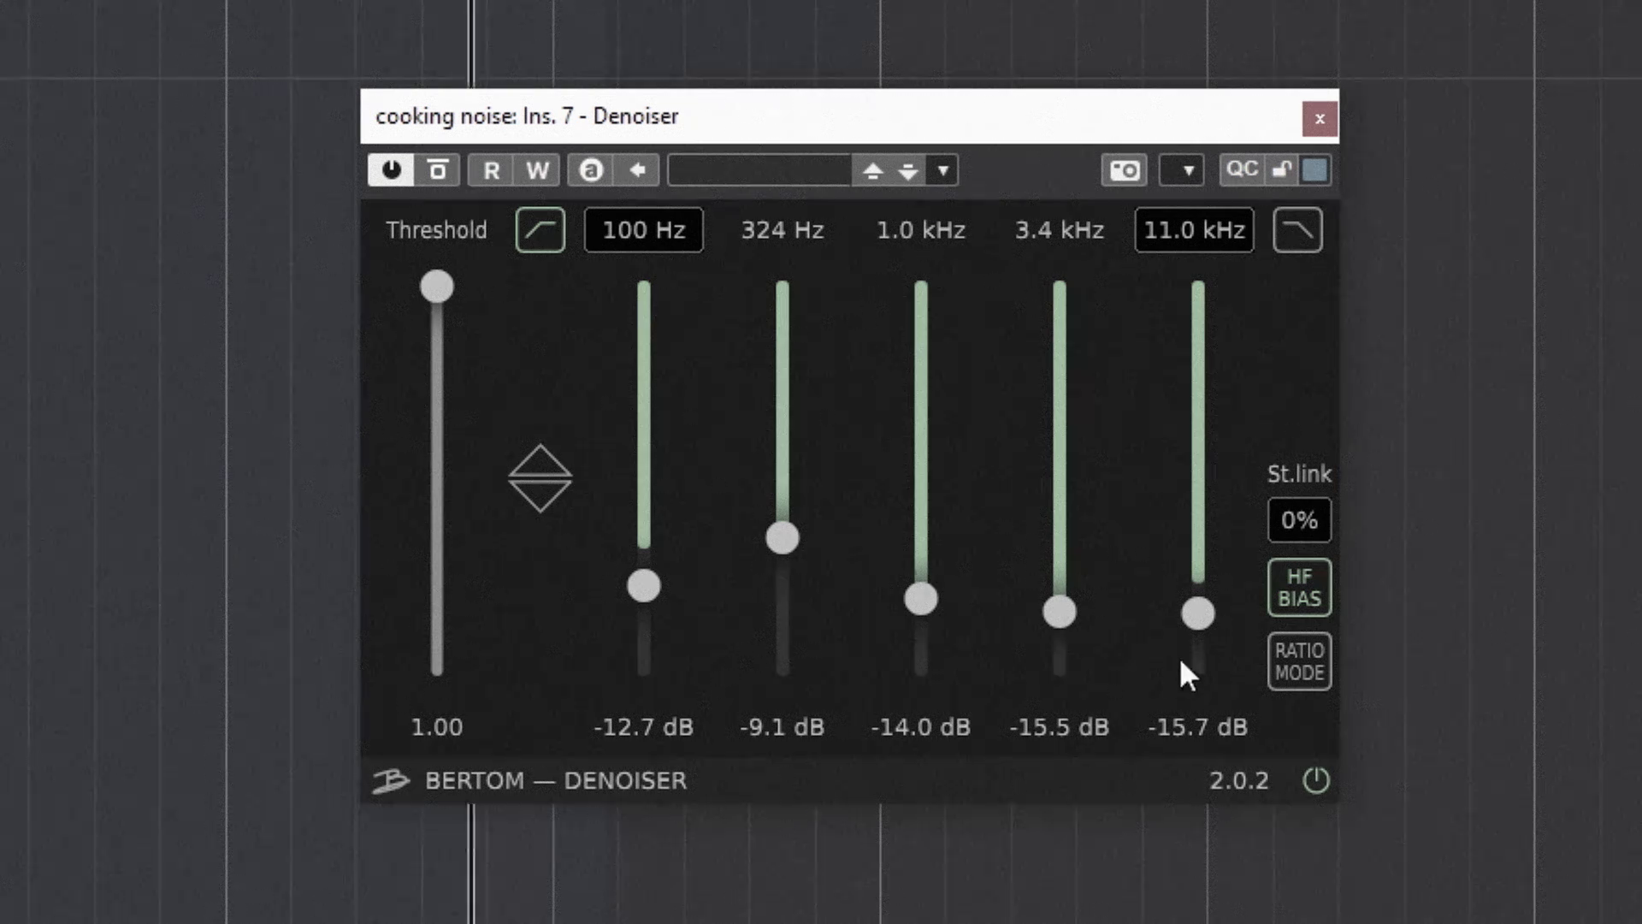
pyautogui.moveTo(1181, 661); pyautogui.dragTo(1198, 625)
pyautogui.moveTo(644, 585); pyautogui.dragTo(644, 612)
pyautogui.moveTo(782, 537); pyautogui.dragTo(782, 569)
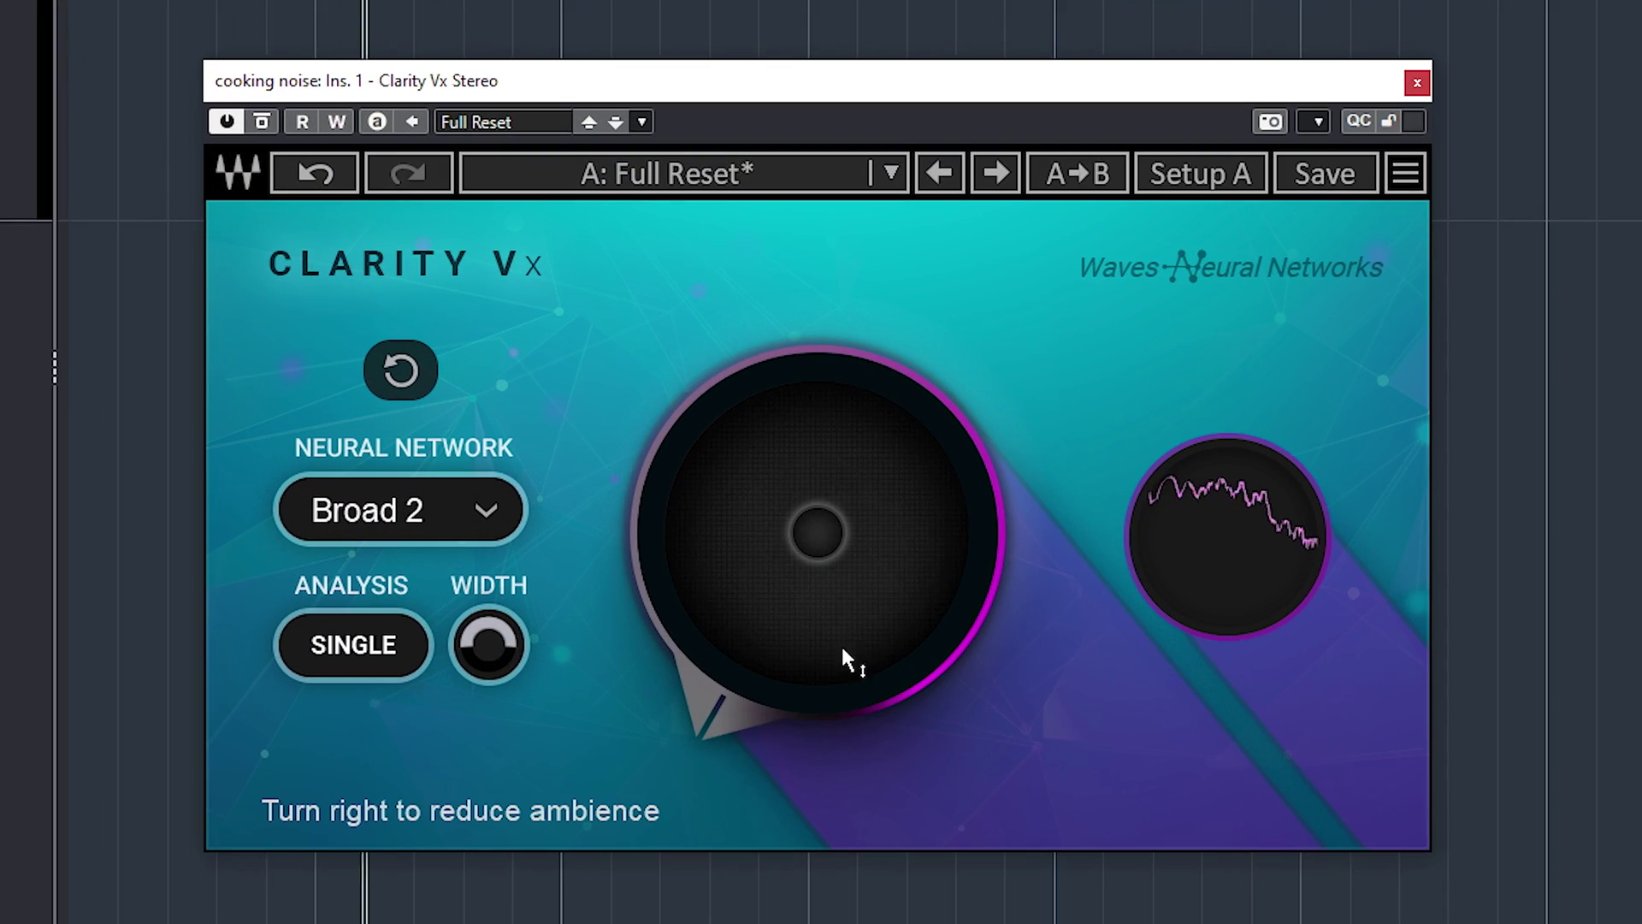
# Turn Clarity Vx's ambience reduction up to near its maximum and switch the neural network to Broad 1.
pyautogui.moveTo(474, 566); pyautogui.dragTo(474, 535)
pyautogui.moveTo(817, 530); pyautogui.dragTo(817, 167)
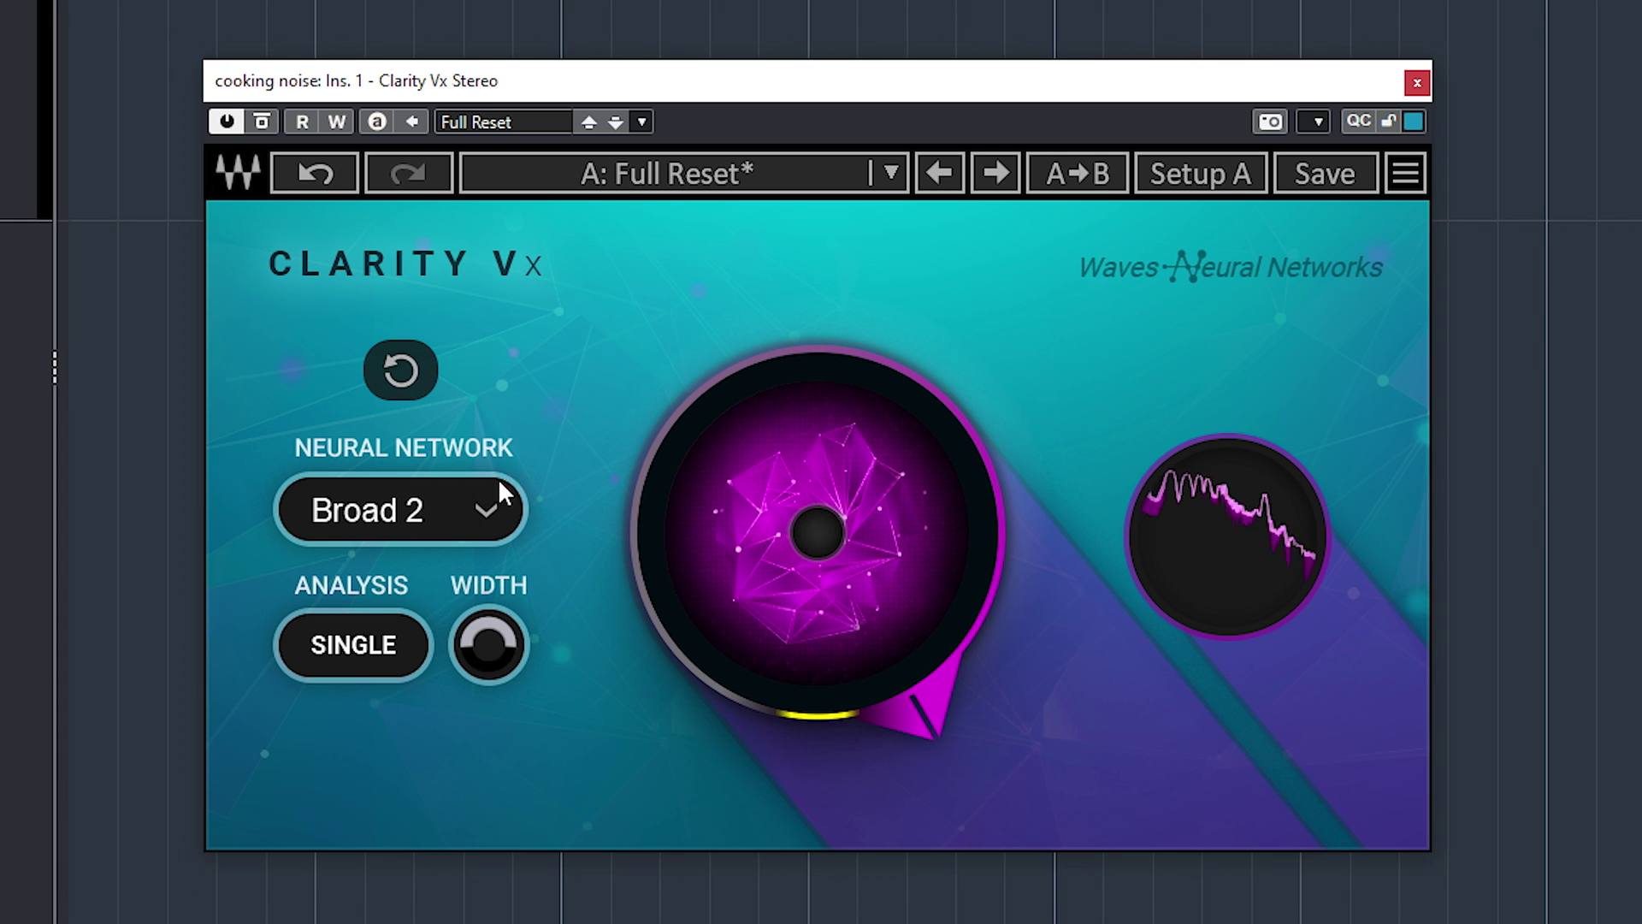
pyautogui.click(484, 512)
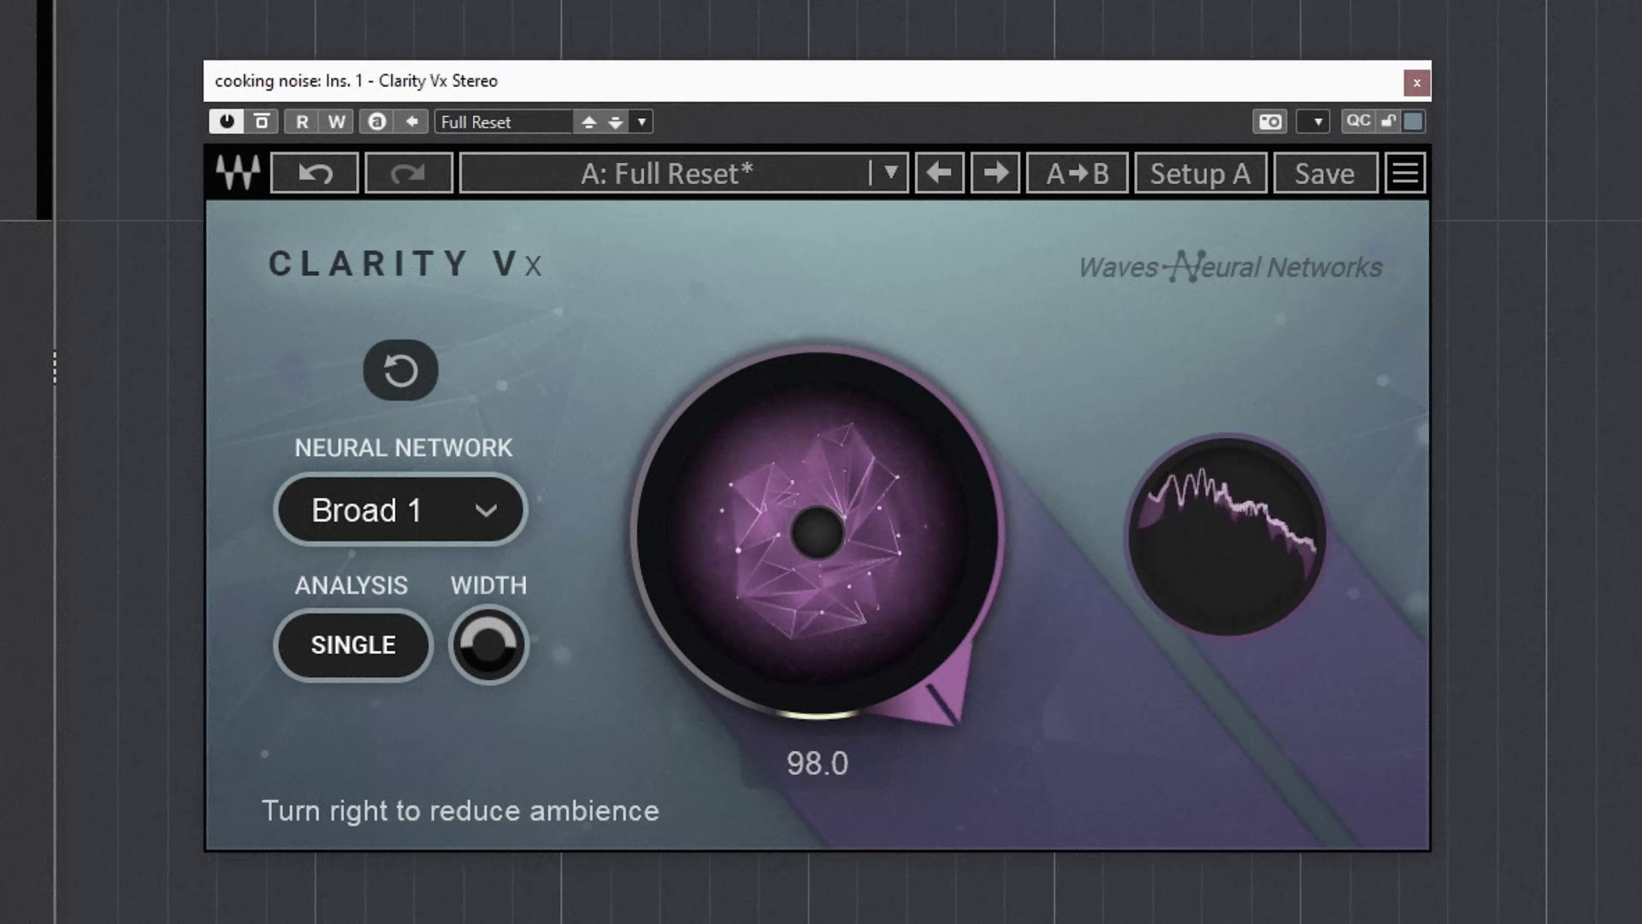
pyautogui.moveTo(817, 531); pyautogui.dragTo(817, 547)
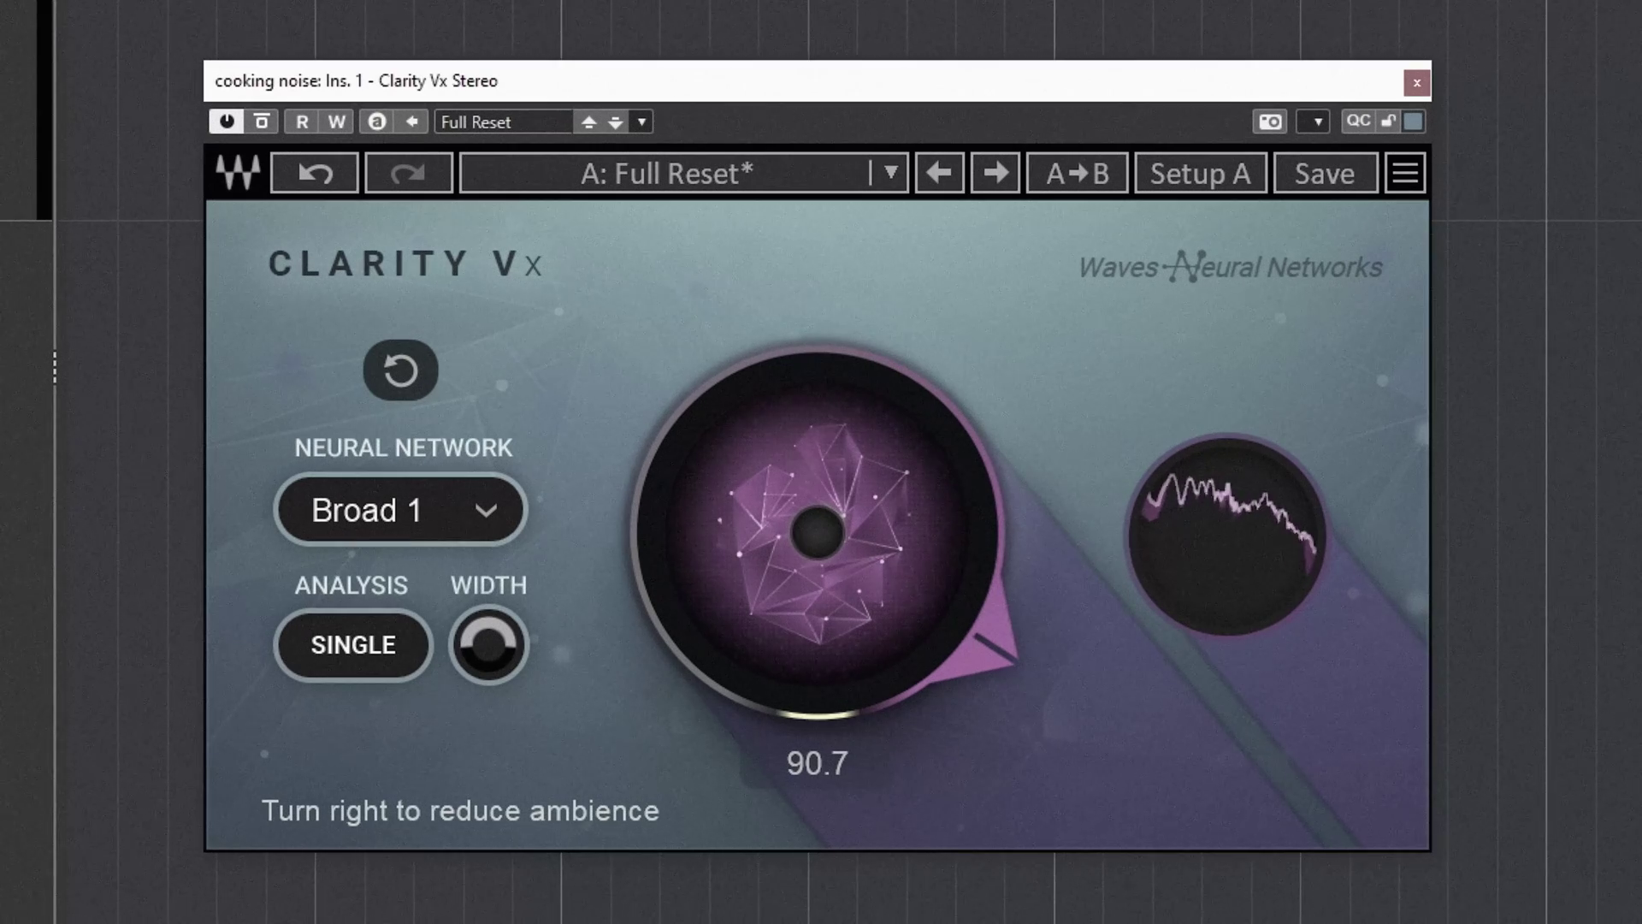
pyautogui.moveTo(817, 548); pyautogui.dragTo(817, 514)
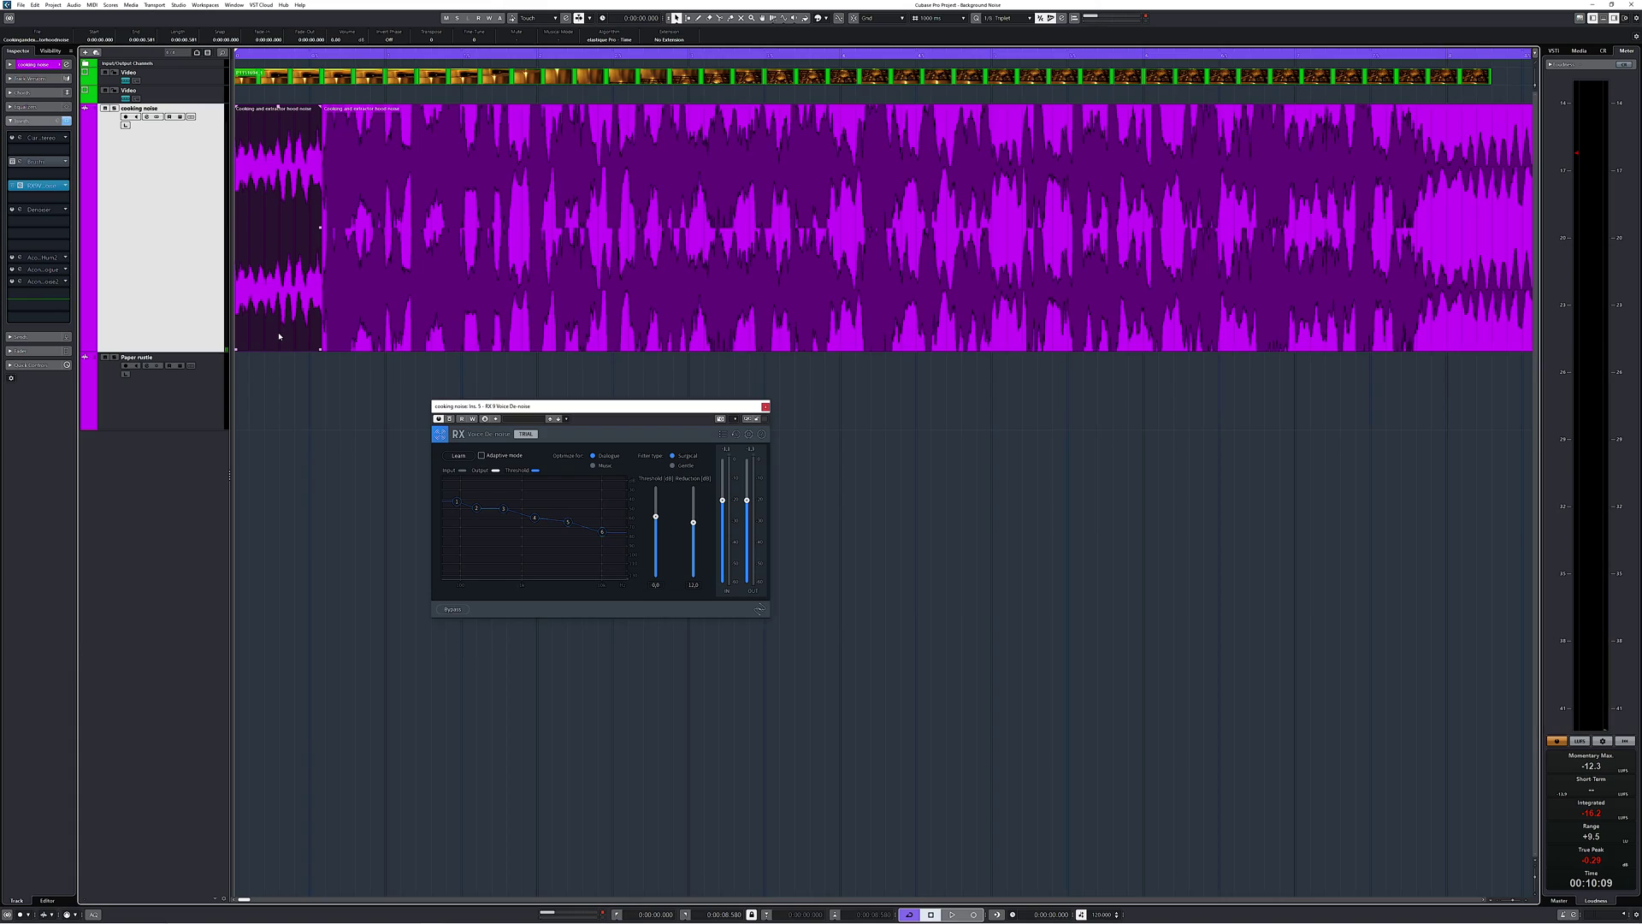
# Loop the selected noise-only clip, and set Voice De-noise's threshold to 5.0 dB while comparing the Music optimization with Dialogue.
pyautogui.press('p')
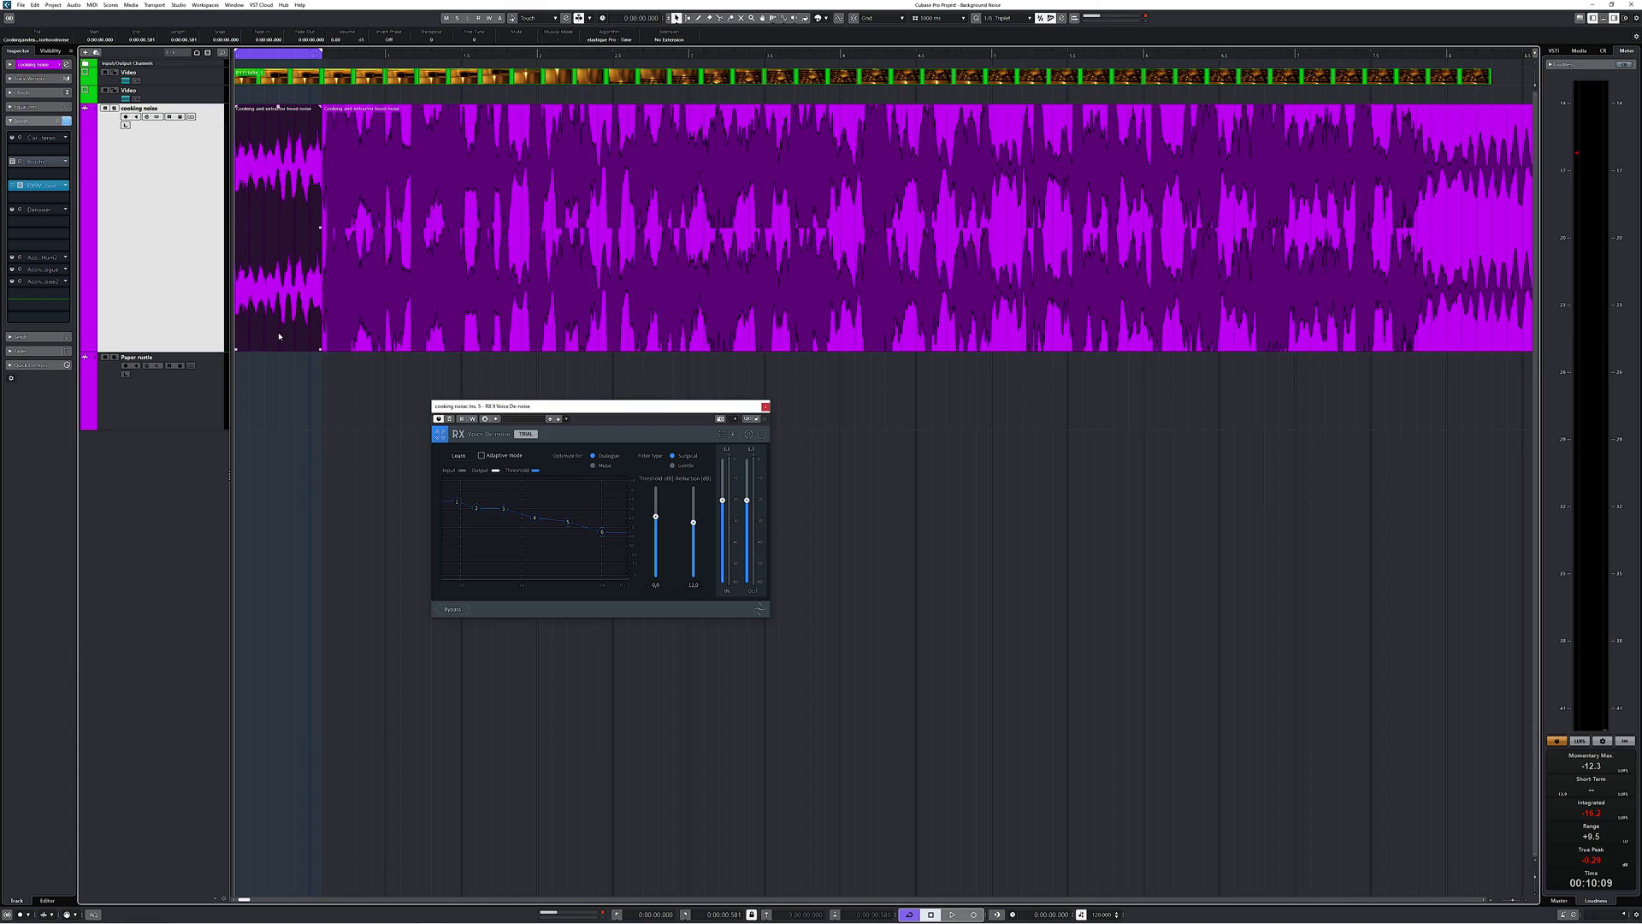
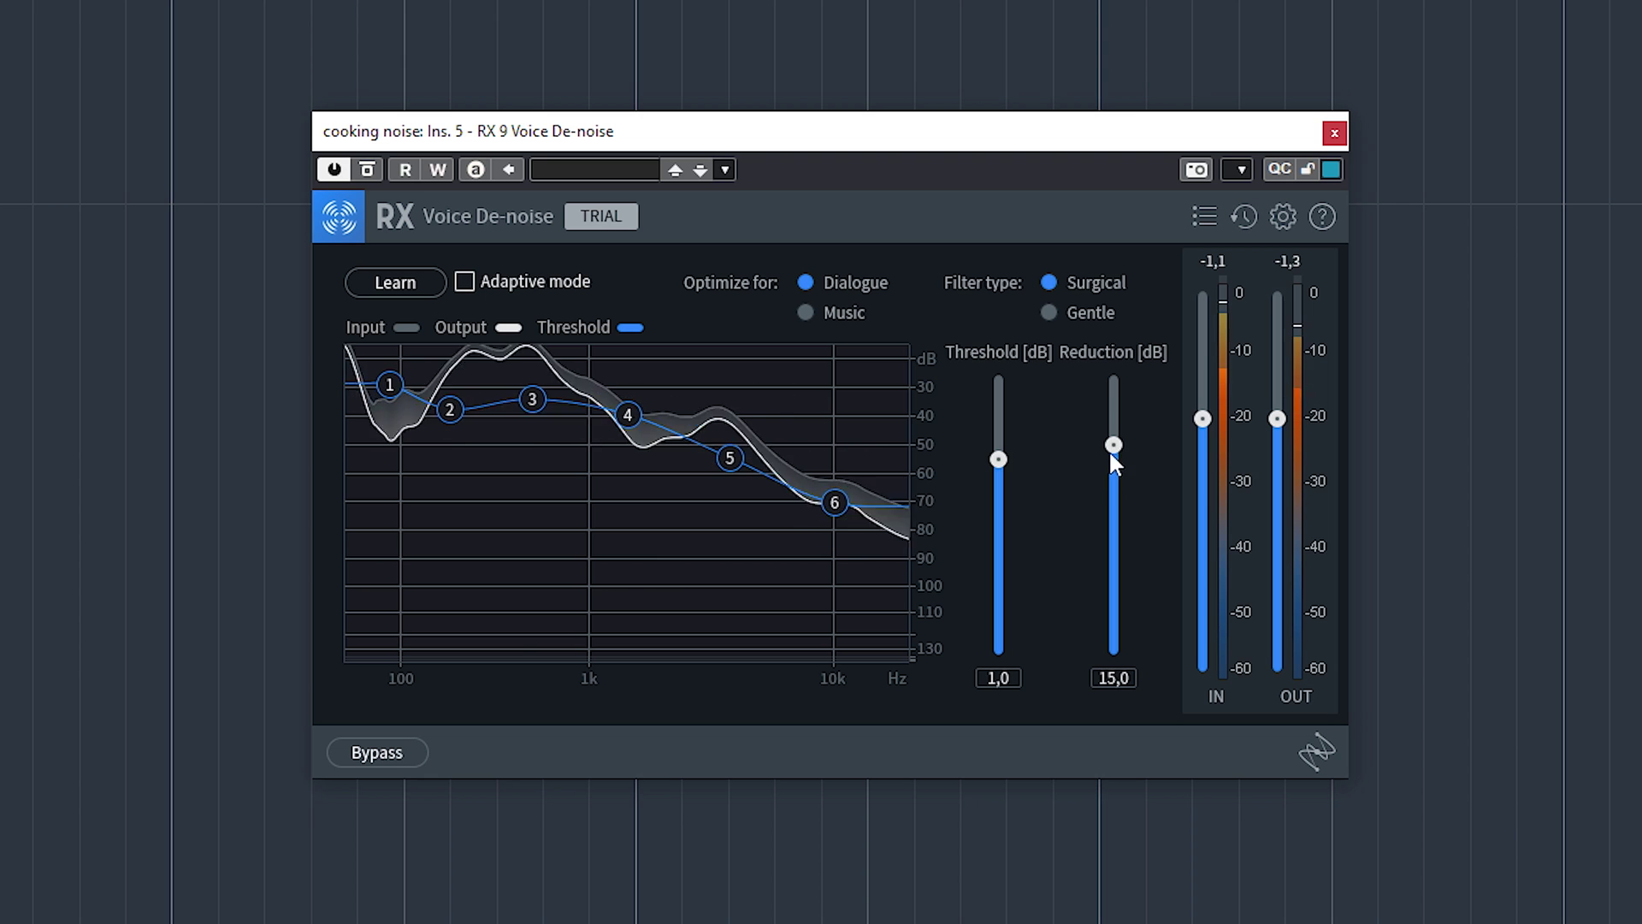
pyautogui.click(806, 311)
pyautogui.moveTo(1000, 458); pyautogui.dragTo(1001, 420)
pyautogui.click(808, 284)
# Try the Gentle filter type, return to Surgical, and set the threshold to 10.0 dB and the reduction to 12.0 dB.
pyautogui.click(1054, 317)
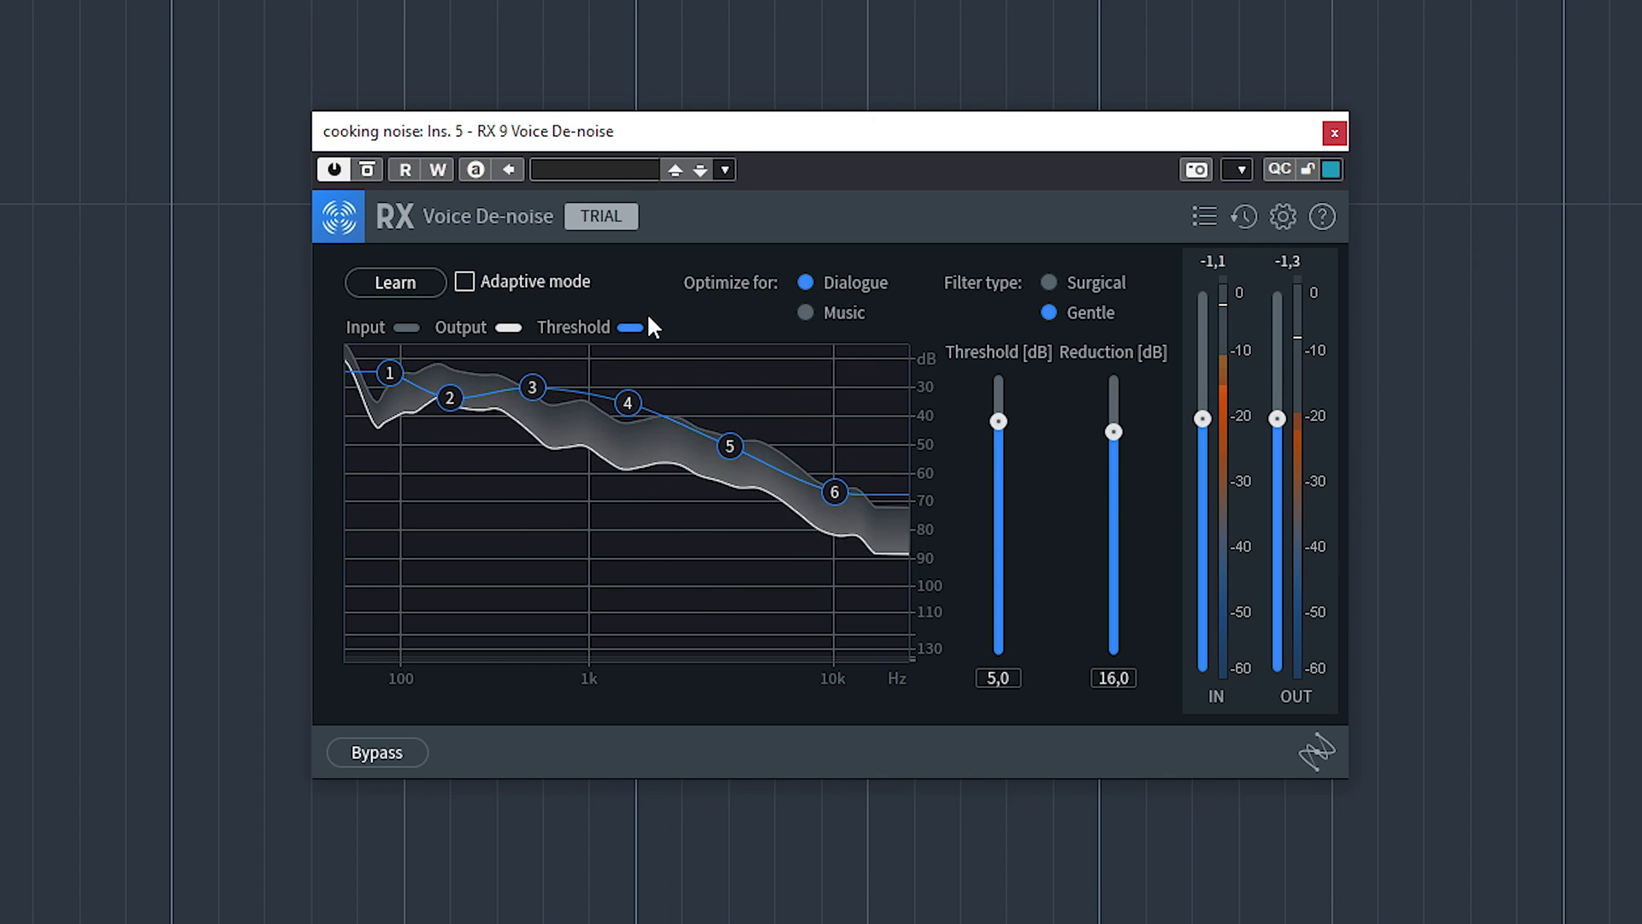
pyautogui.click(1048, 284)
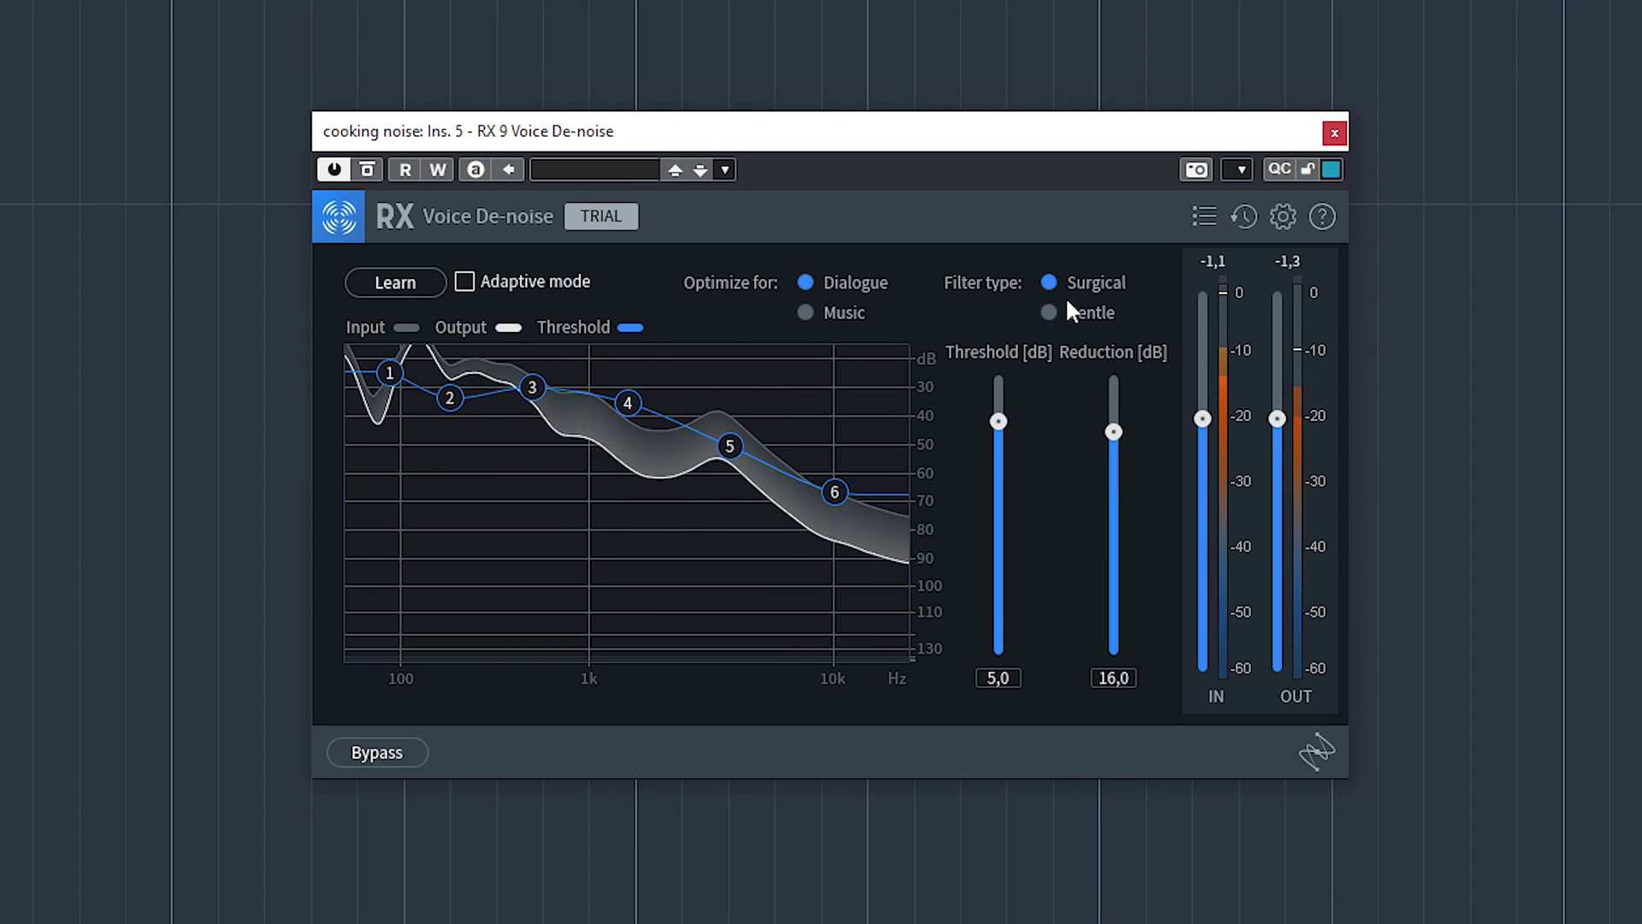
pyautogui.moveTo(998, 421); pyautogui.dragTo(998, 375)
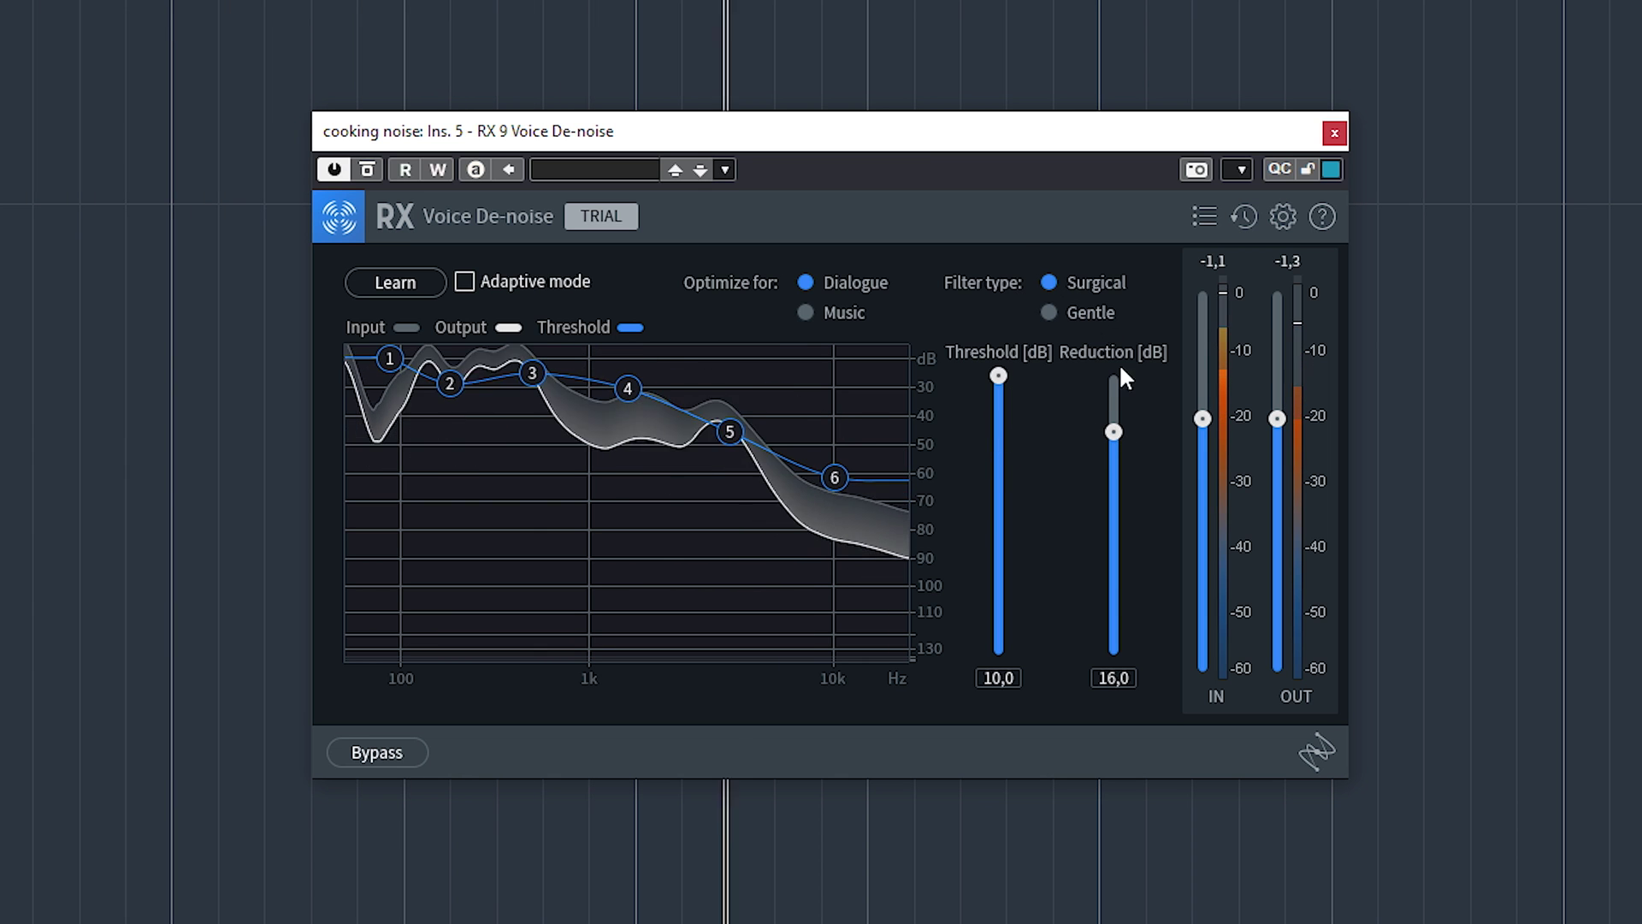
pyautogui.moveTo(1114, 432); pyautogui.dragTo(1113, 486)
# Set threshold curve points 1 and 2 to -20.0 dB, point 4 to -38.2 dB, point 5 to -44.6 dB and point 6 to -39.5 dB.
pyautogui.moveTo(390, 359); pyautogui.dragTo(396, 175)
pyautogui.moveTo(449, 384); pyautogui.dragTo(449, 343)
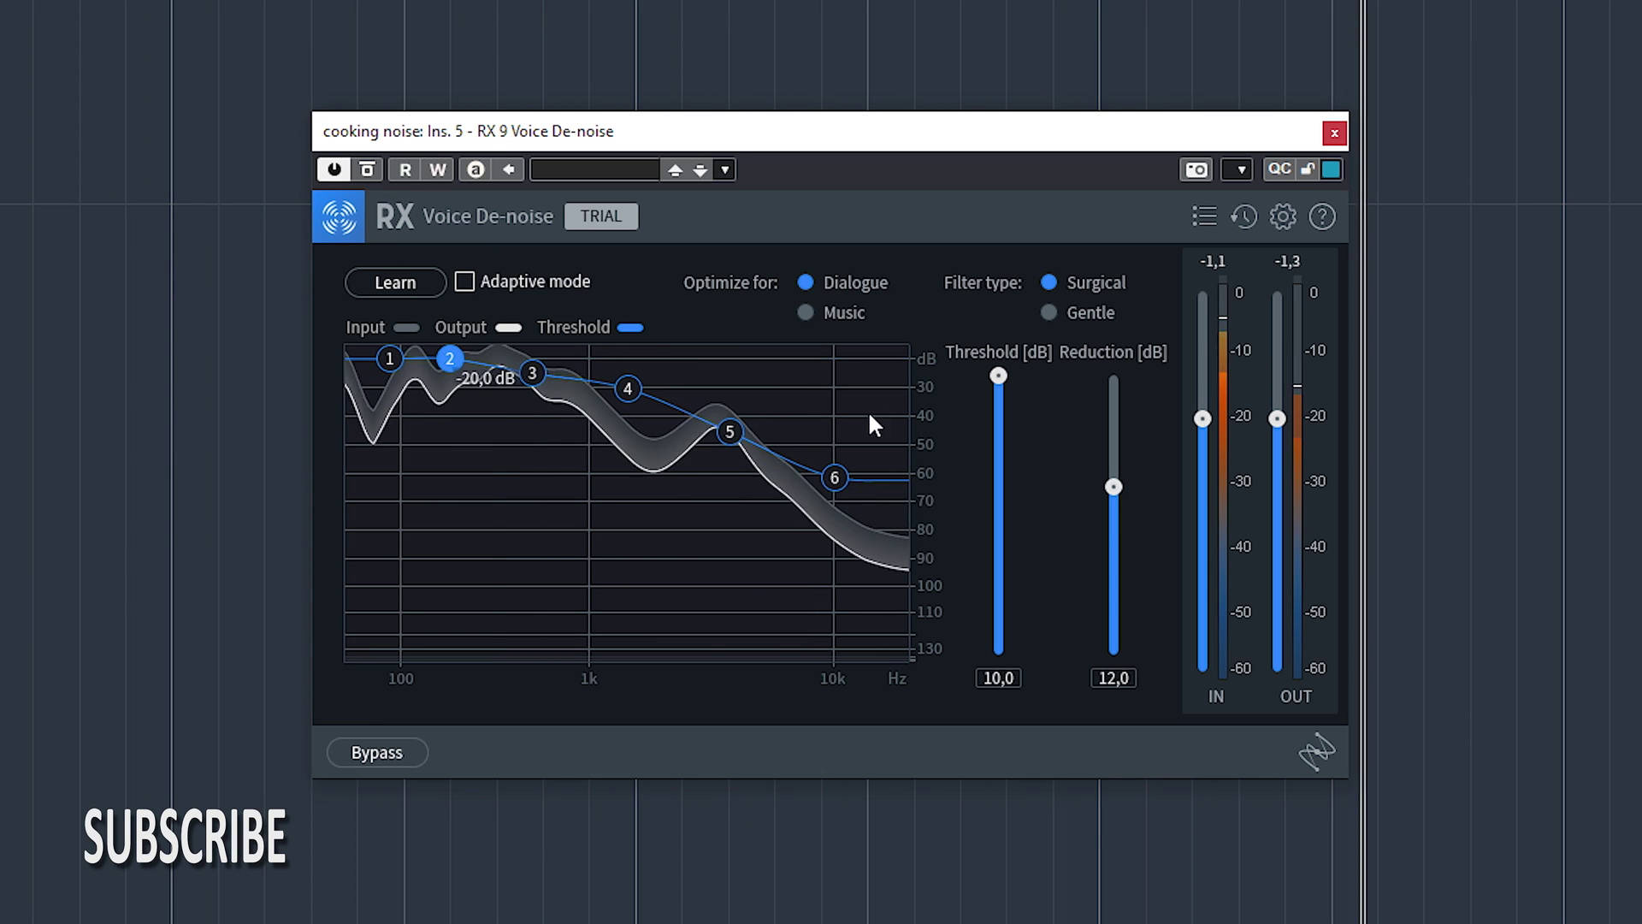
pyautogui.moveTo(730, 431); pyautogui.dragTo(704, 462)
pyautogui.moveTo(635, 395)
pyautogui.mouseDown()
pyautogui.moveTo(627, 458)
pyautogui.moveTo(627, 400)
pyautogui.mouseUp()
pyautogui.moveTo(835, 476); pyautogui.dragTo(835, 415)
pyautogui.moveTo(633, 402); pyautogui.dragTo(631, 411)
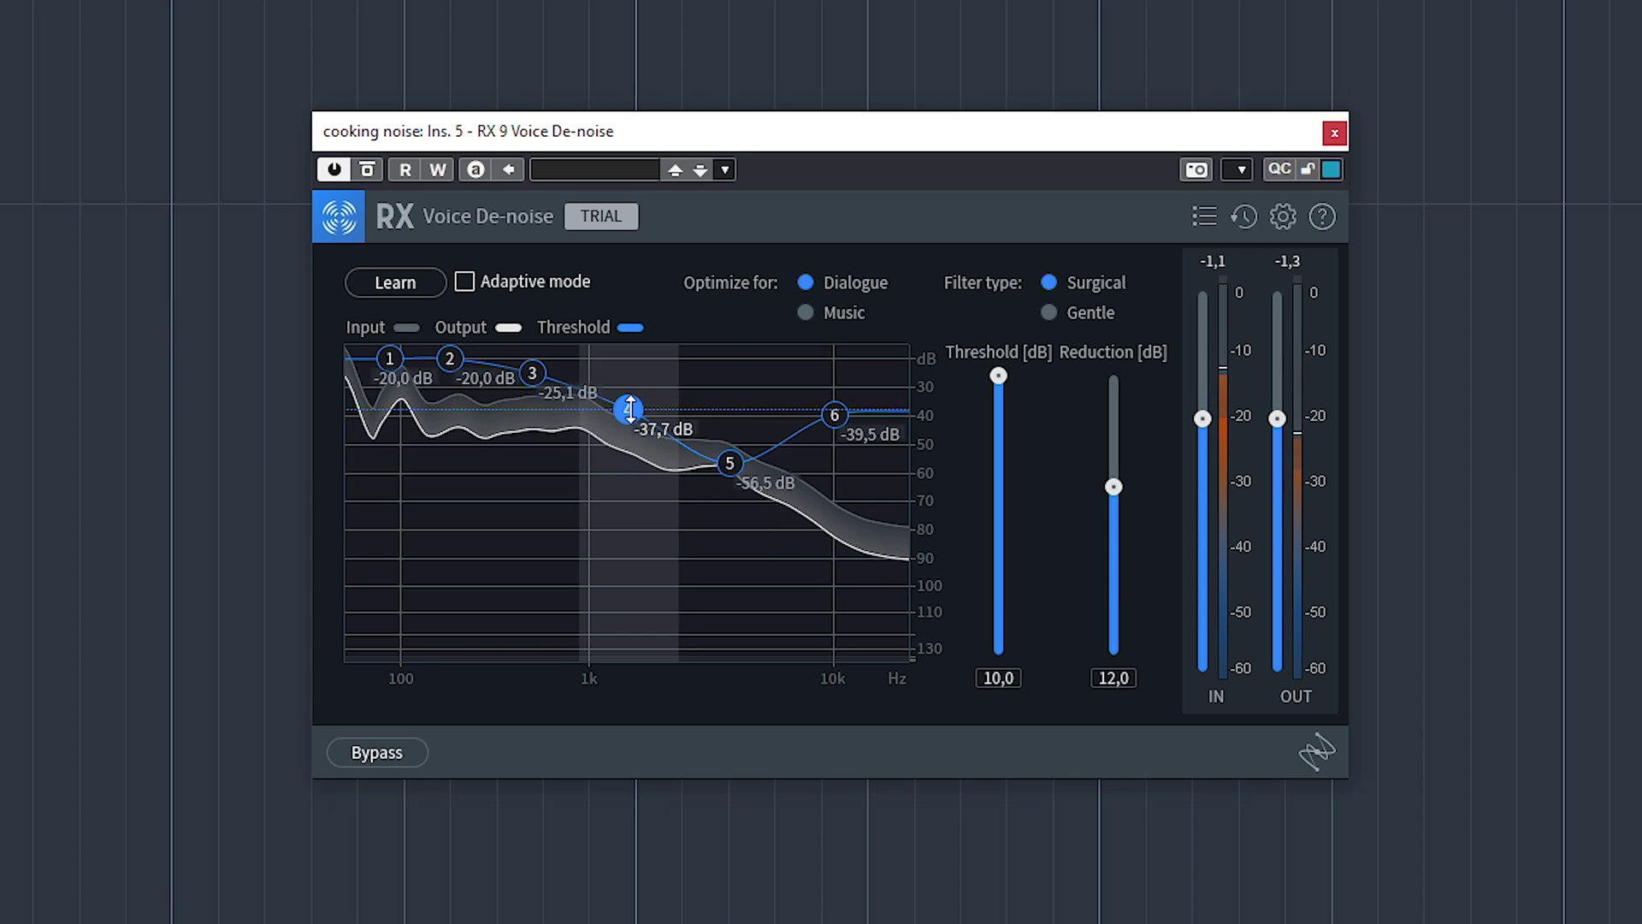
pyautogui.moveTo(728, 462); pyautogui.dragTo(729, 430)
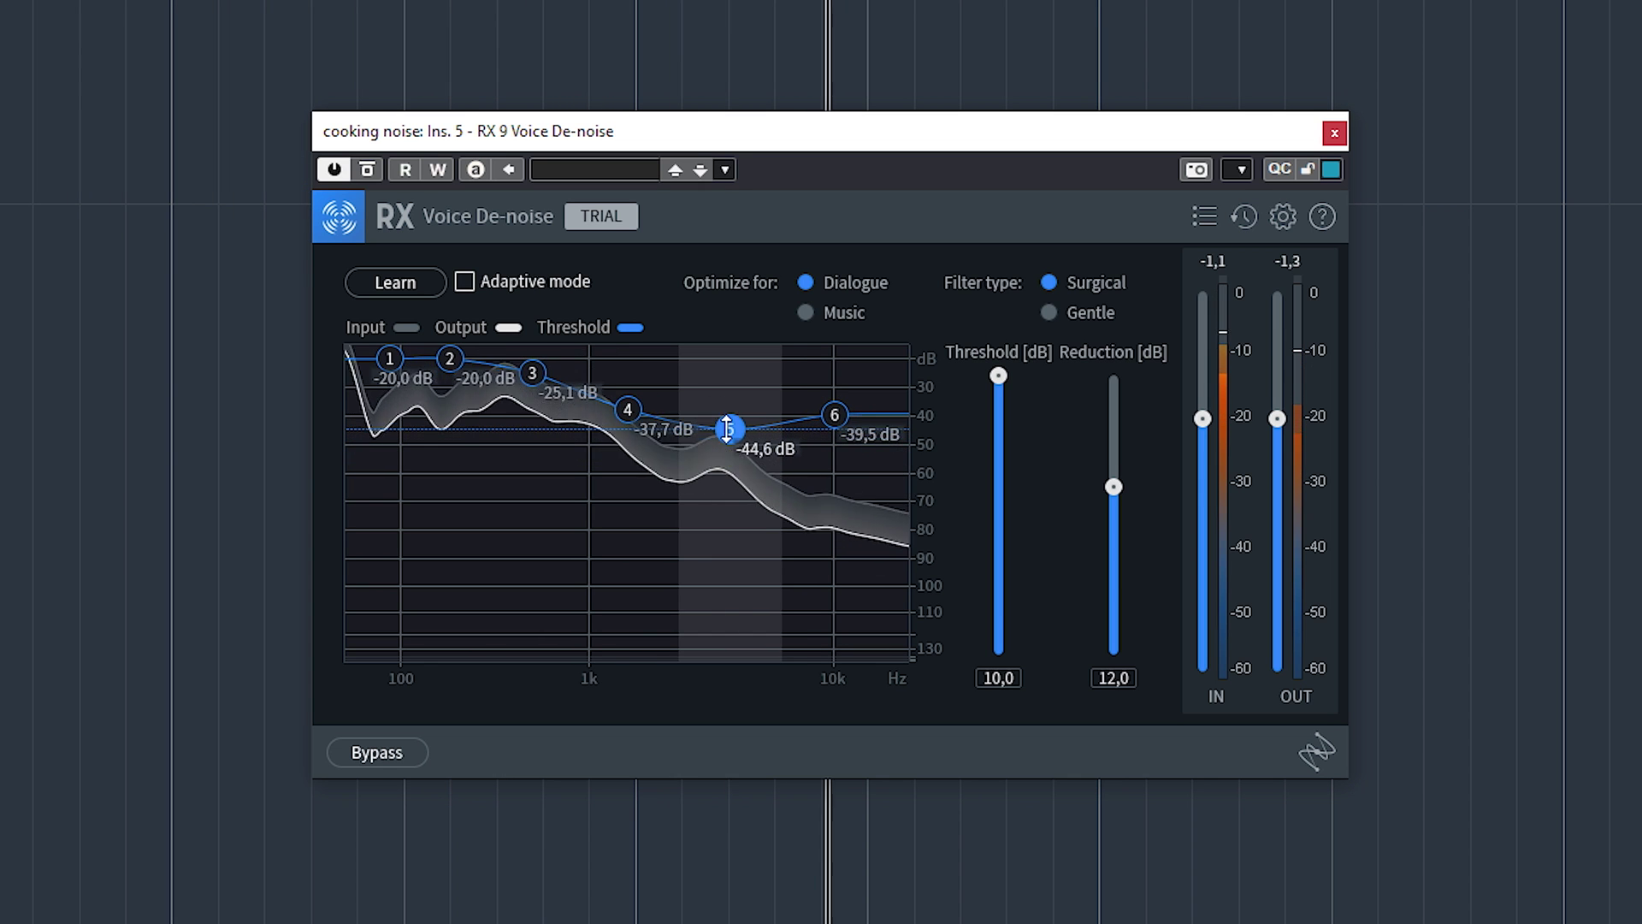
pyautogui.moveTo(628, 410); pyautogui.dragTo(584, 408)
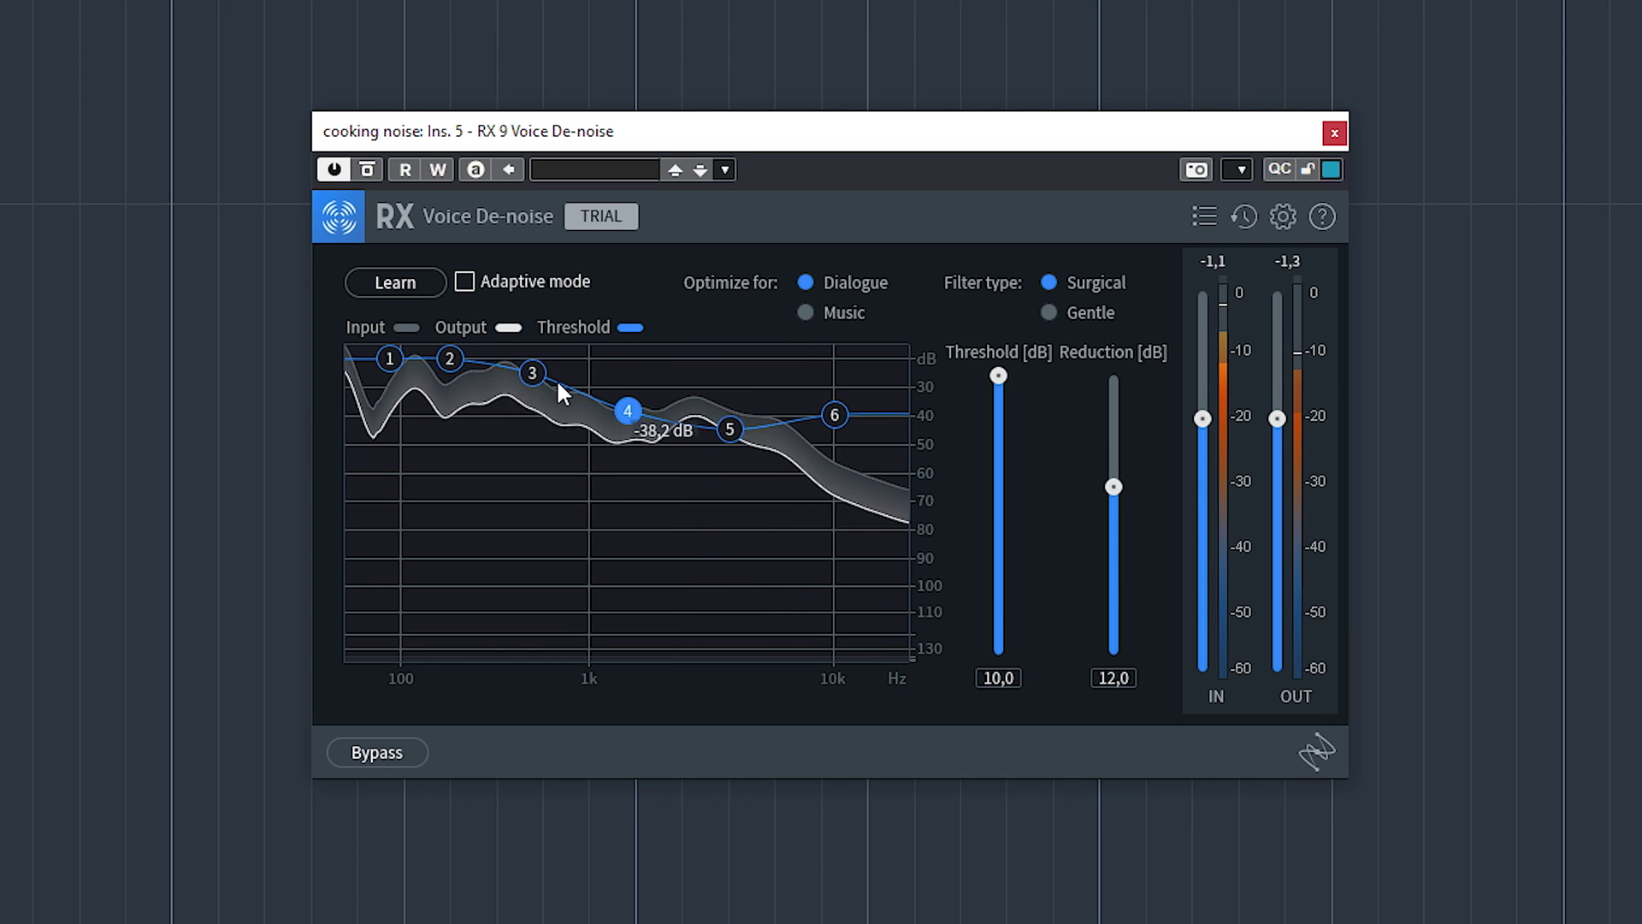
# Set the threshold to -2.0 dB and the reduction to 20.0 dB, lower curve point 6, and enable Voice De-noise's adaptive mode.
pyautogui.moveTo(997, 409); pyautogui.dragTo(980, 495)
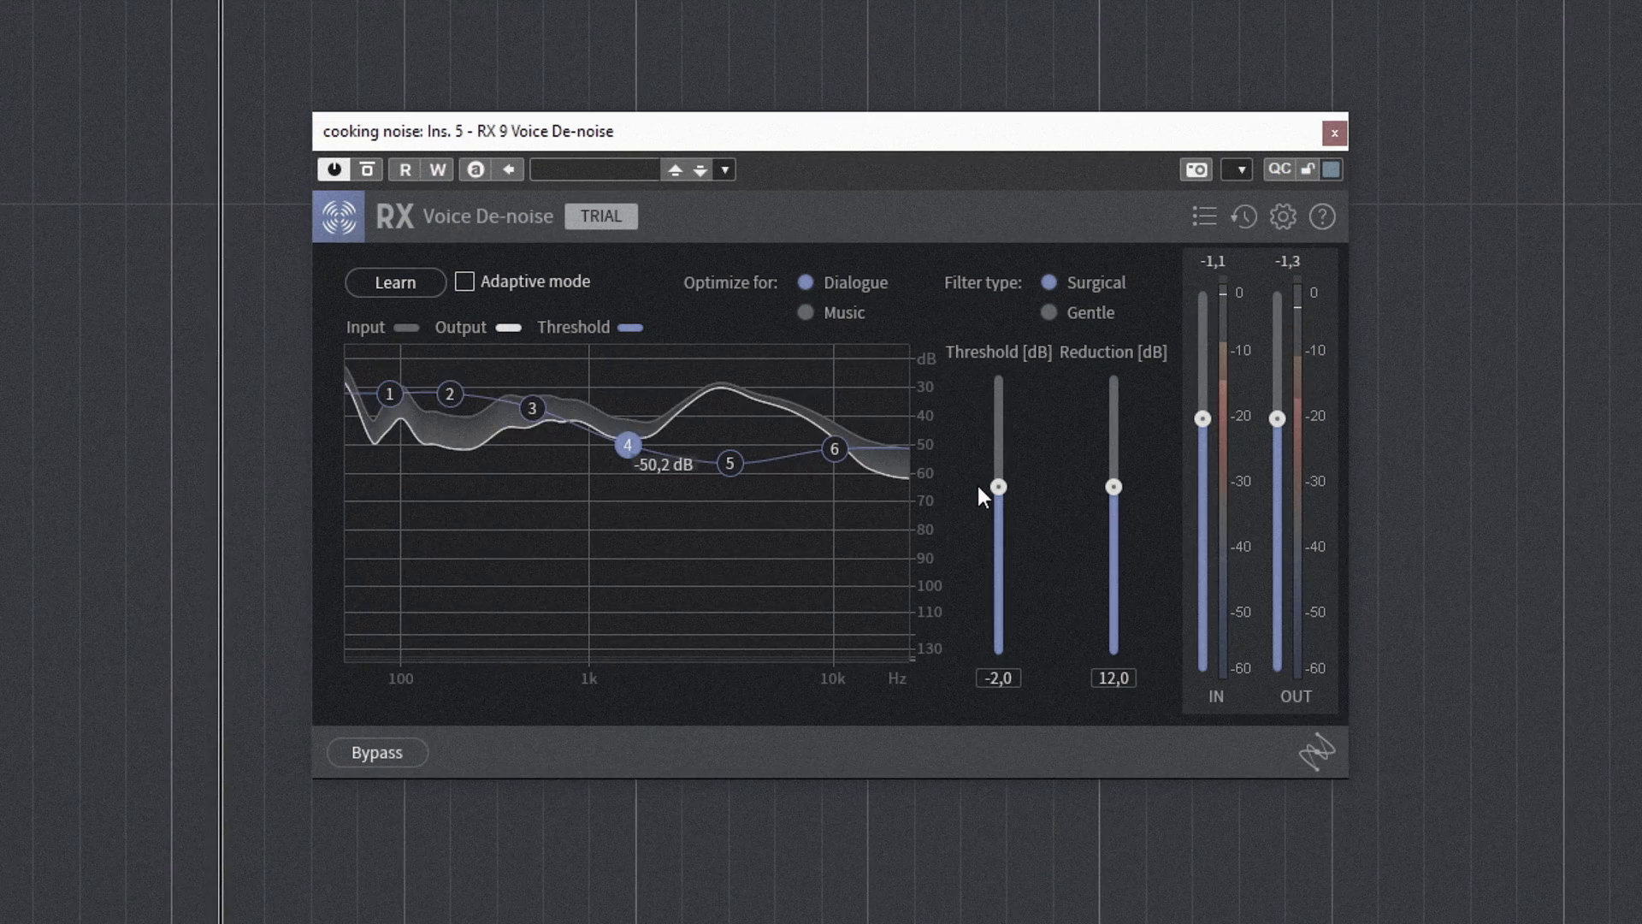
pyautogui.moveTo(836, 393); pyautogui.dragTo(843, 487)
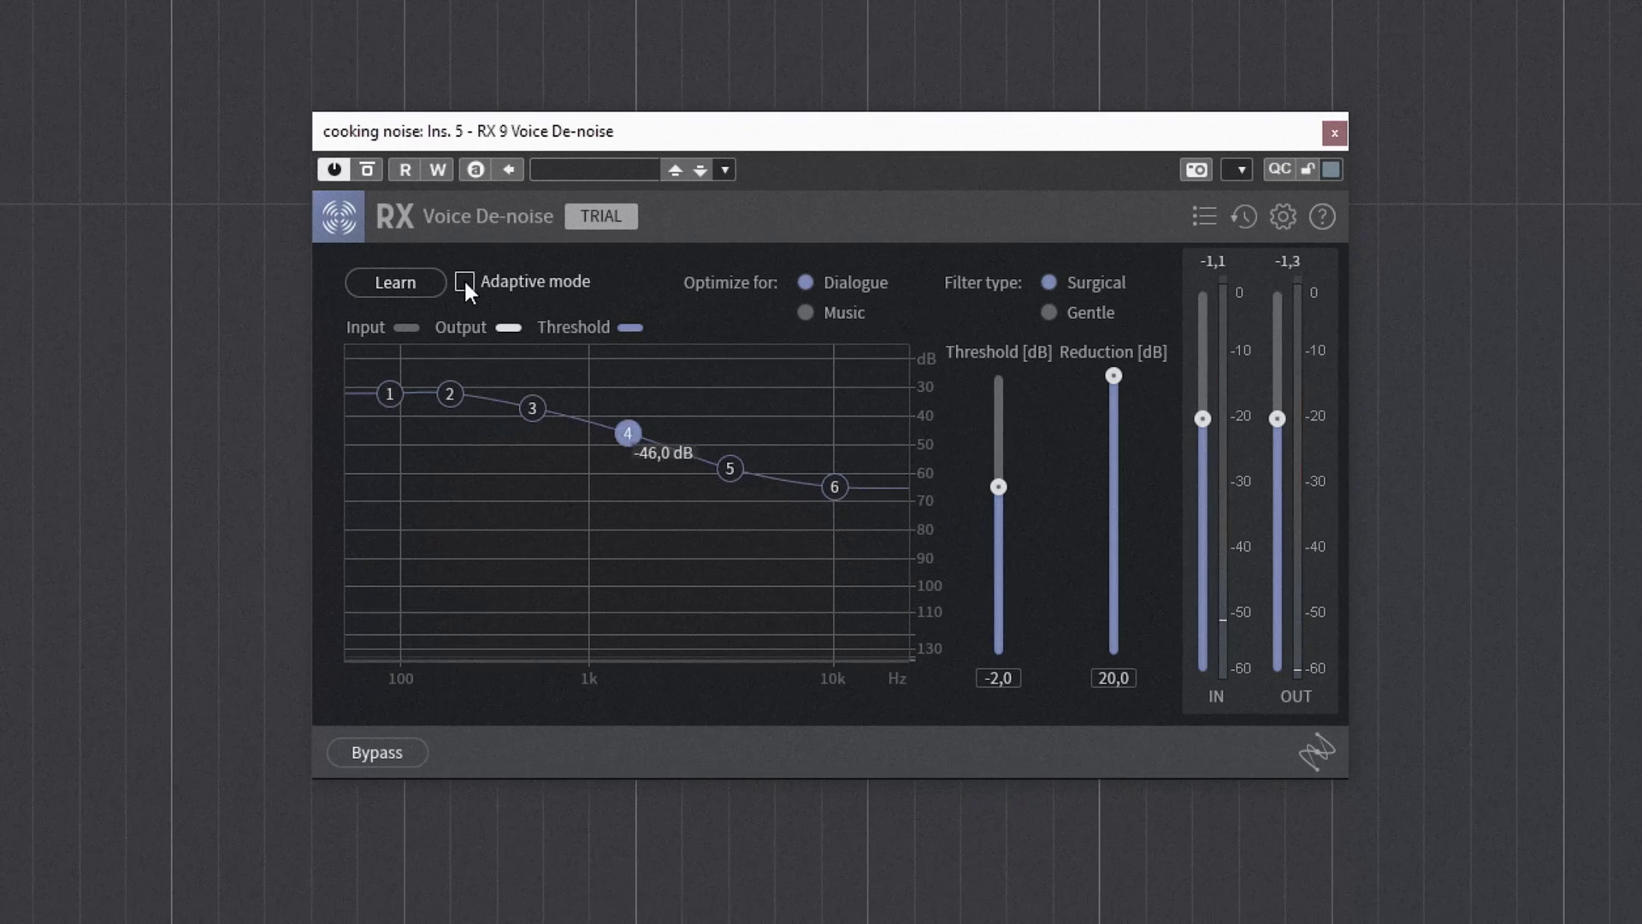
pyautogui.click(464, 281)
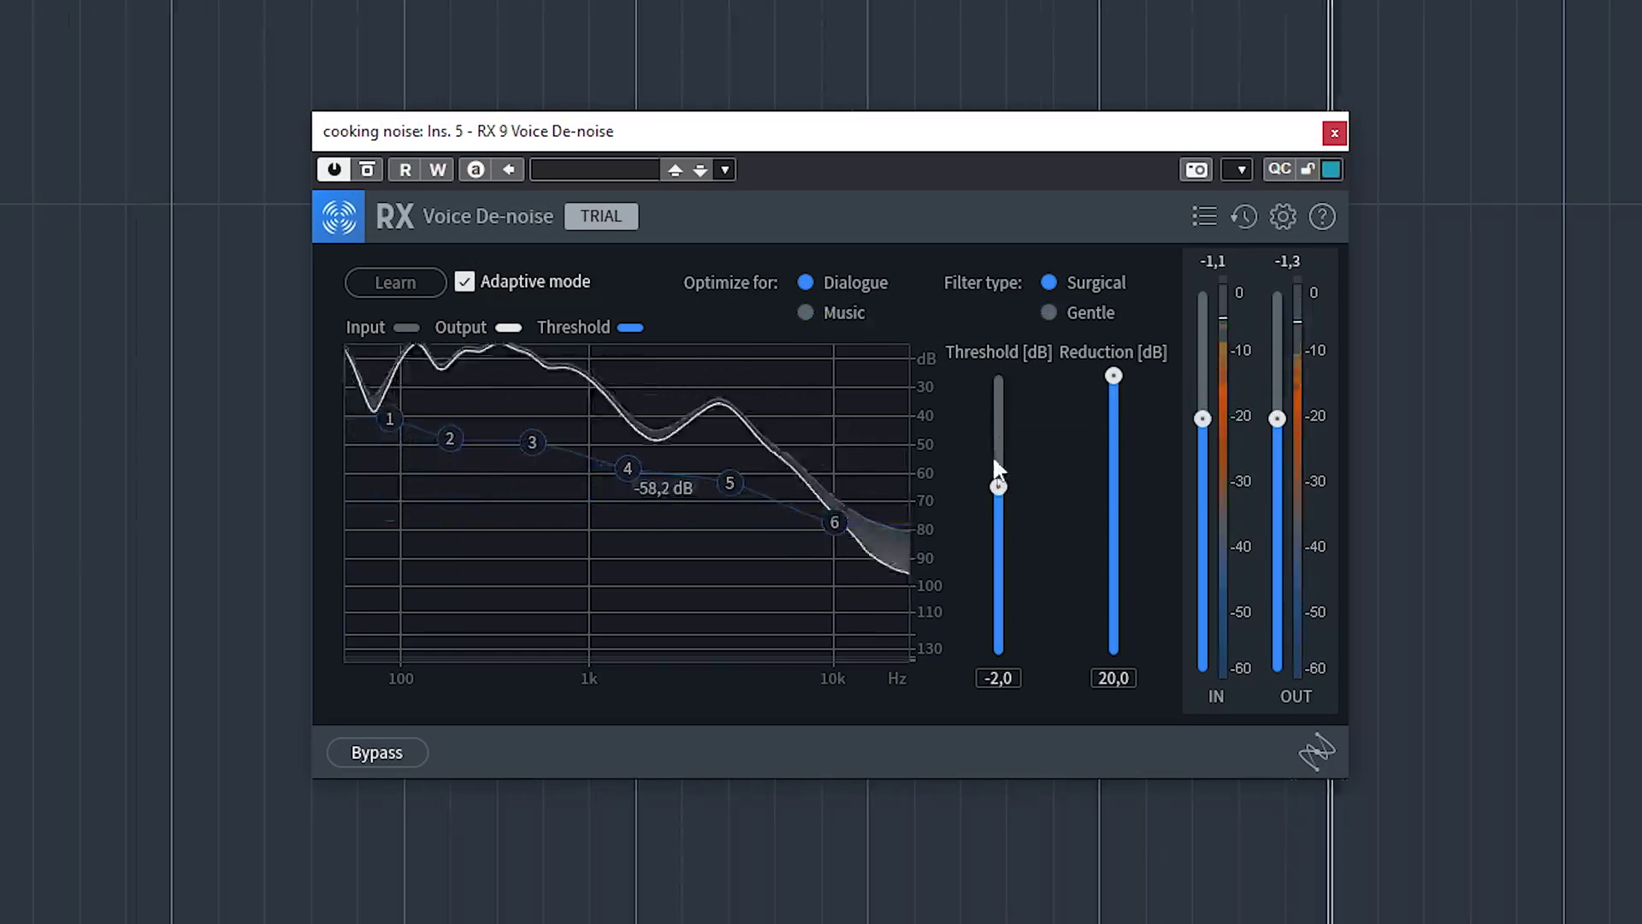
# Tune adaptive mode by raising the threshold to 7.0 and then about 10.0 dB, and lowering the reduction to about 13.0 dB.
pyautogui.moveTo(998, 486); pyautogui.dragTo(988, 402)
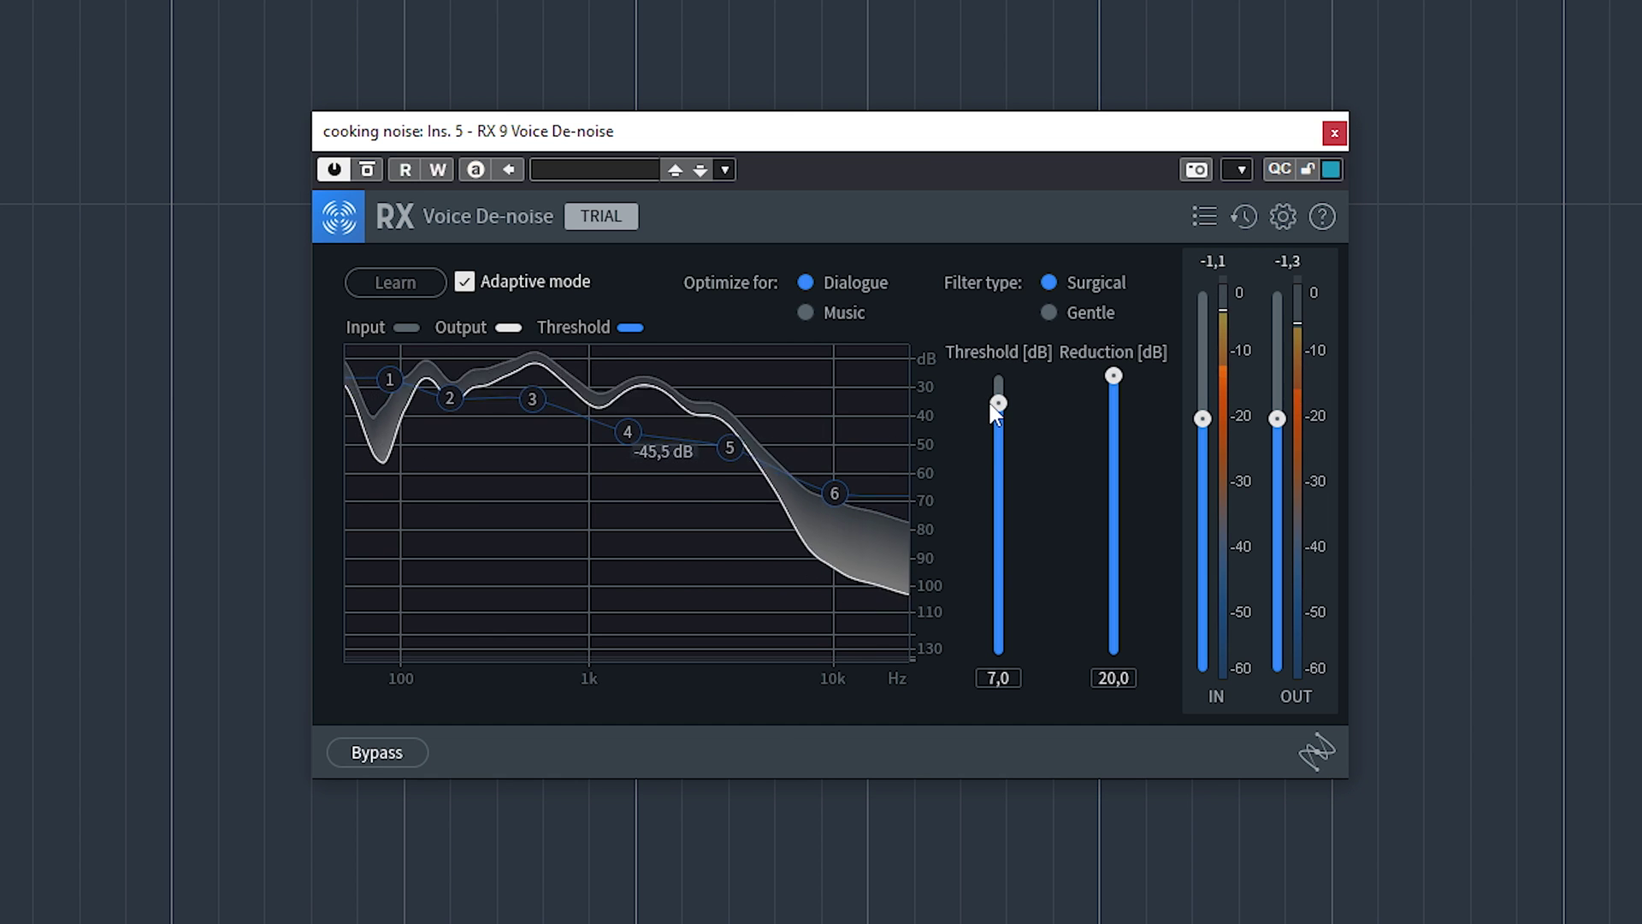
pyautogui.moveTo(1113, 376); pyautogui.dragTo(1113, 445)
pyautogui.moveTo(998, 404); pyautogui.dragTo(1003, 315)
pyautogui.moveTo(1115, 447); pyautogui.dragTo(1116, 477)
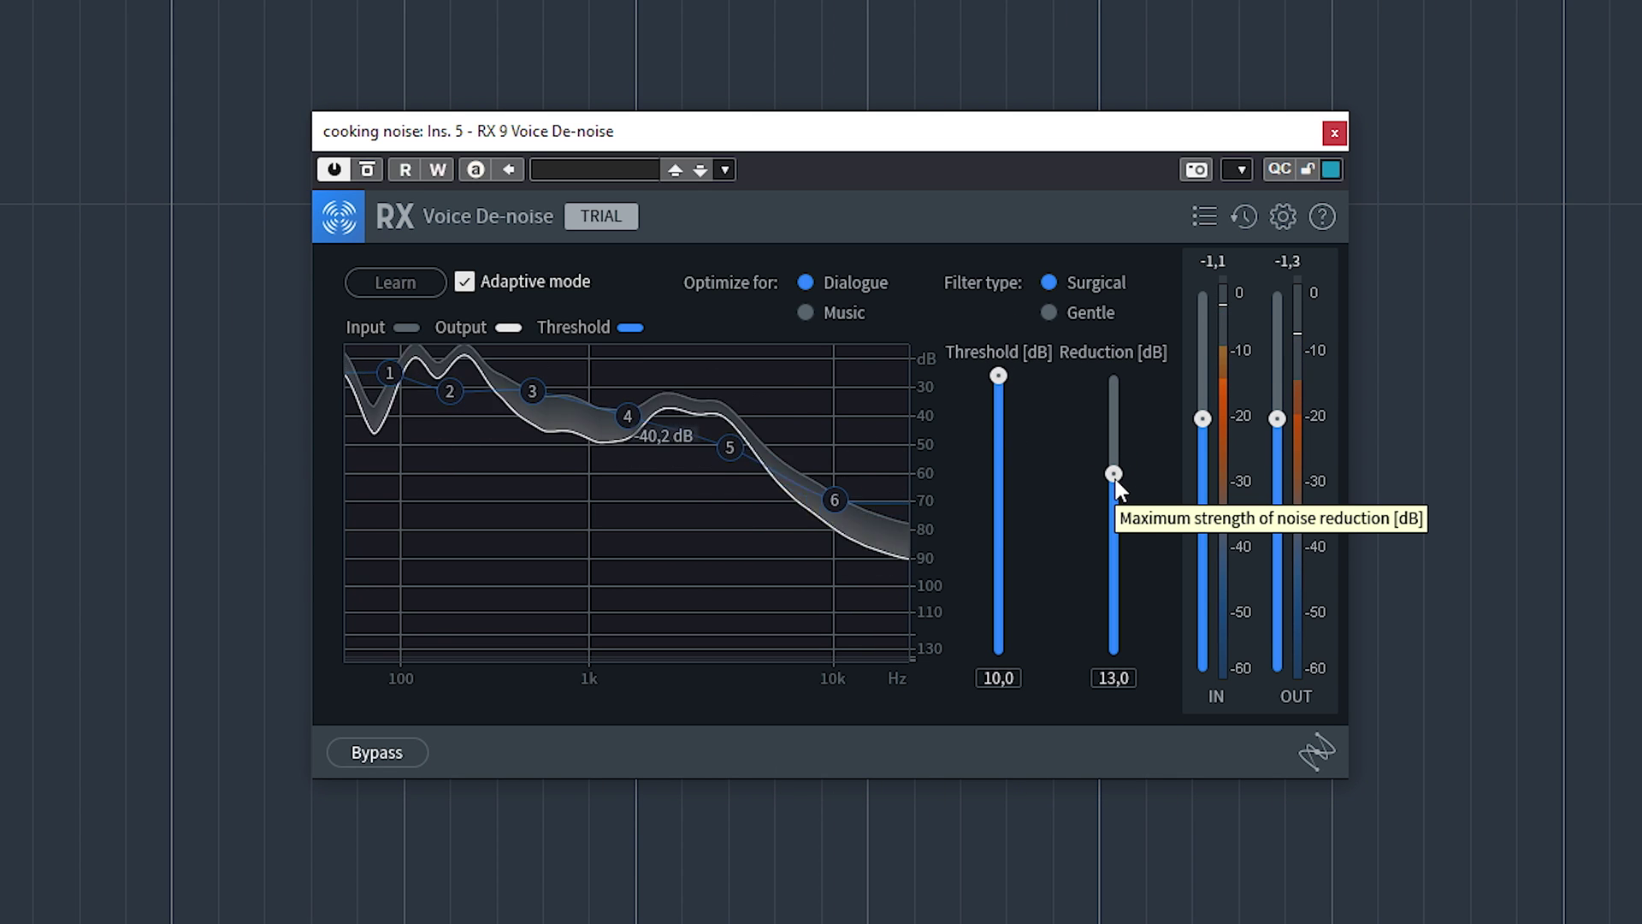
pyautogui.moveTo(1116, 462); pyautogui.dragTo(1114, 444)
pyautogui.moveTo(998, 377)
pyautogui.mouseDown()
pyautogui.moveTo(1000, 409)
pyautogui.moveTo(1000, 387)
pyautogui.mouseUp()
pyautogui.moveTo(1113, 445)
pyautogui.mouseDown()
pyautogui.moveTo(1098, 606)
pyautogui.moveTo(1115, 473)
pyautogui.mouseUp()
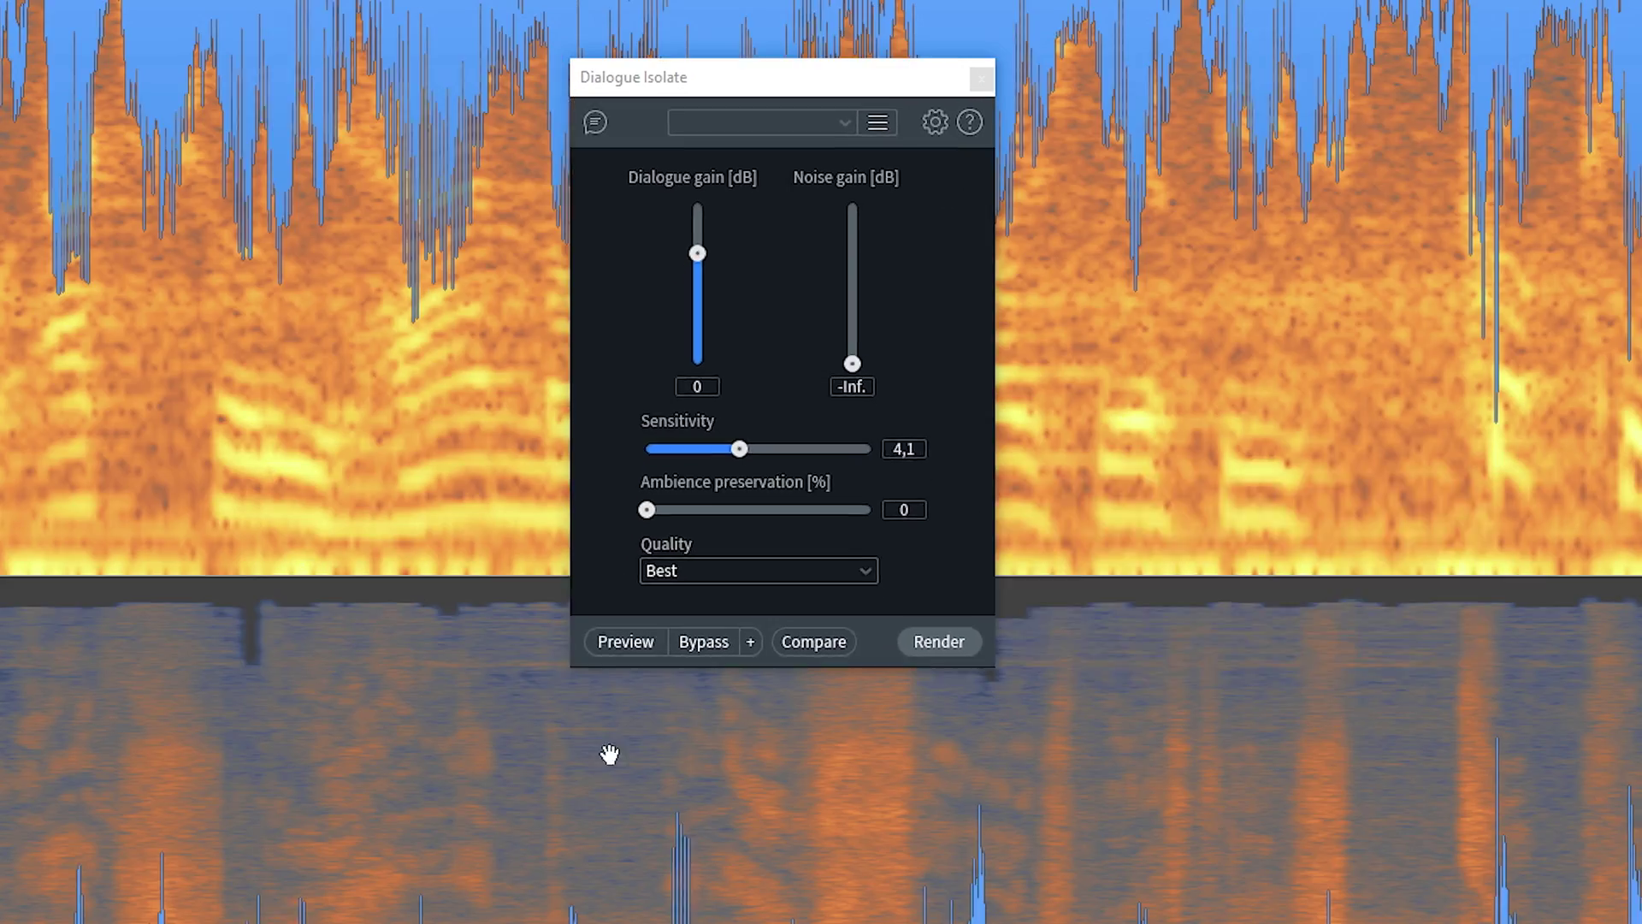
# Render Dialogue Isolate in the RX audio editor, then lower the noise gain to -Inf and render again.
pyautogui.click(1003, 798)
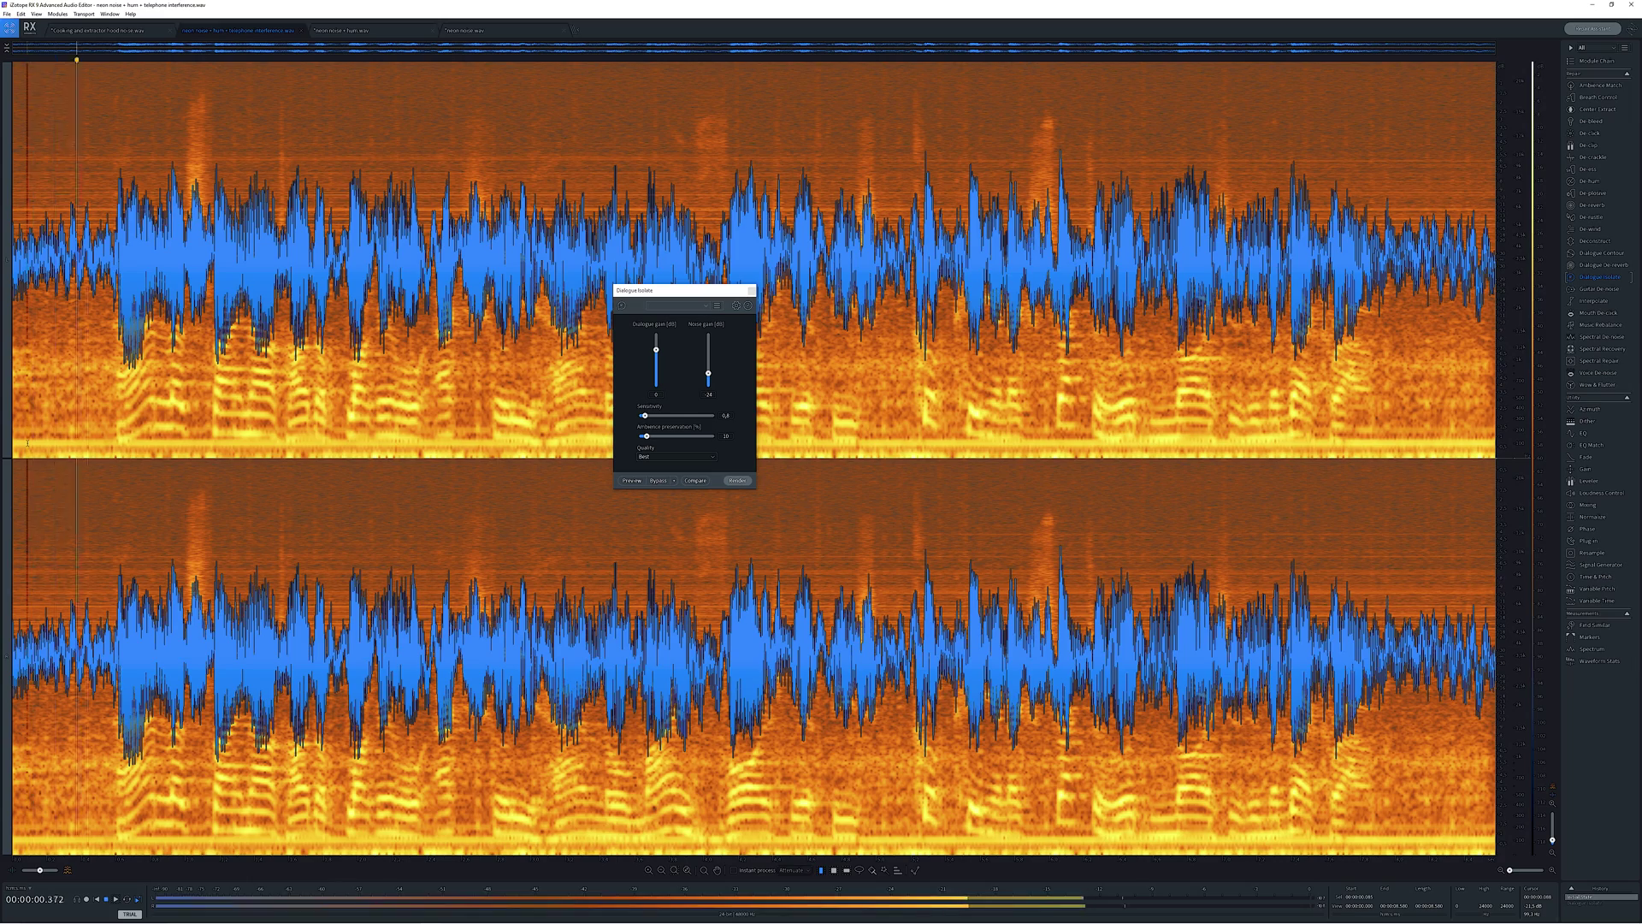
pyautogui.moveTo(895, 411); pyautogui.dragTo(894, 468)
pyautogui.click(1015, 850)
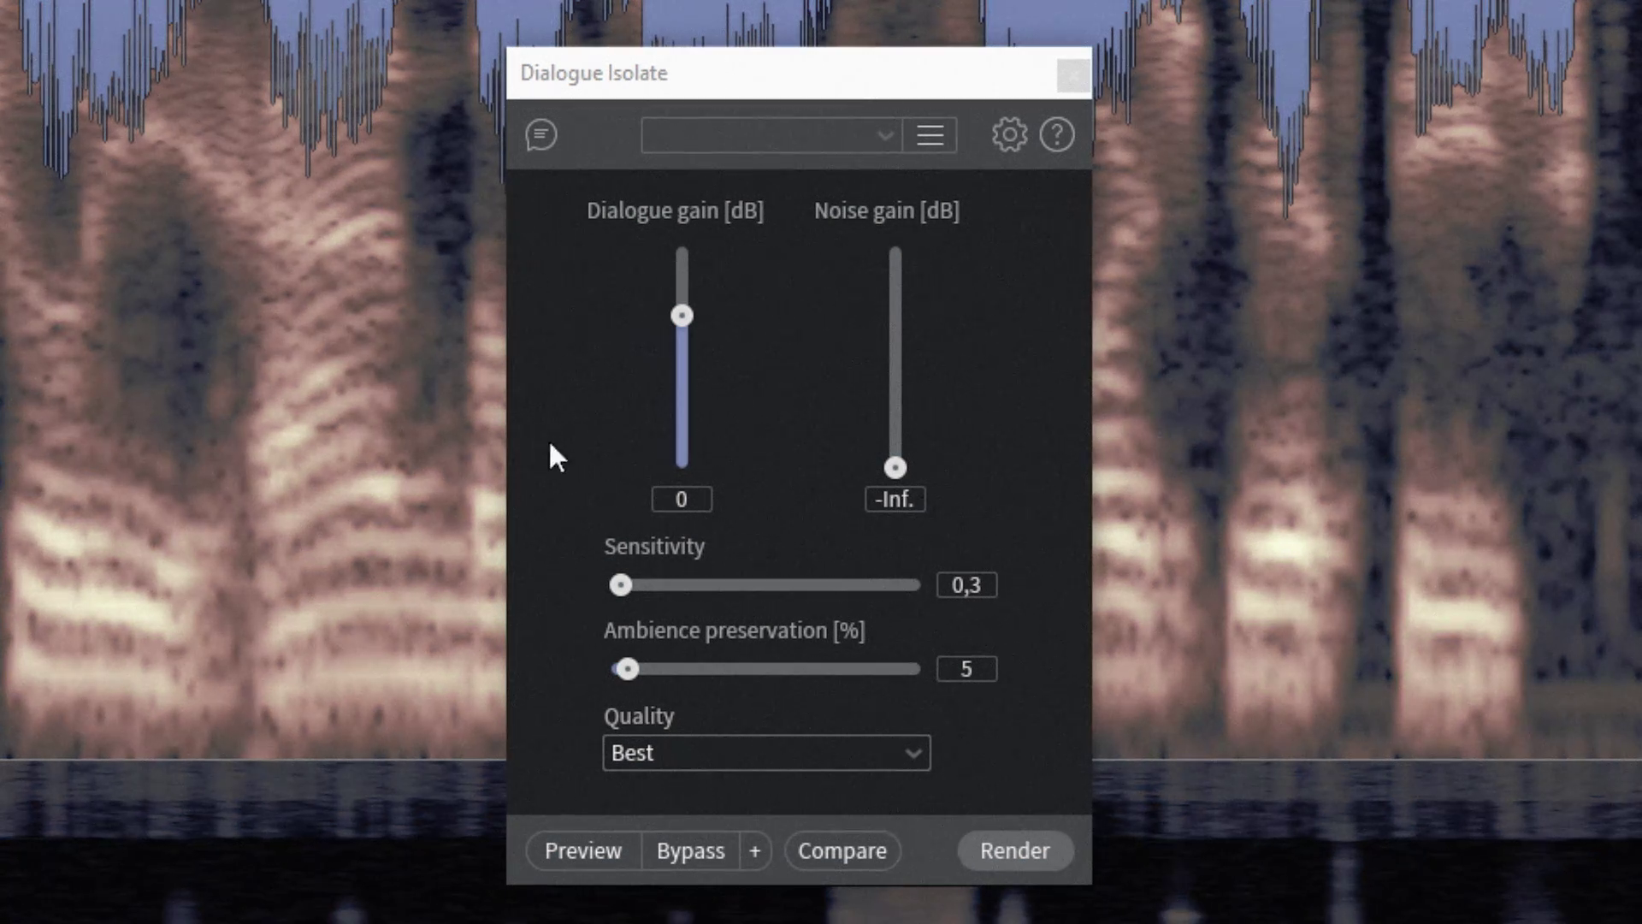
# Set Dialogue Isolate's sensitivity to 1.2 and ambience preservation to 17%, render, and reduce the noise gain for another pass.
pyautogui.moveTo(630, 579); pyautogui.dragTo(647, 585)
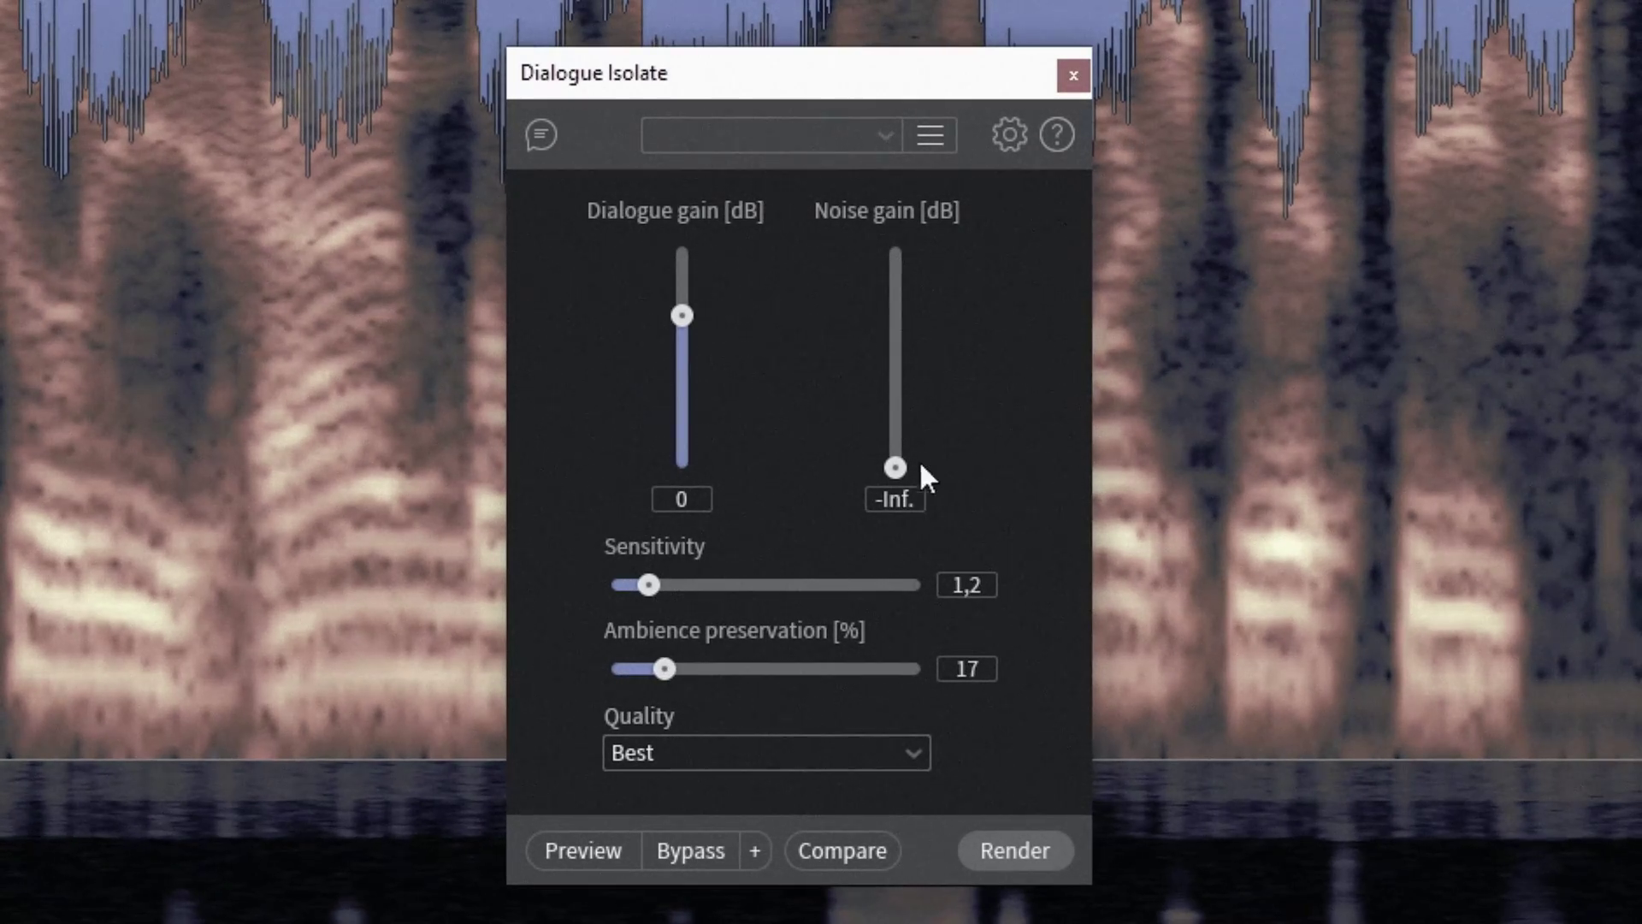
pyautogui.click(1015, 850)
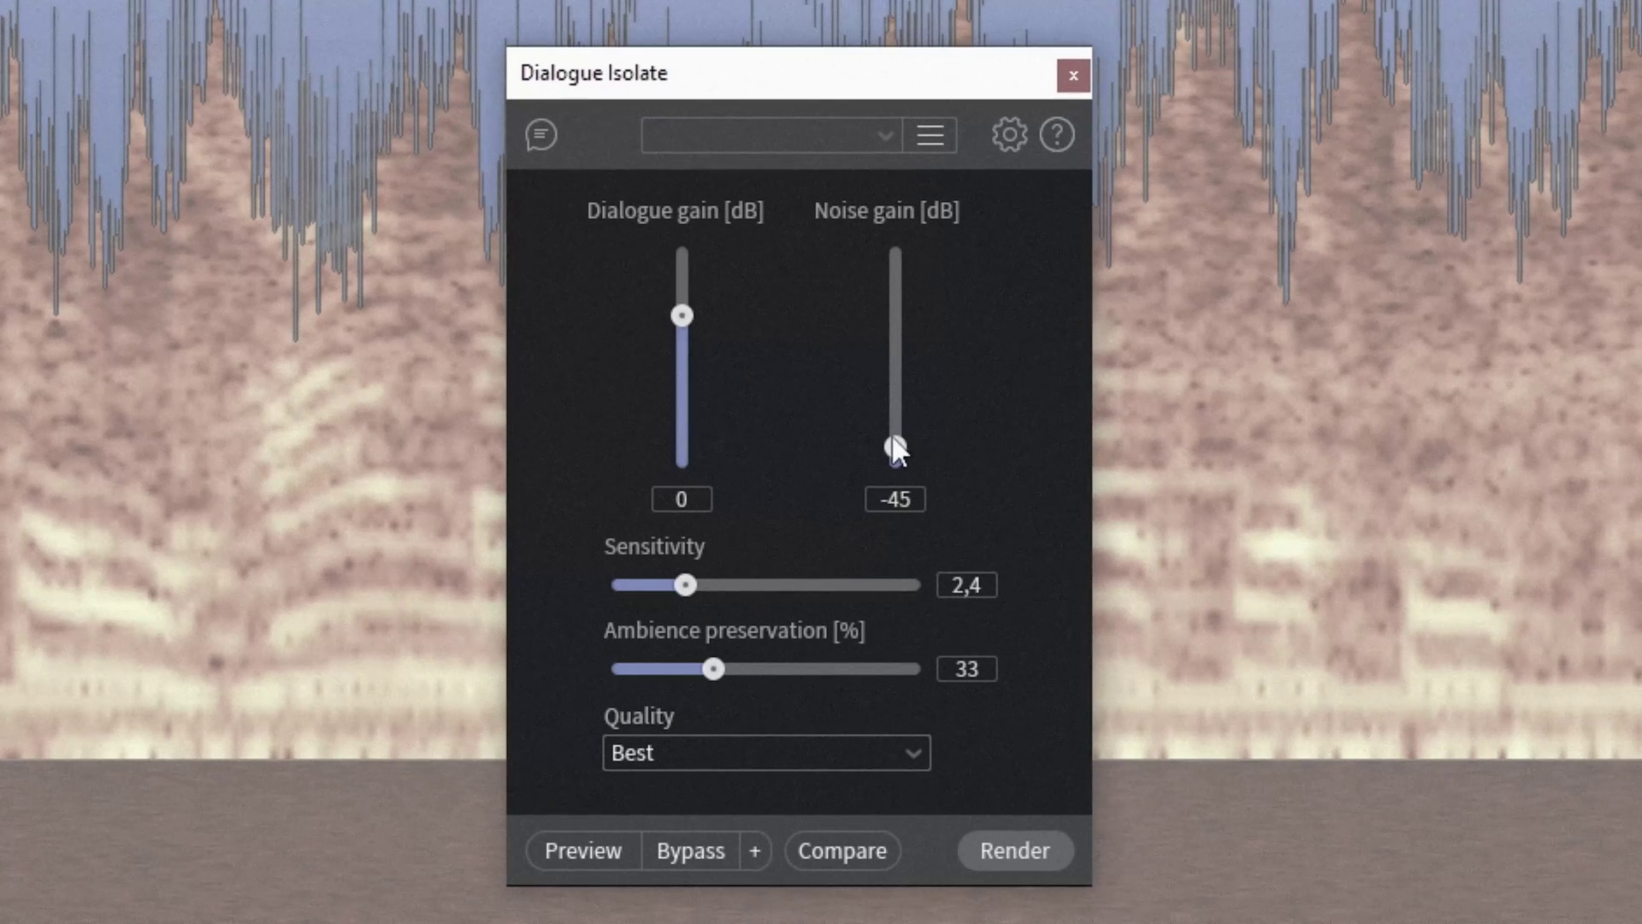
pyautogui.moveTo(889, 399); pyautogui.dragTo(876, 424)
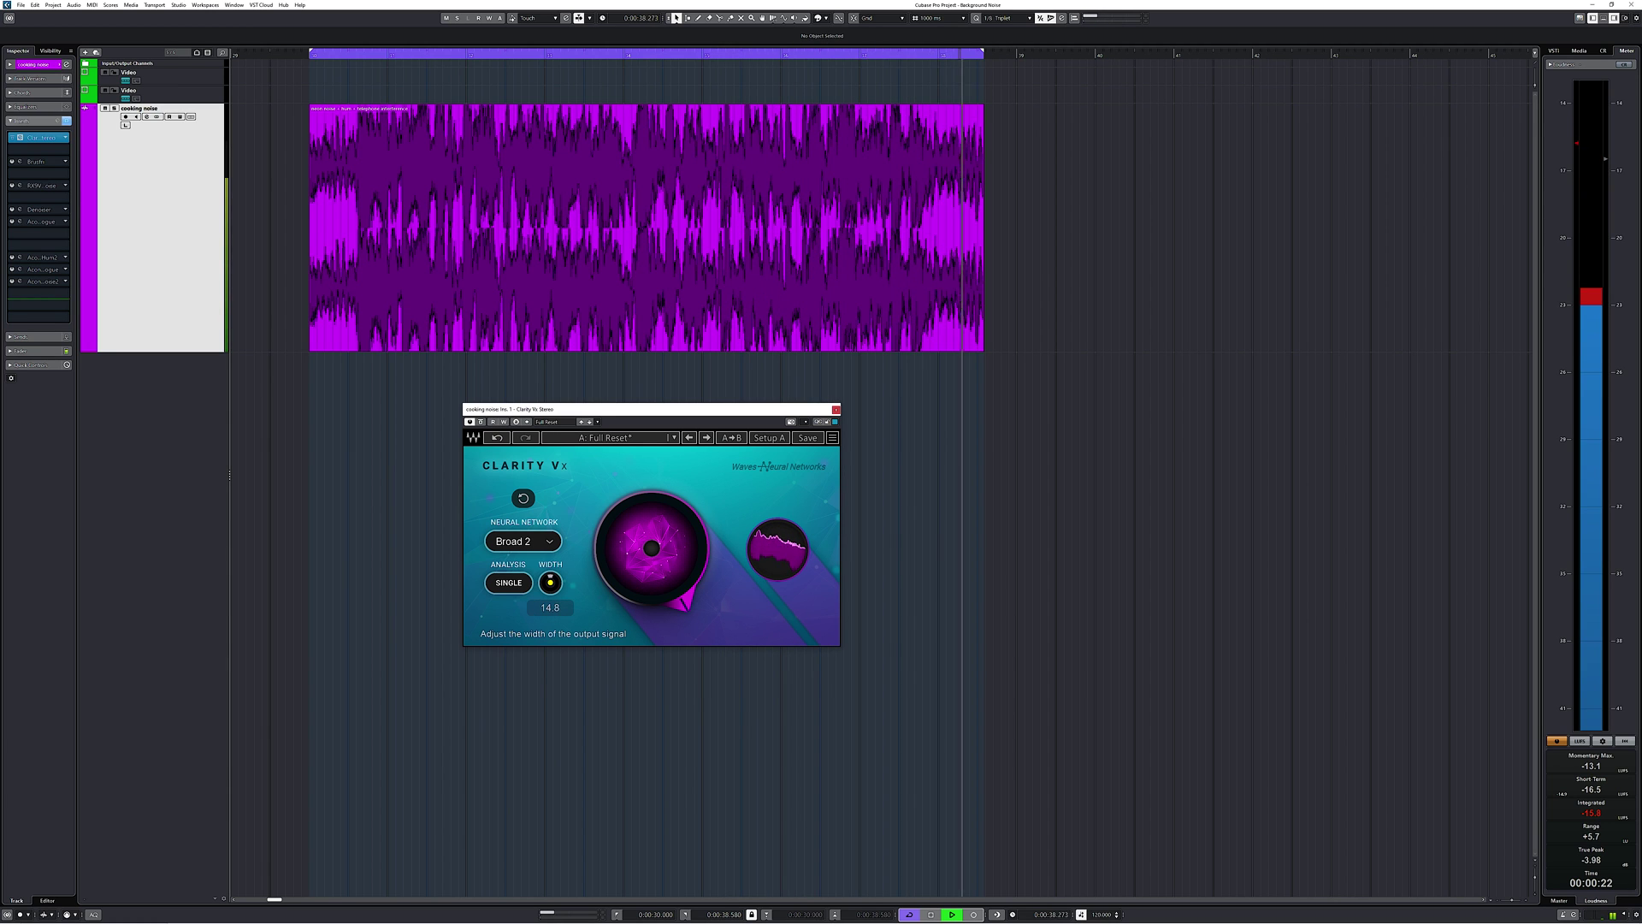
# Change Clarity Vx's analysis mode in Cubase, and play back the dialogue track.
pyautogui.click(505, 582)
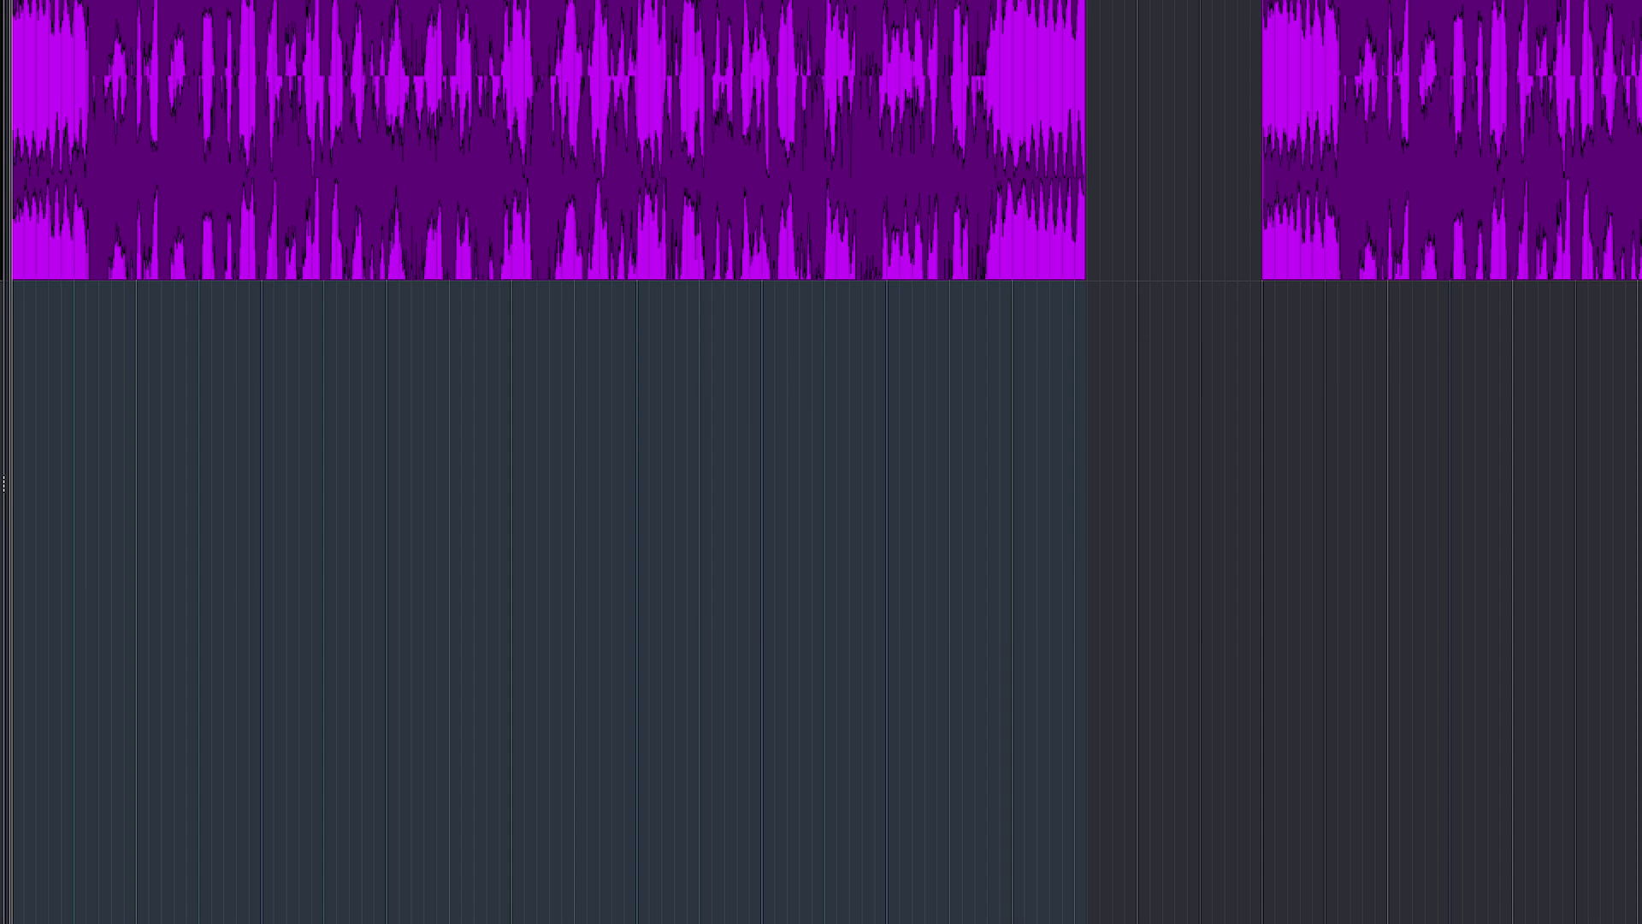
pyautogui.moveTo(270, 430); pyautogui.dragTo(419, 351)
pyautogui.press('space')
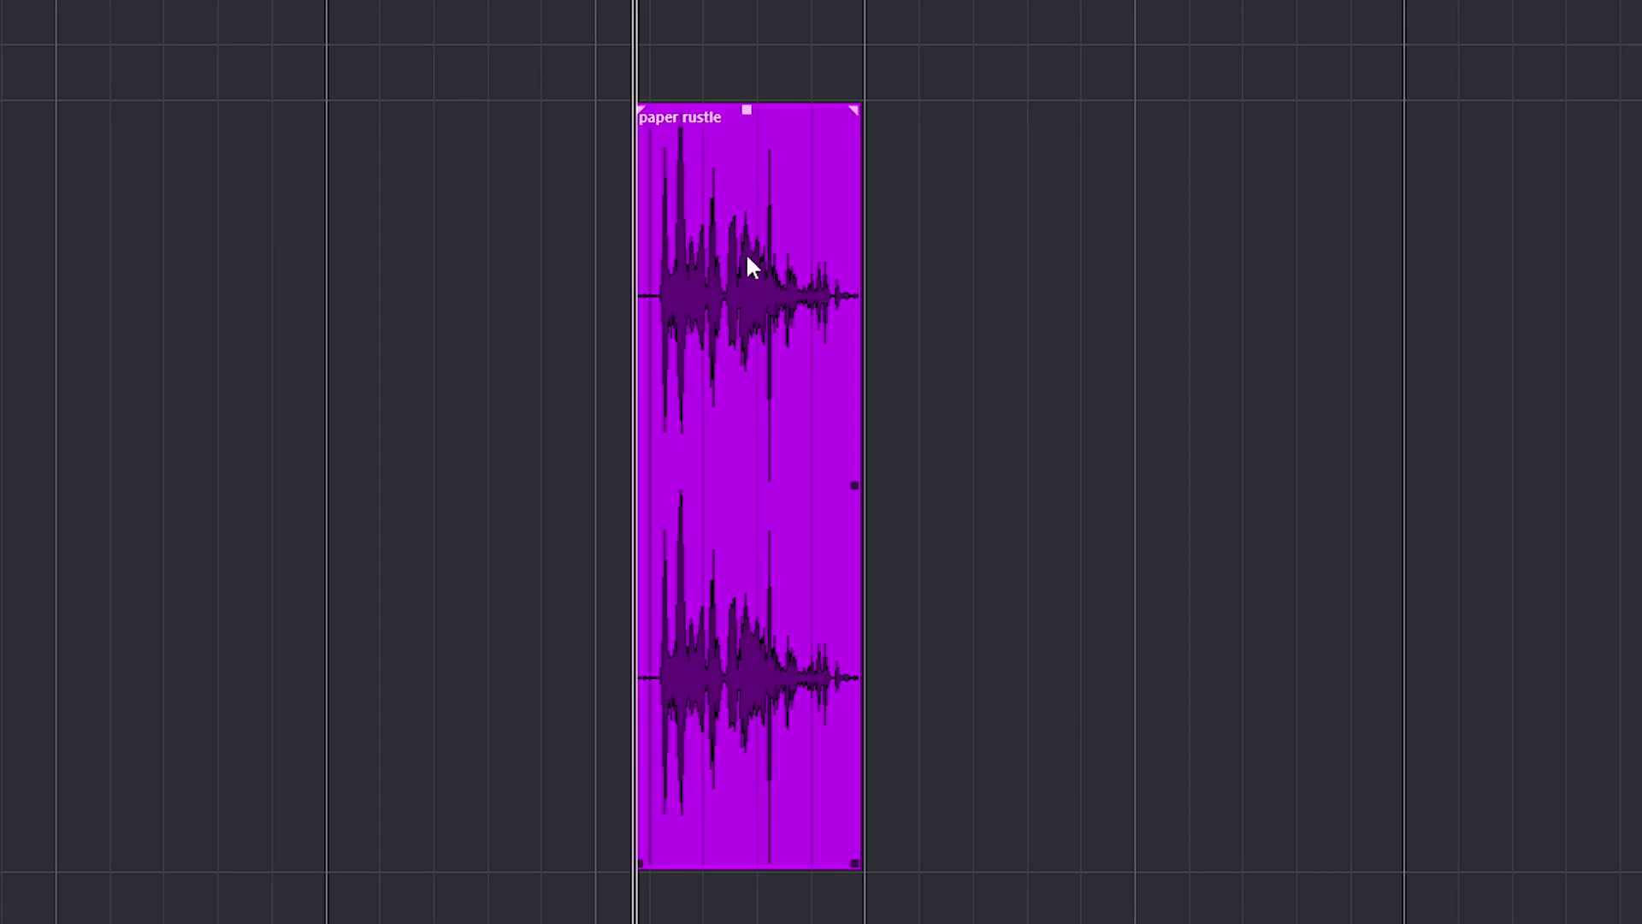
# Select the paper rustle clip and play it back.
pyautogui.click(750, 274)
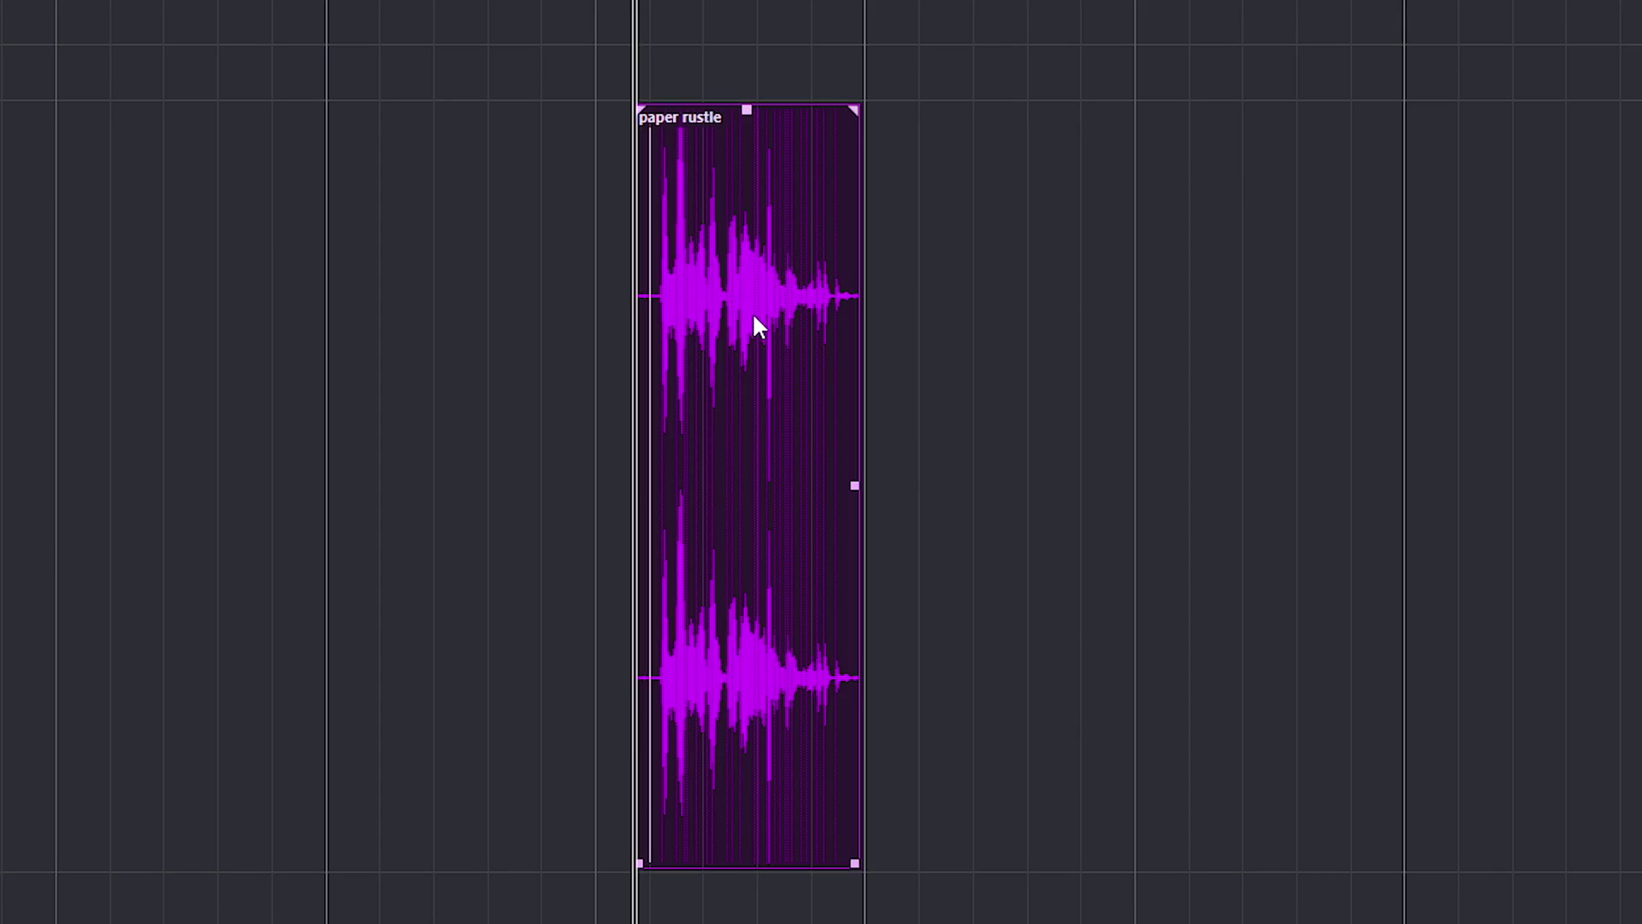
pyautogui.press('space')
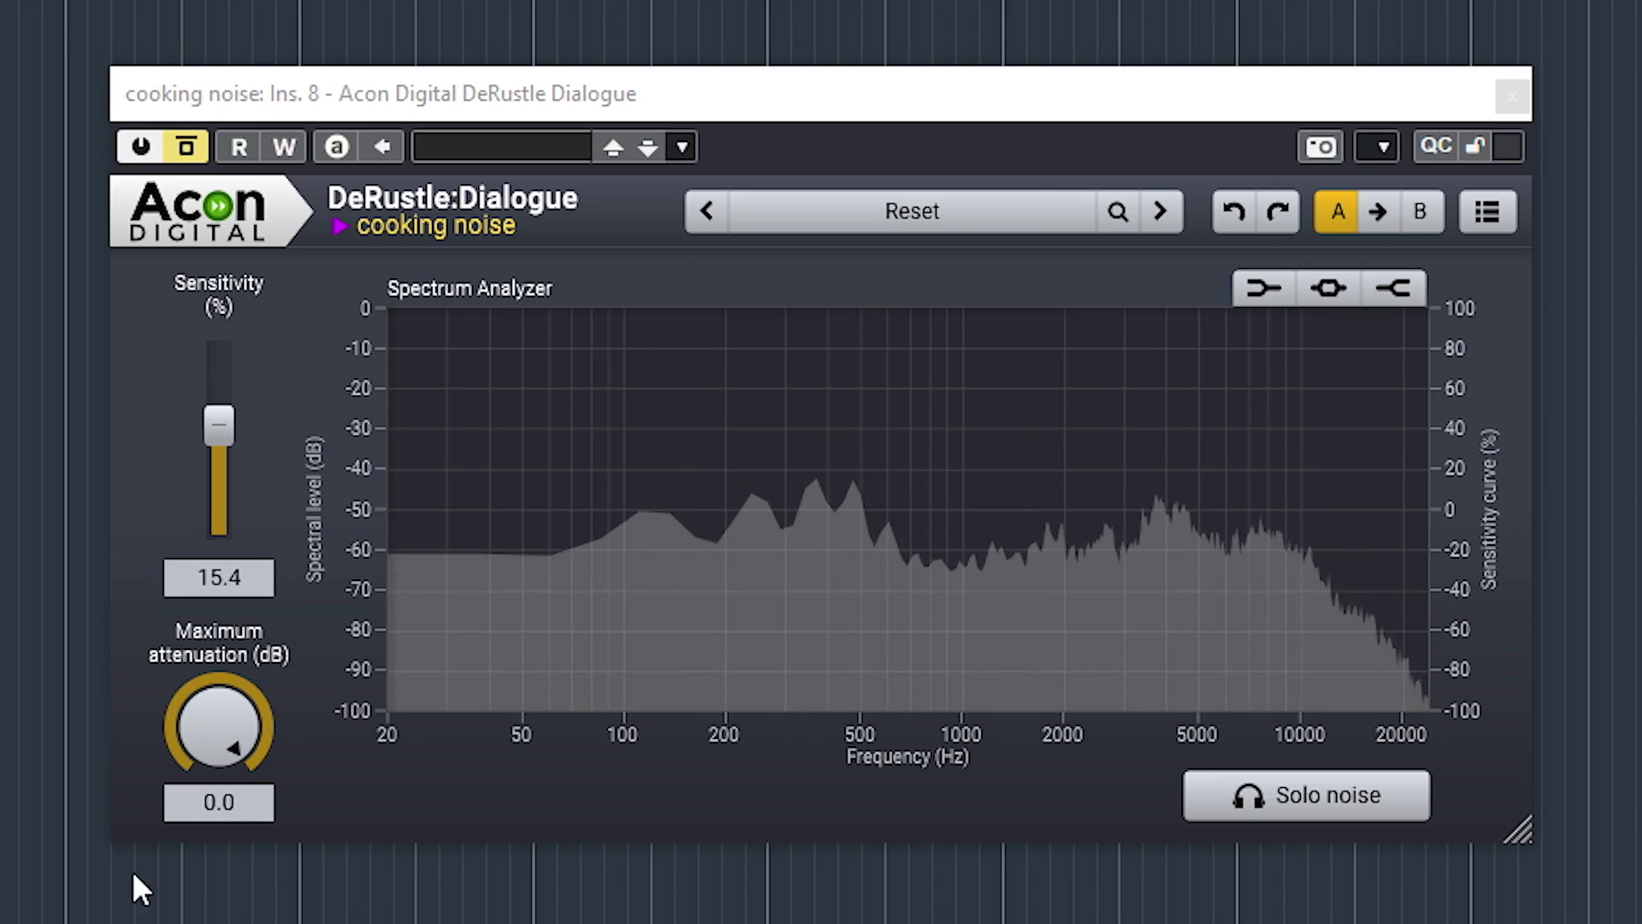
# Set DeRustle Dialogue's maximum attenuation to -60.0 dB, and add a widened mid-band sensitivity boost of about 30% near 580 Hz.
pyautogui.moveTo(231, 721); pyautogui.dragTo(175, 384)
pyautogui.moveTo(187, 744); pyautogui.dragTo(209, 923)
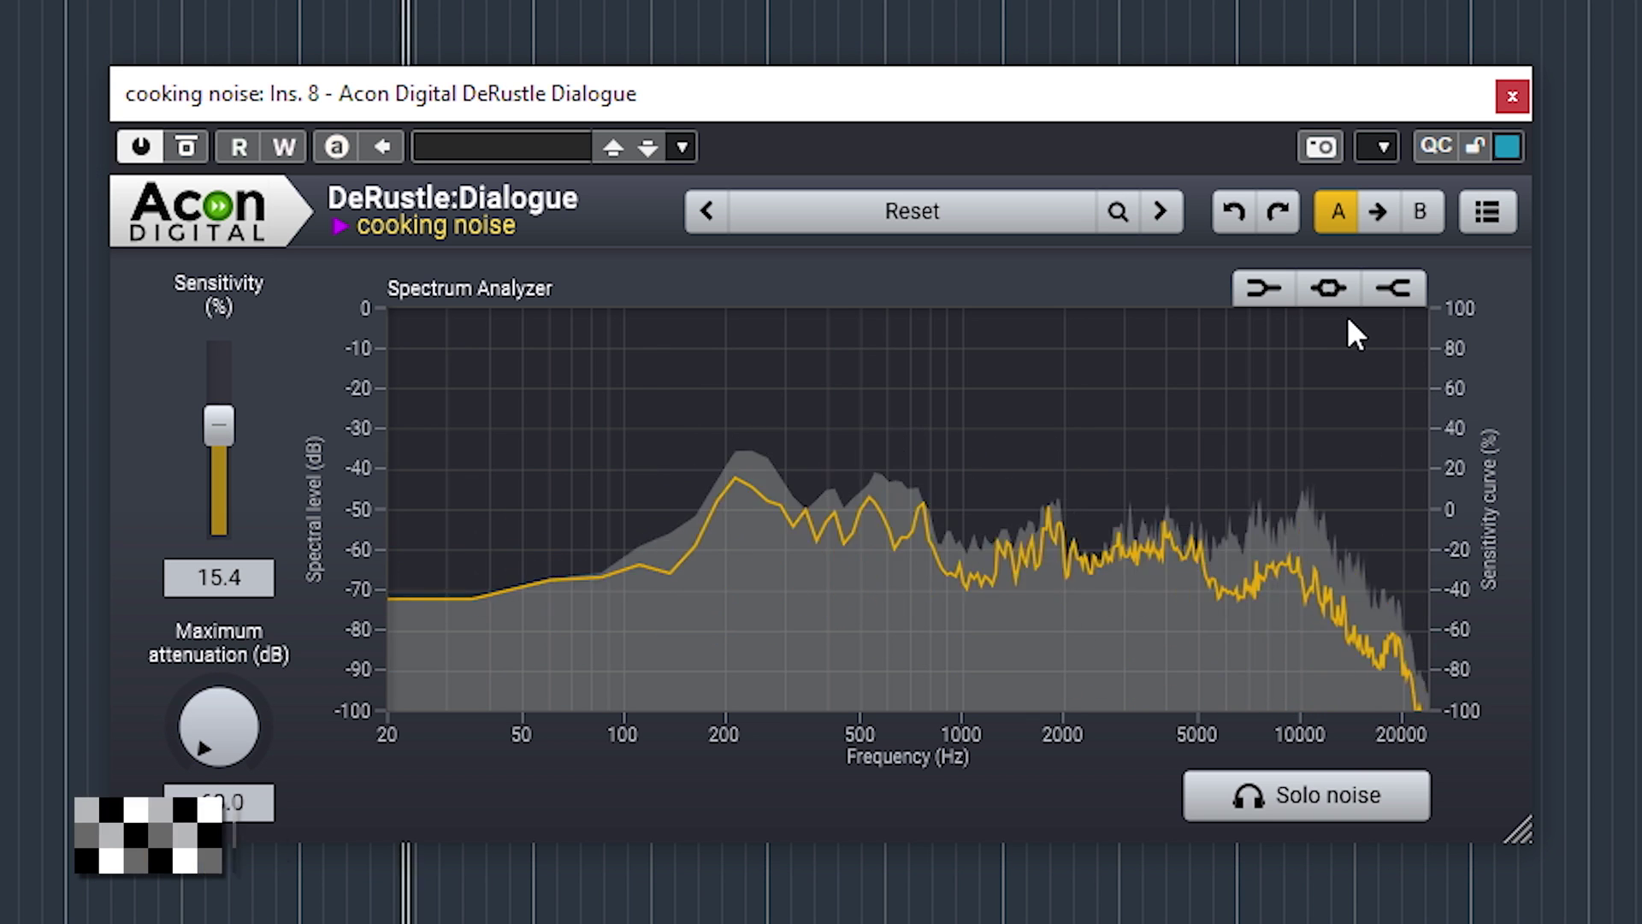
pyautogui.click(1326, 298)
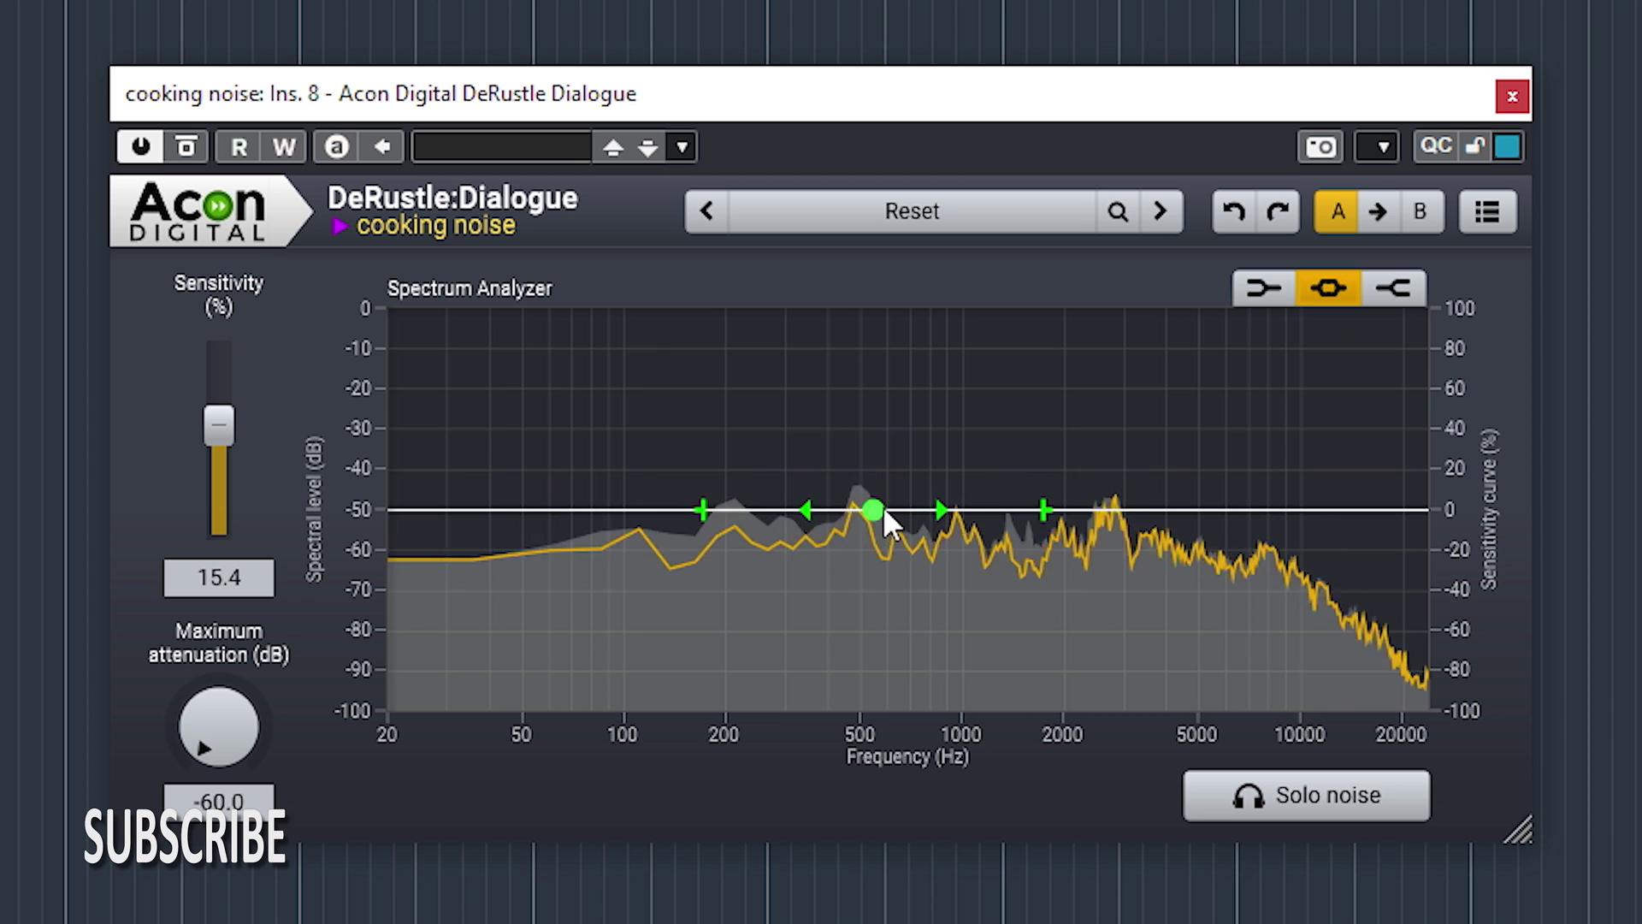
pyautogui.moveTo(873, 504); pyautogui.dragTo(883, 448)
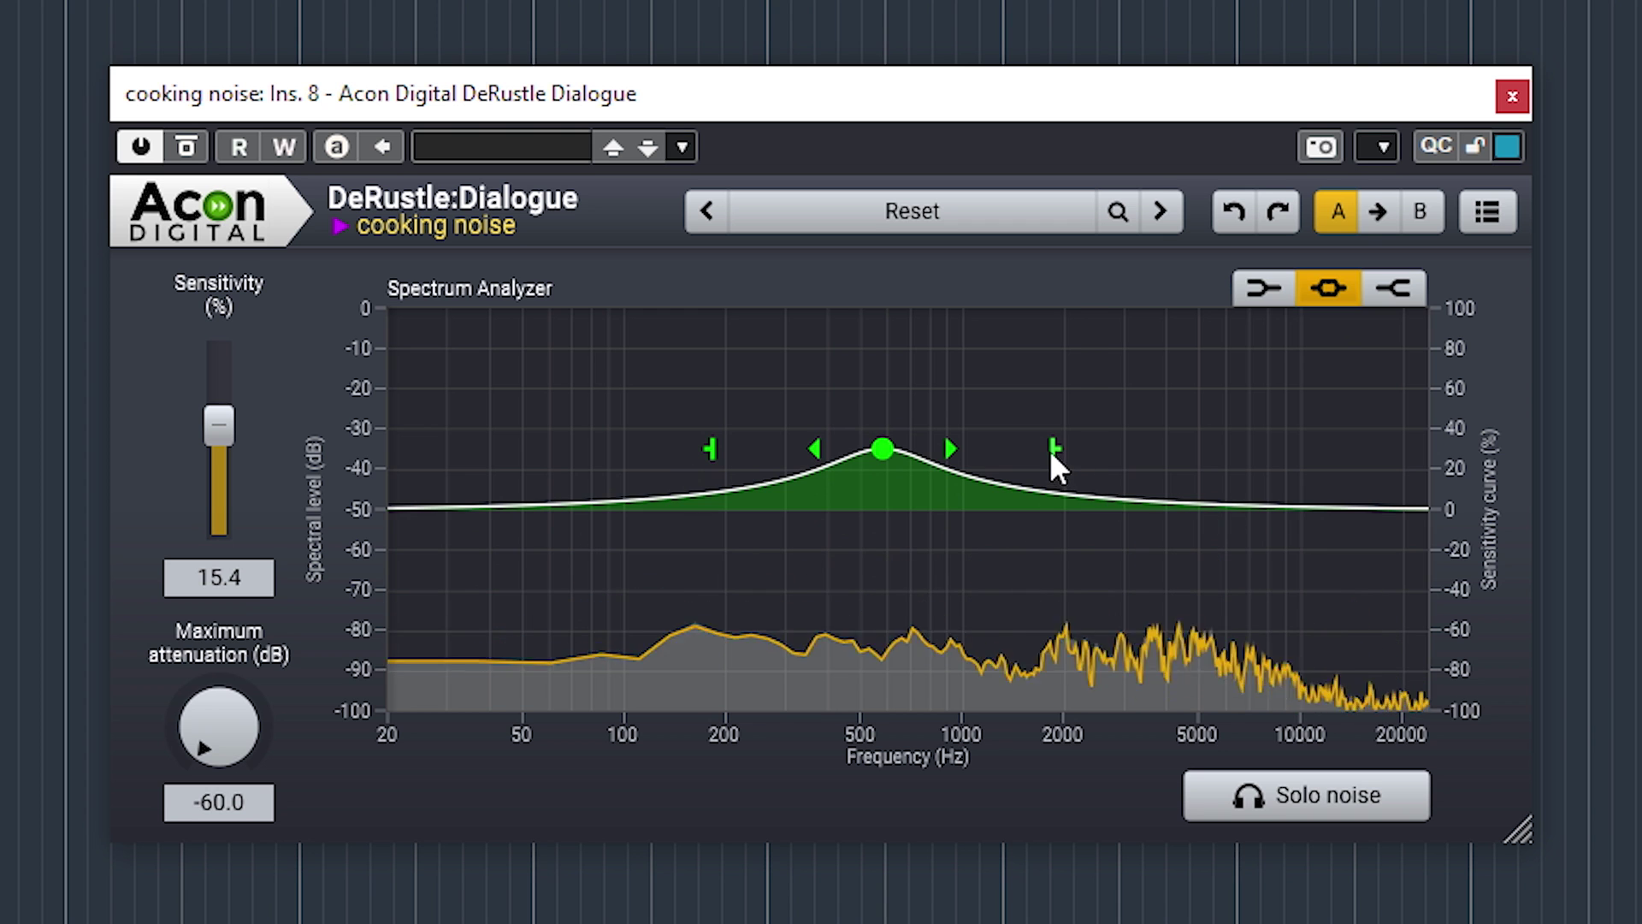
pyautogui.moveTo(957, 450); pyautogui.dragTo(1001, 450)
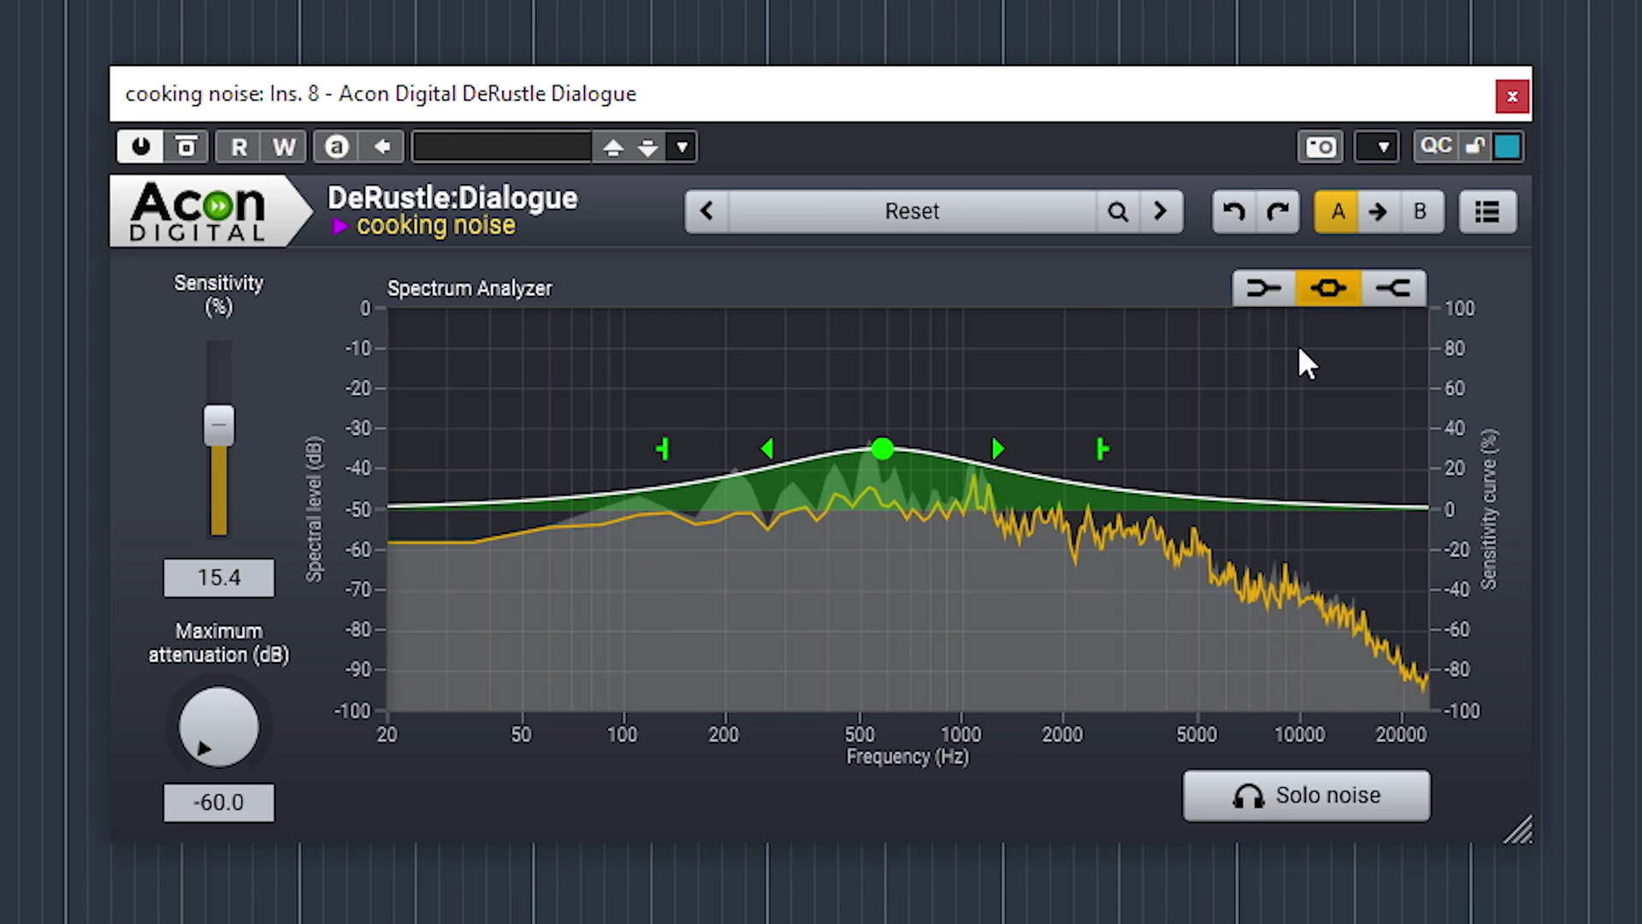
# Enable the high-frequency sensitivity shelf and try it at -94.6% near 2822 Hz, then at 83.9% near 3503 Hz.
pyautogui.click(1394, 291)
pyautogui.moveTo(1290, 512); pyautogui.dragTo(1136, 701)
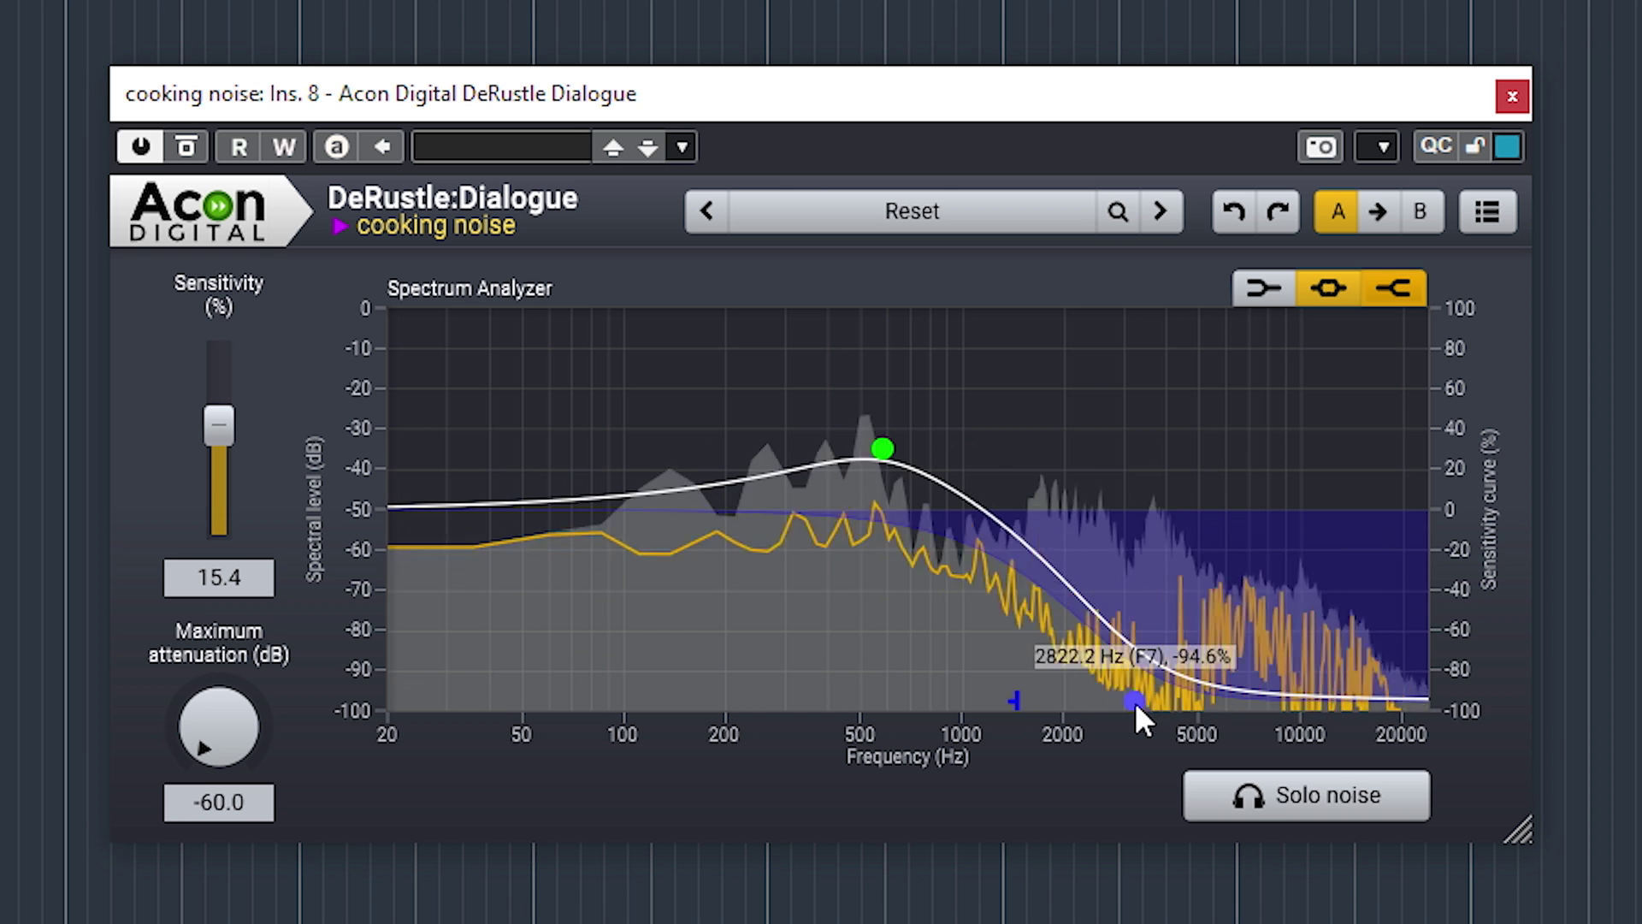
pyautogui.moveTo(1136, 702); pyautogui.dragTo(1168, 342)
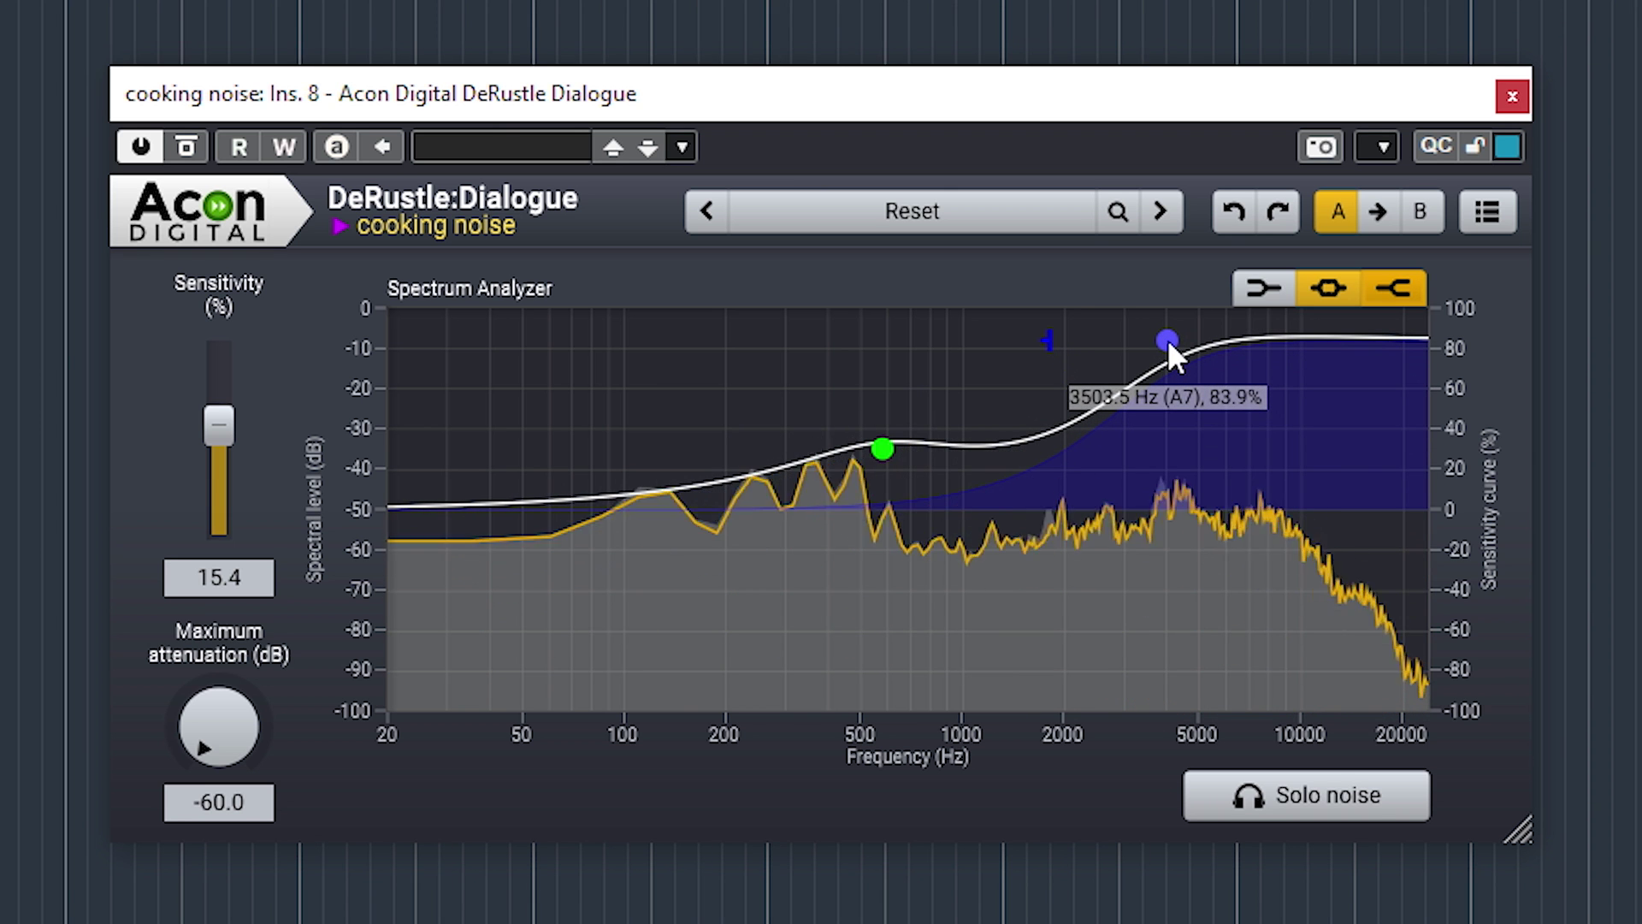
# Lower the high-frequency shelf to about -60%, and move the mid band slightly below 0% before raising it above its earlier boost.
pyautogui.moveTo(882, 449); pyautogui.dragTo(886, 523)
pyautogui.moveTo(1178, 326); pyautogui.dragTo(1208, 629)
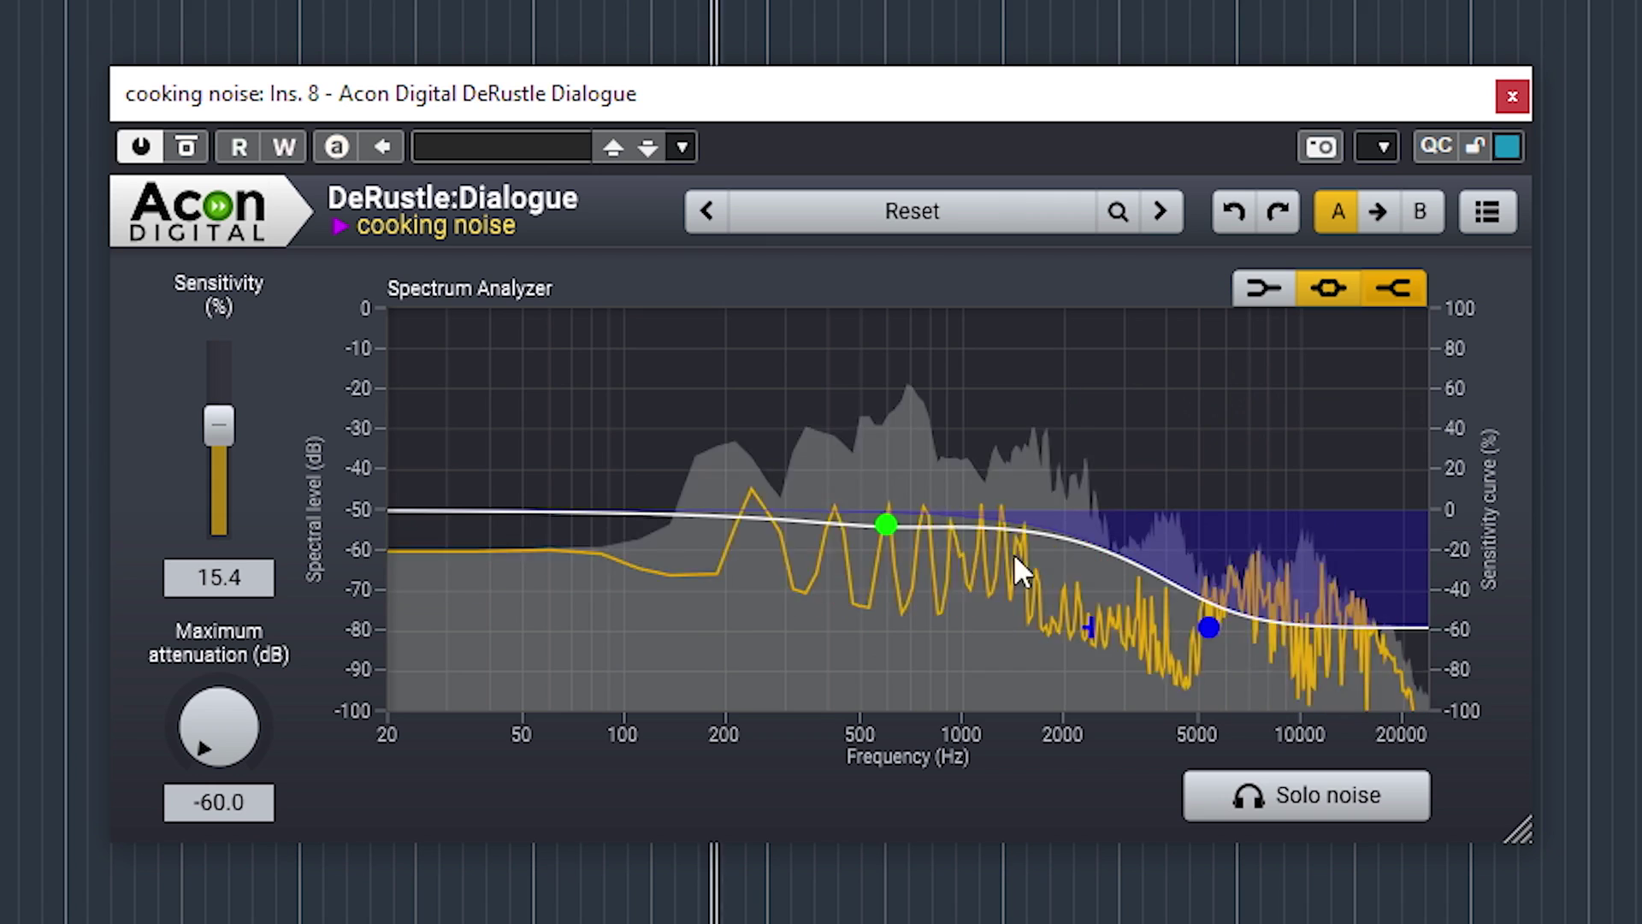
pyautogui.moveTo(888, 523); pyautogui.dragTo(922, 399)
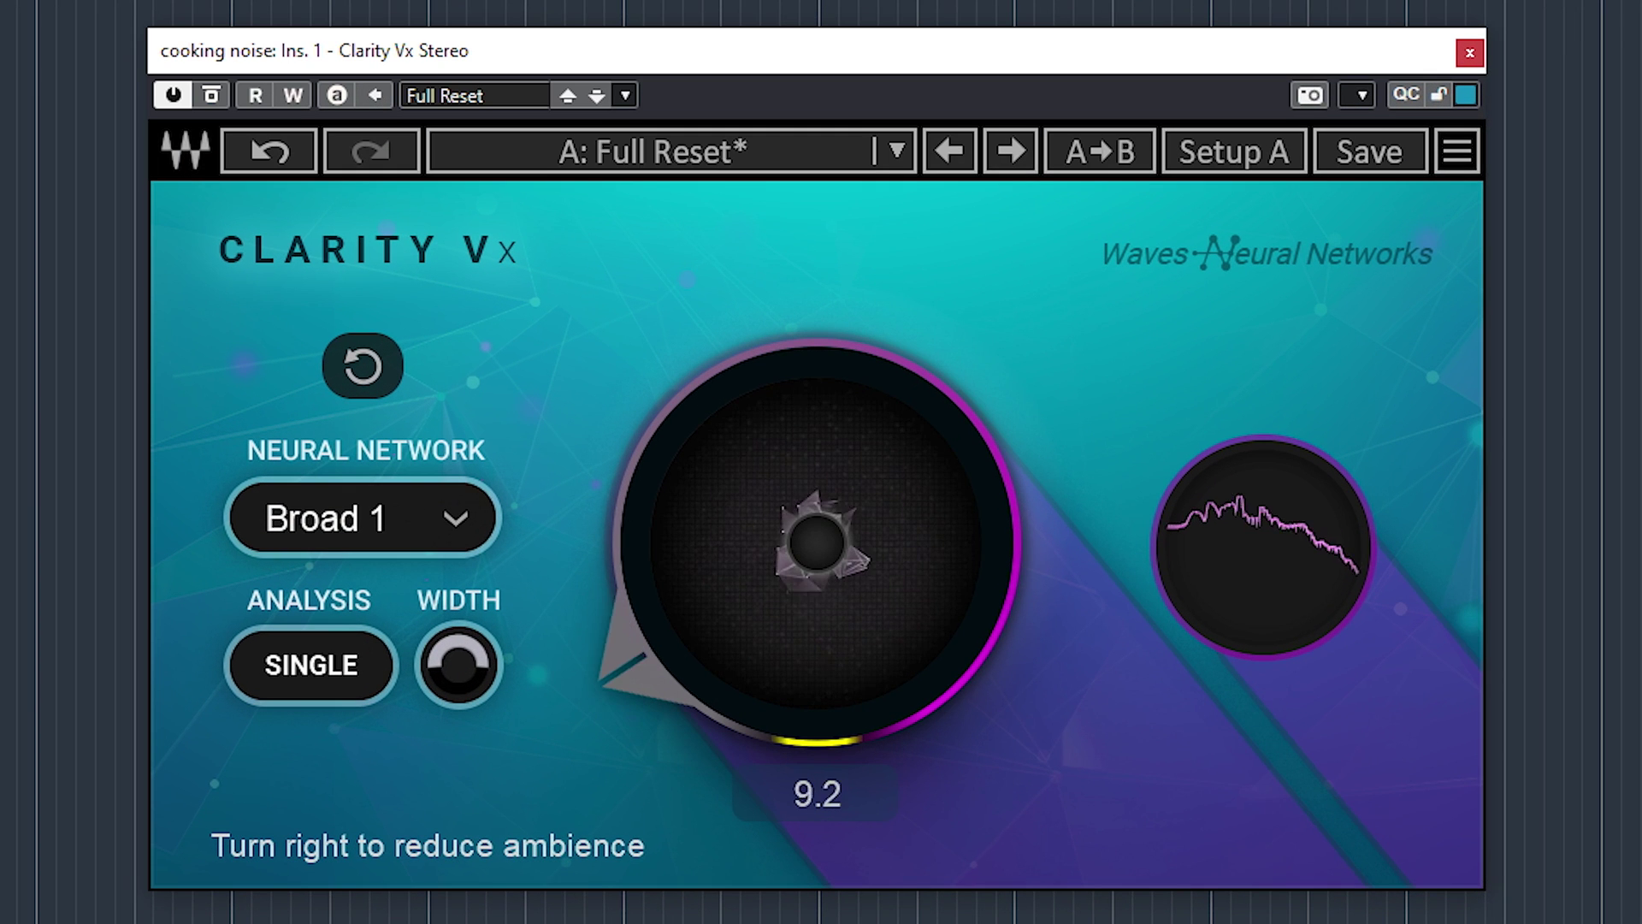
# Turn Clarity Vx's main dial from its low setting to nearly full ambience reduction for the paper rustle noise.
pyautogui.moveTo(816, 547); pyautogui.dragTo(817, 329)
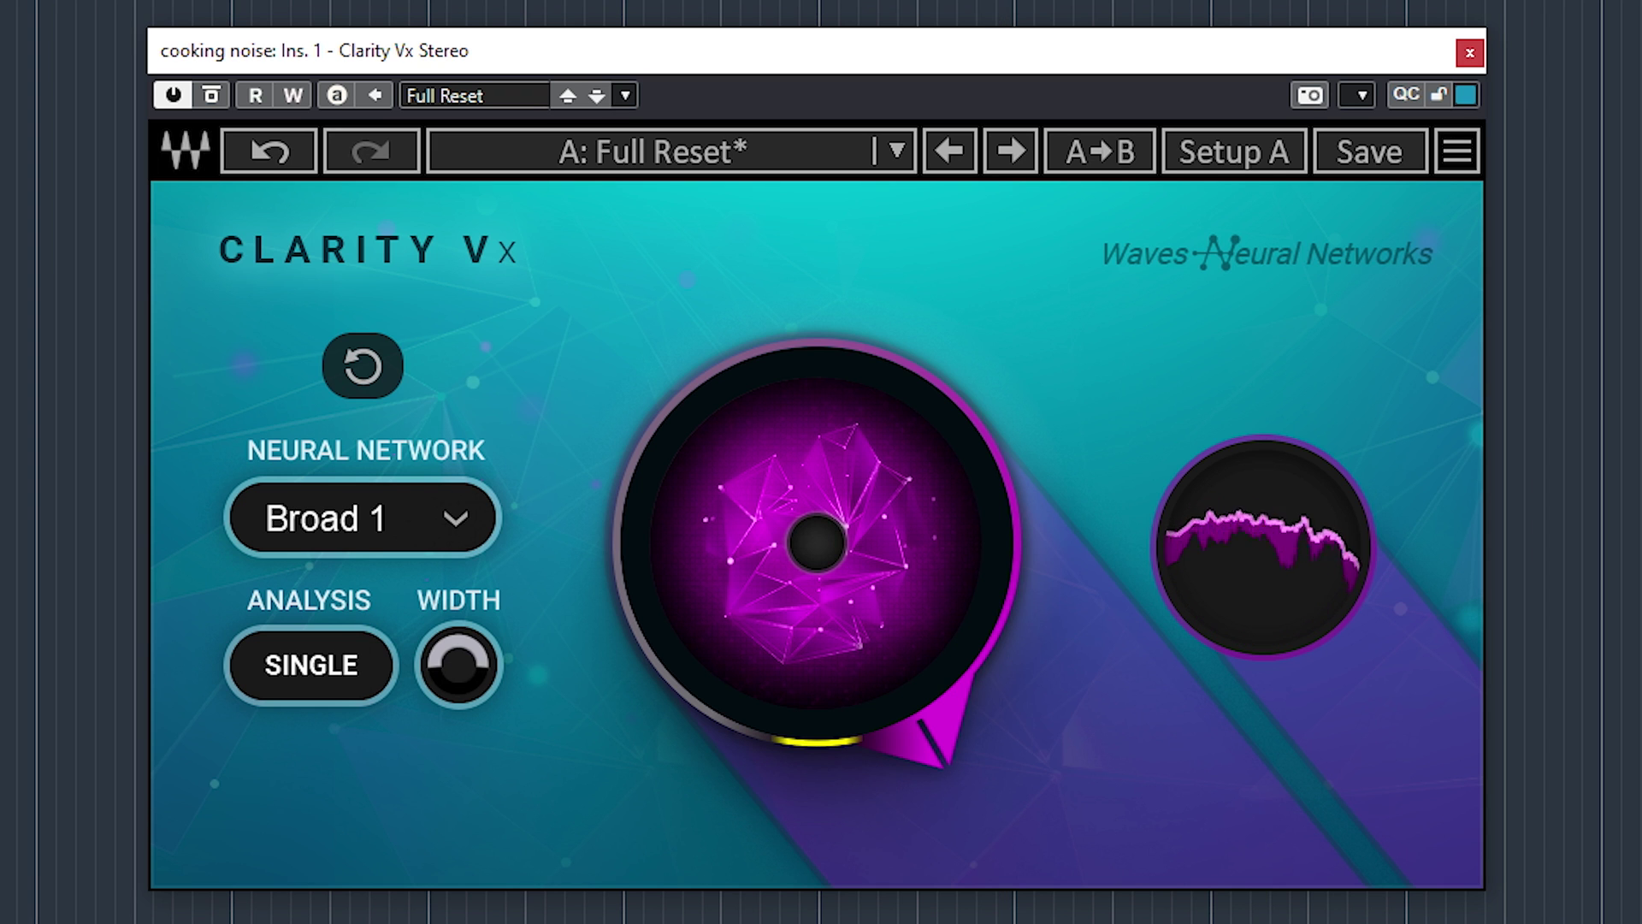
pyautogui.moveTo(657, 530)
pyautogui.mouseDown()
pyautogui.moveTo(657, 592)
pyautogui.moveTo(657, 532)
pyautogui.mouseUp()
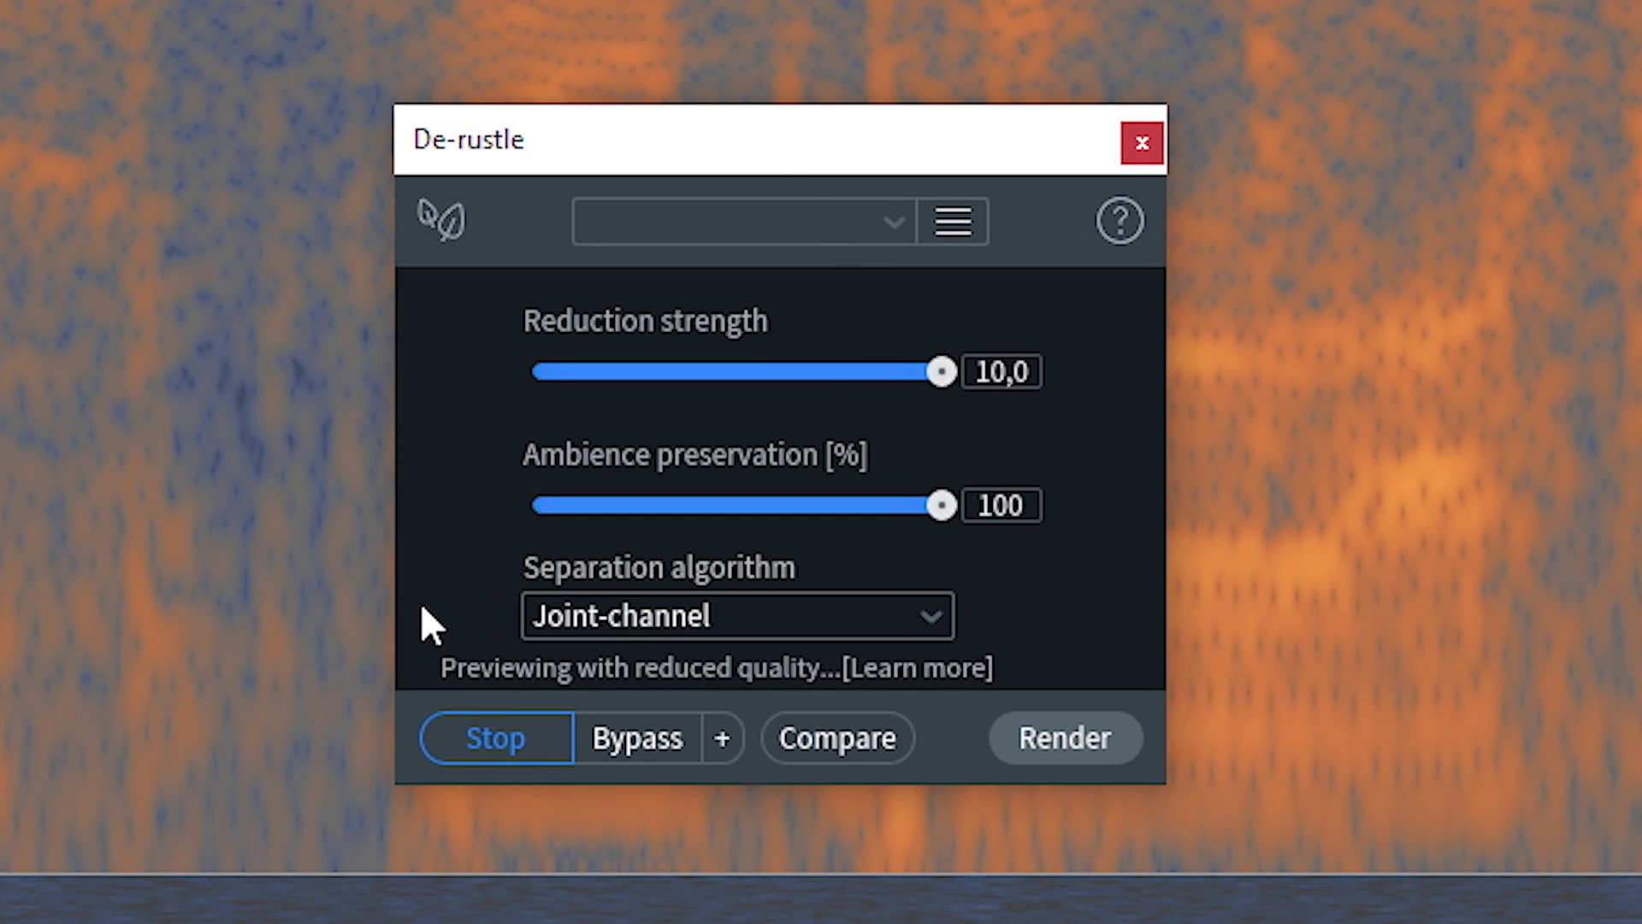
# Stop the running De-rustle preview in the RX audio editor.
pyautogui.click(513, 735)
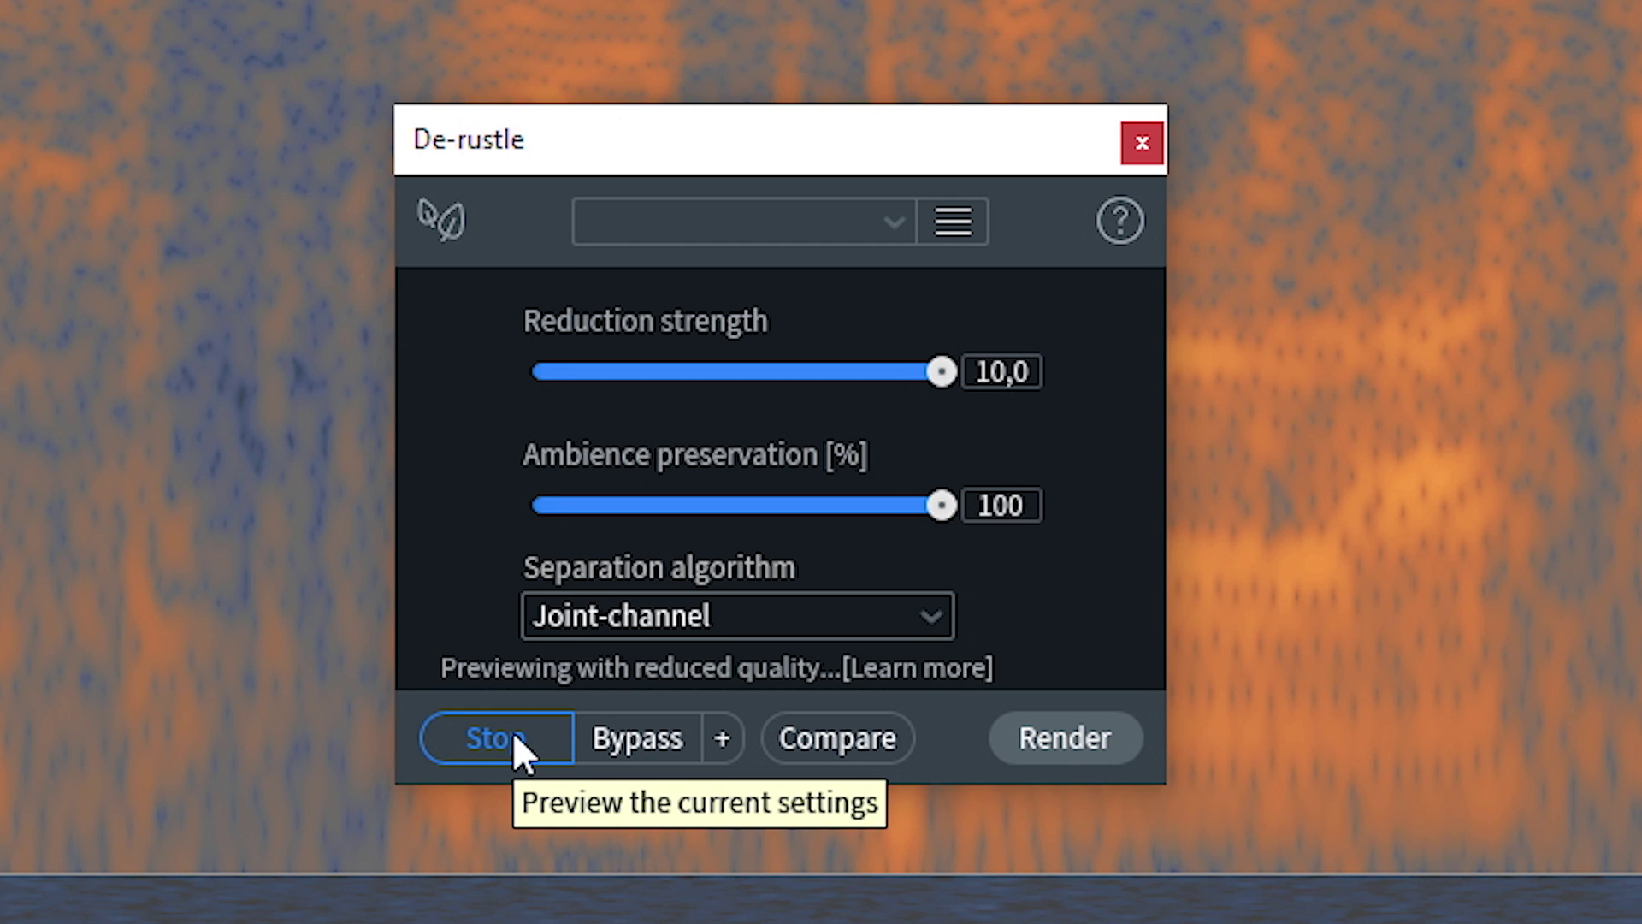
# Set De-rustle's ambience preservation to 0% and close it, and lower Dialogue Isolate's ambience preservation to its minimum.
pyautogui.moveTo(941, 505); pyautogui.dragTo(455, 541)
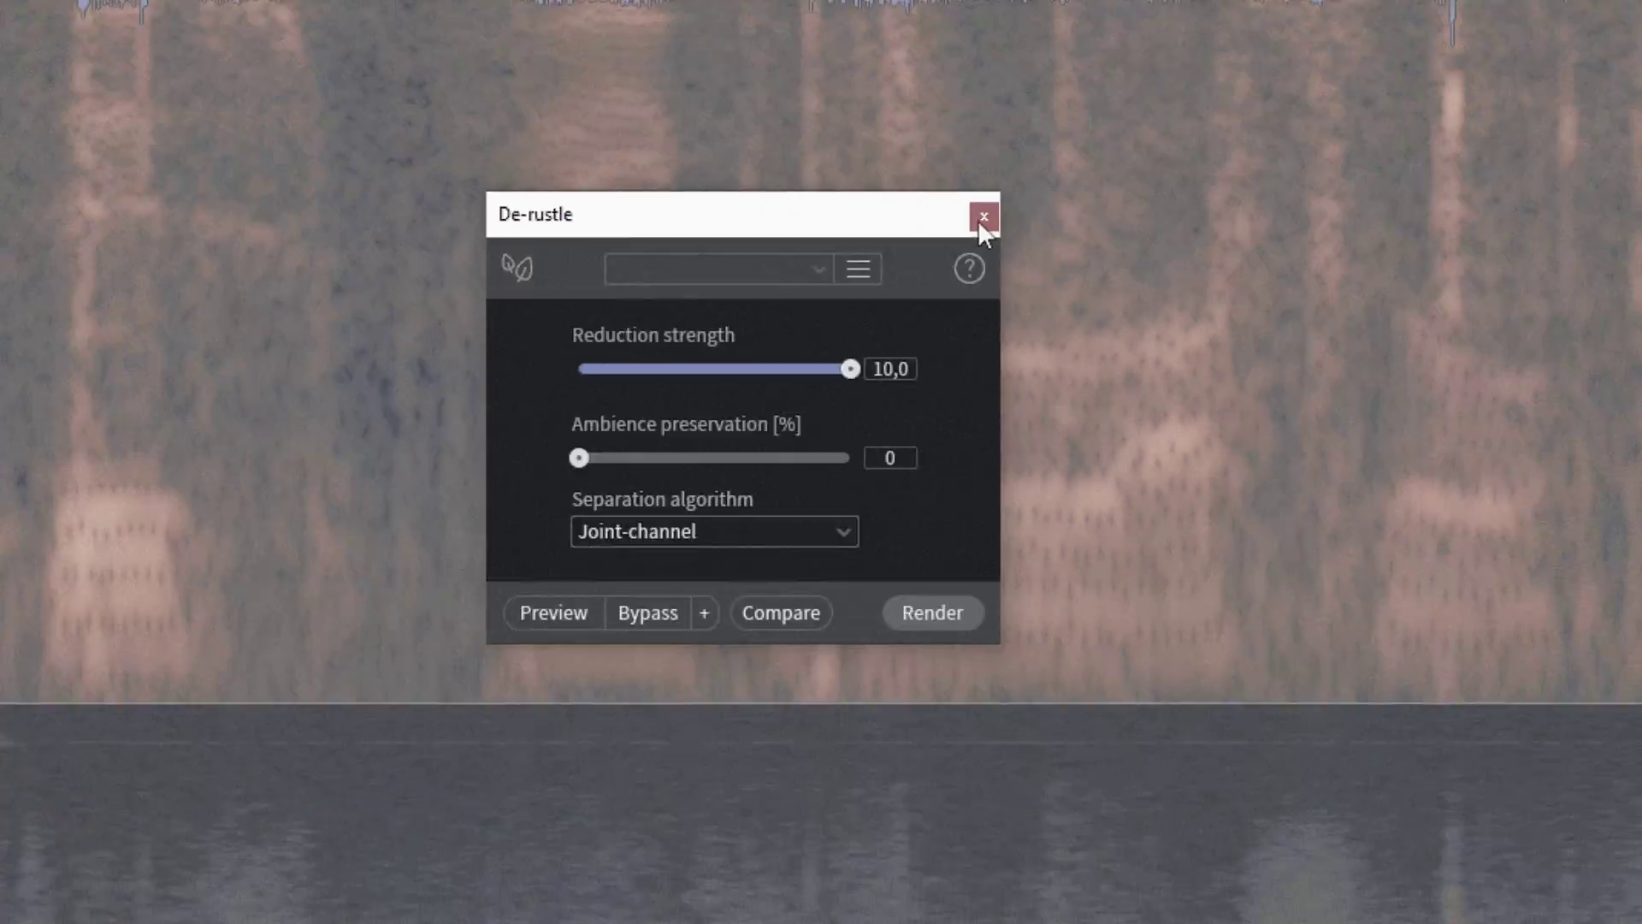
pyautogui.click(1142, 143)
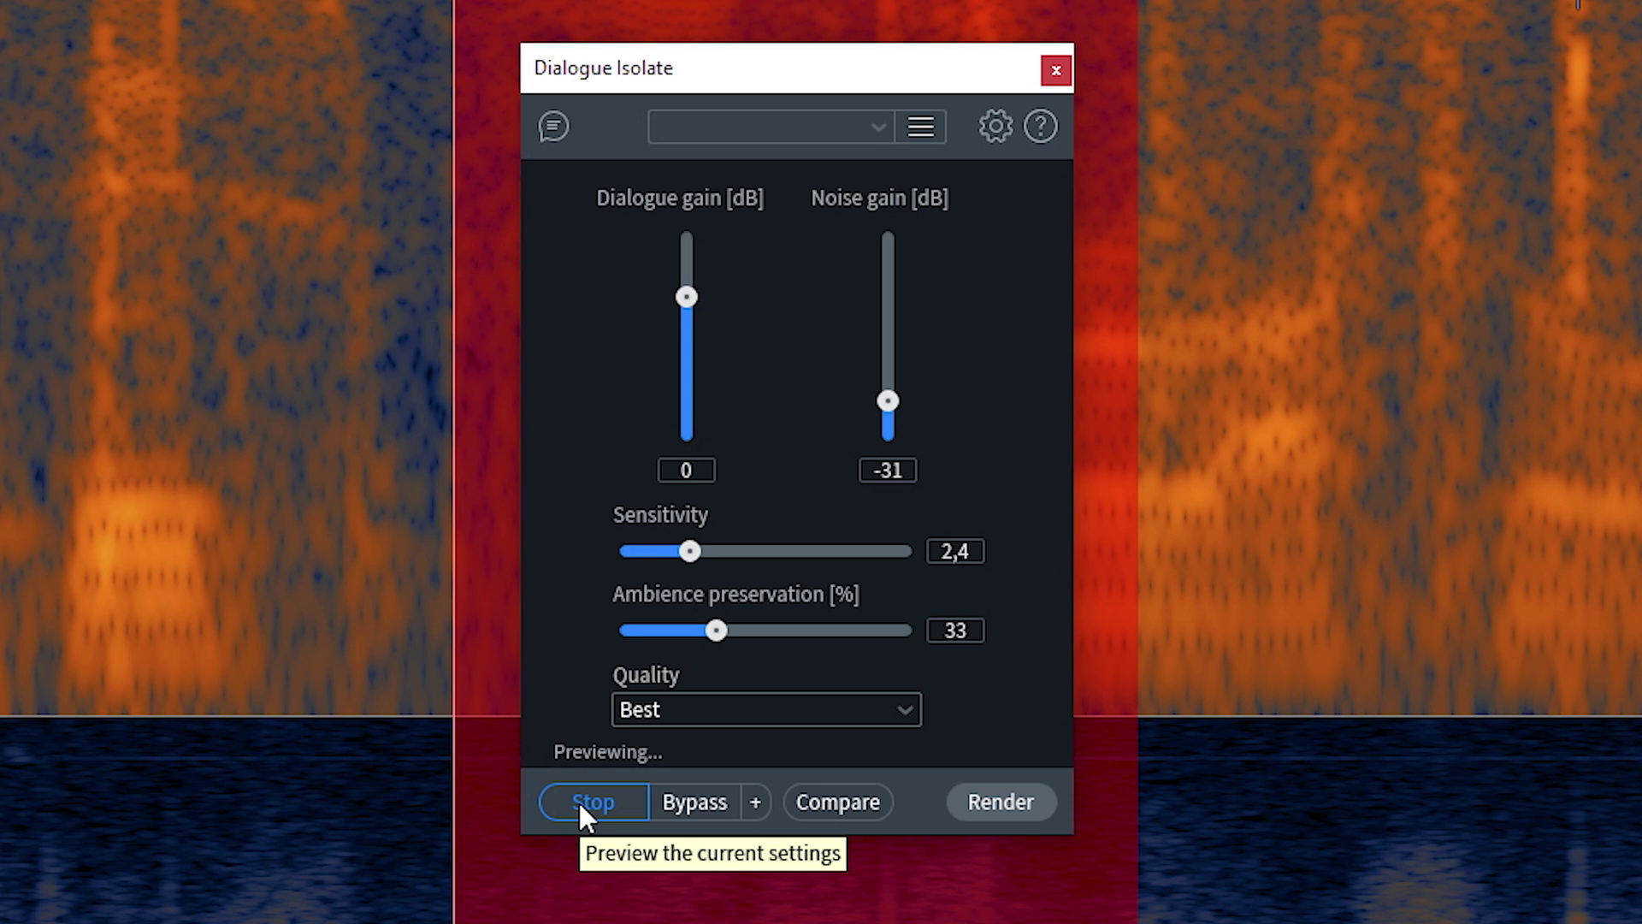
pyautogui.moveTo(717, 631); pyautogui.dragTo(516, 626)
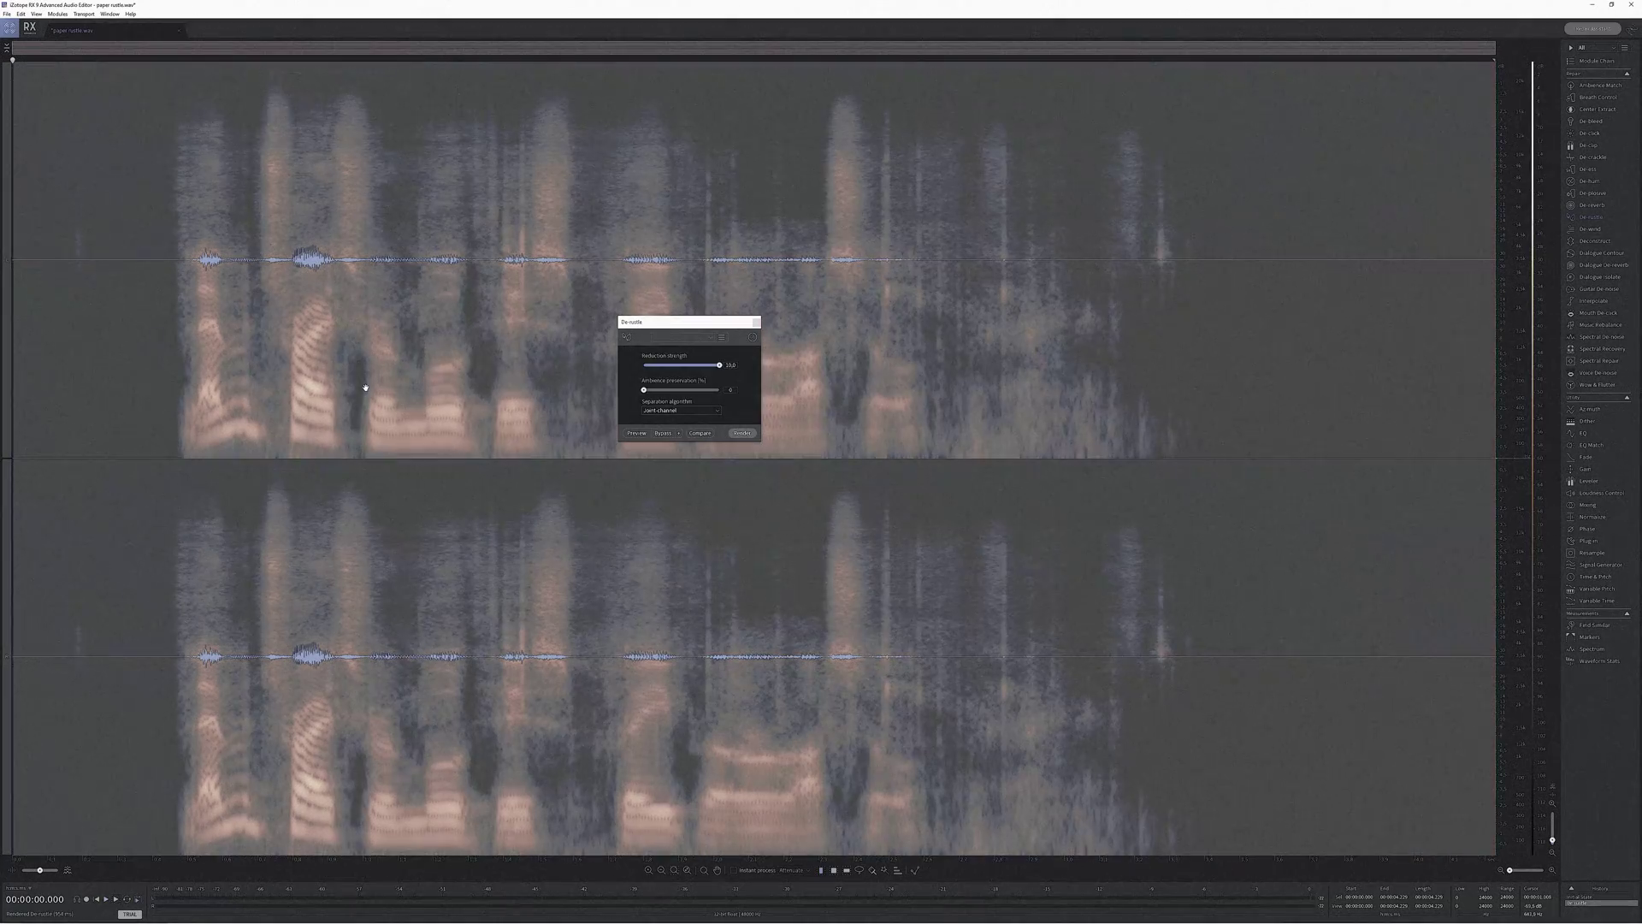
# Display the paper-rustle file as one merged spectrogram without the waveform, and lasso-select the narrow vertical rustle streak near 2.46 s.
pyautogui.click(7, 49)
pyautogui.moveTo(39, 870); pyautogui.dragTo(48, 872)
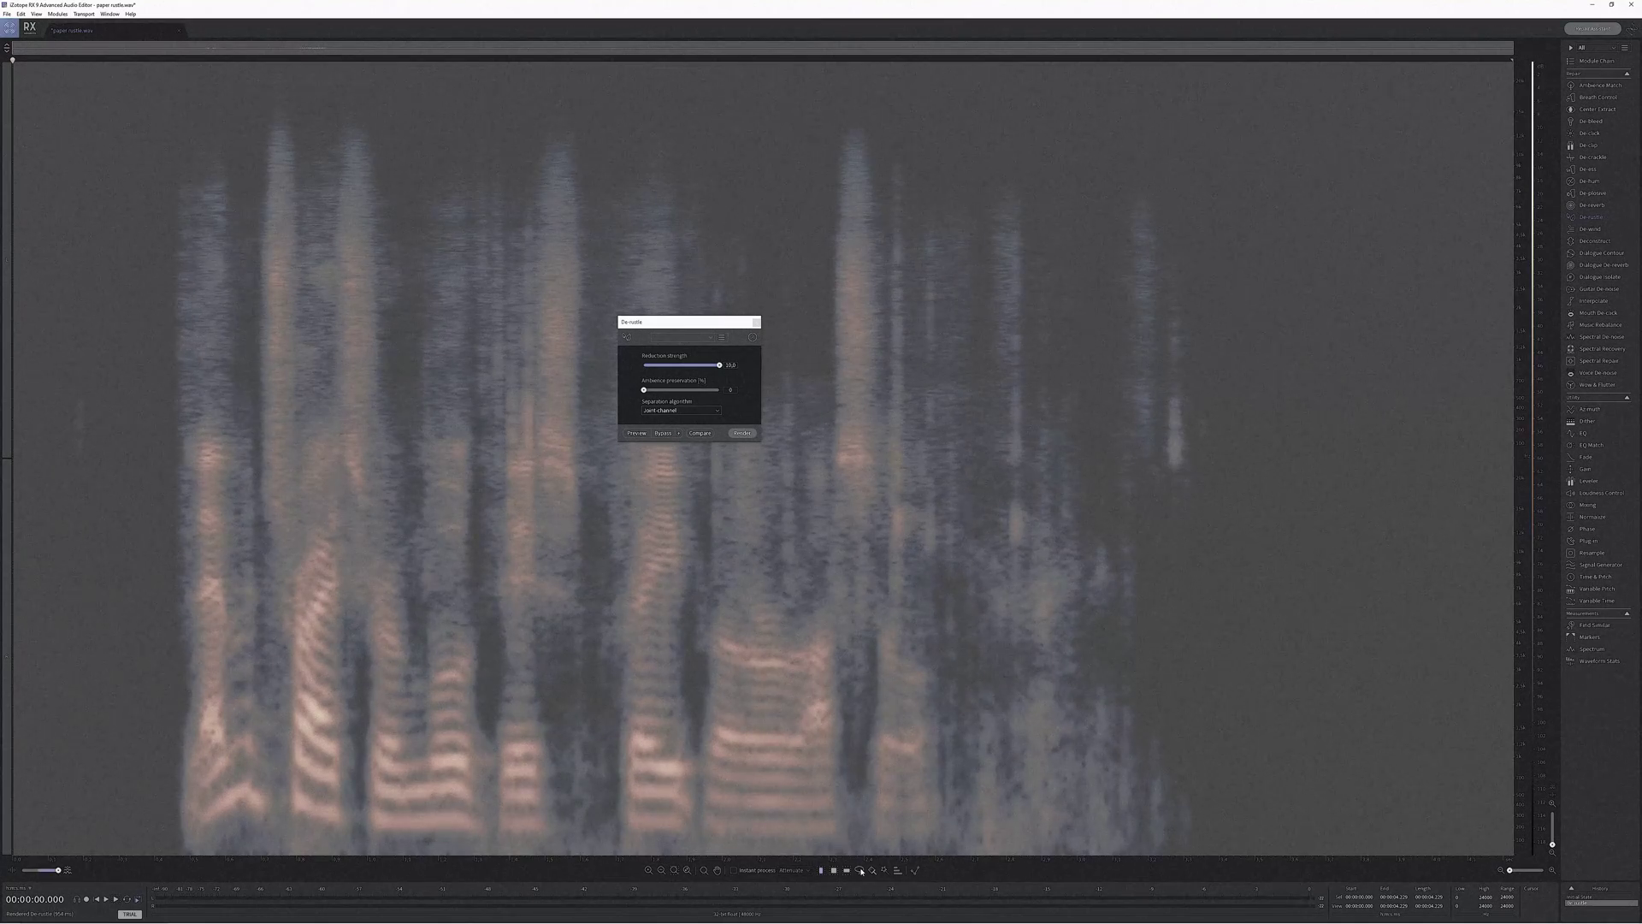
pyautogui.click(919, 246)
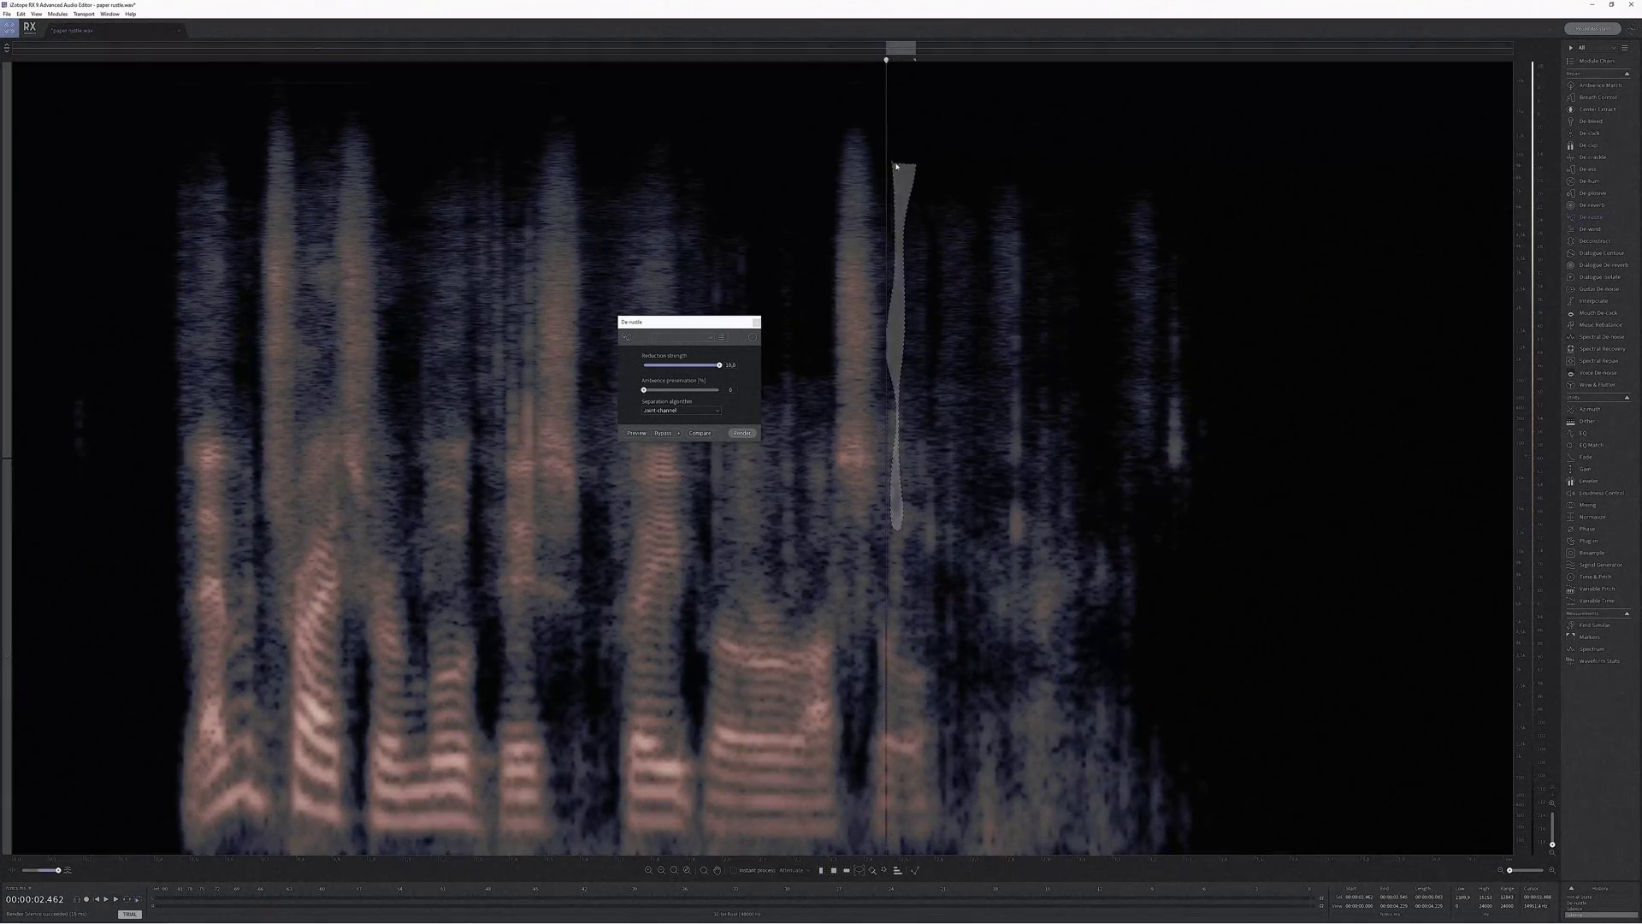
# Play the recording from just before the speech, and delete a selected patch of rustle noise in the spectrogram.
pyautogui.click(136, 202)
pyautogui.press('space')
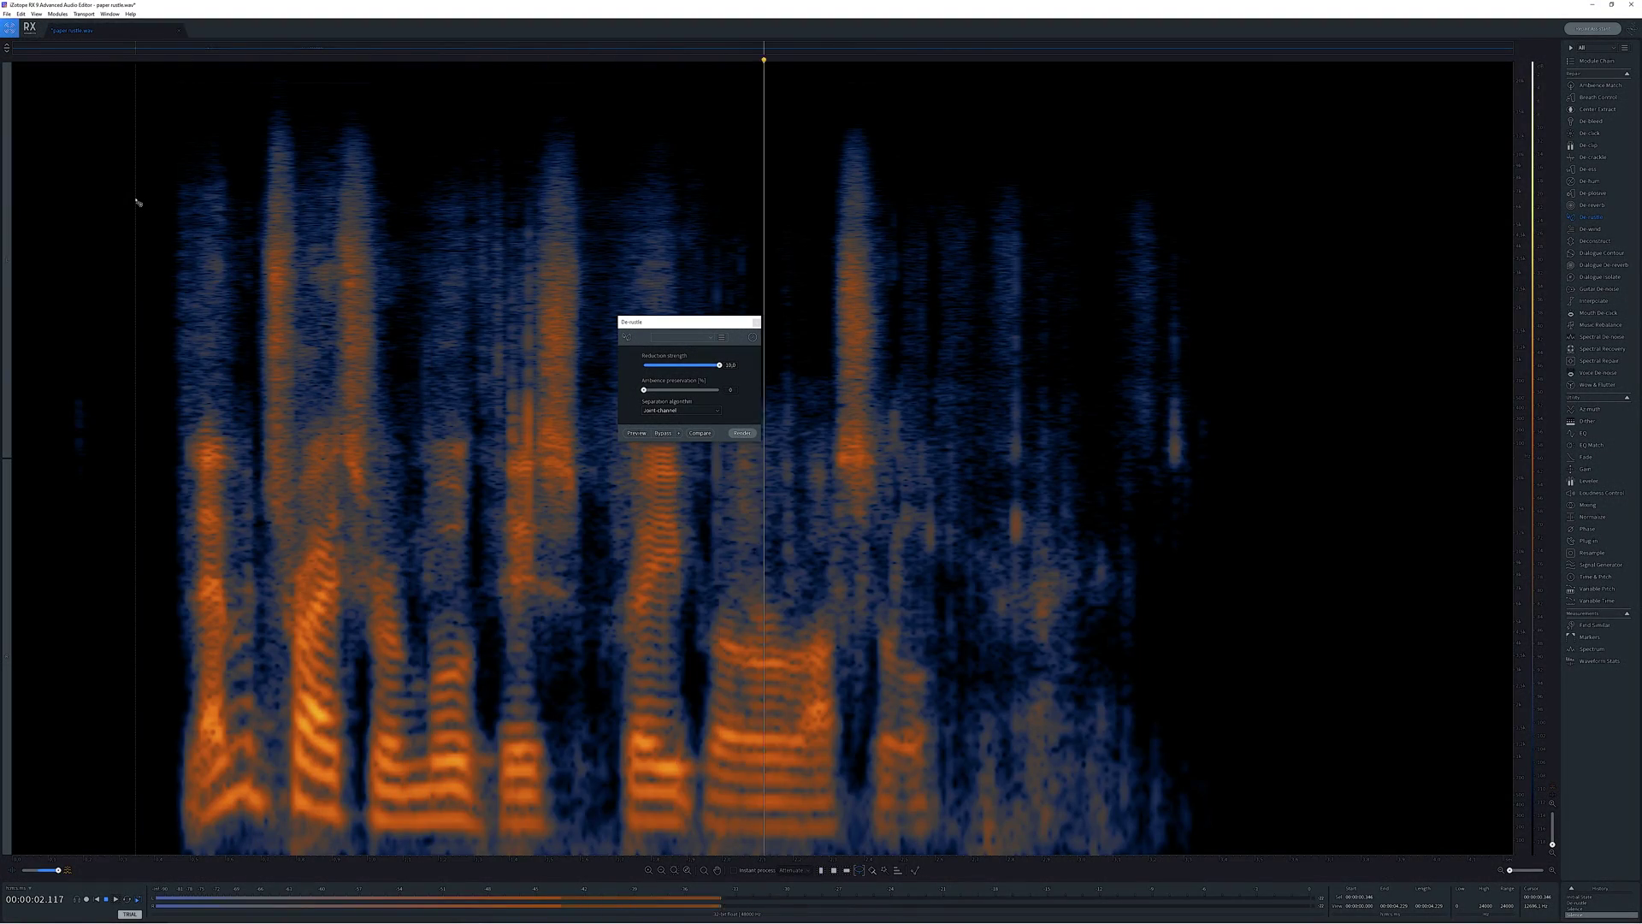
pyautogui.moveTo(513, 451); pyautogui.dragTo(514, 452)
pyautogui.press('Delete')
pyautogui.click(409, 144)
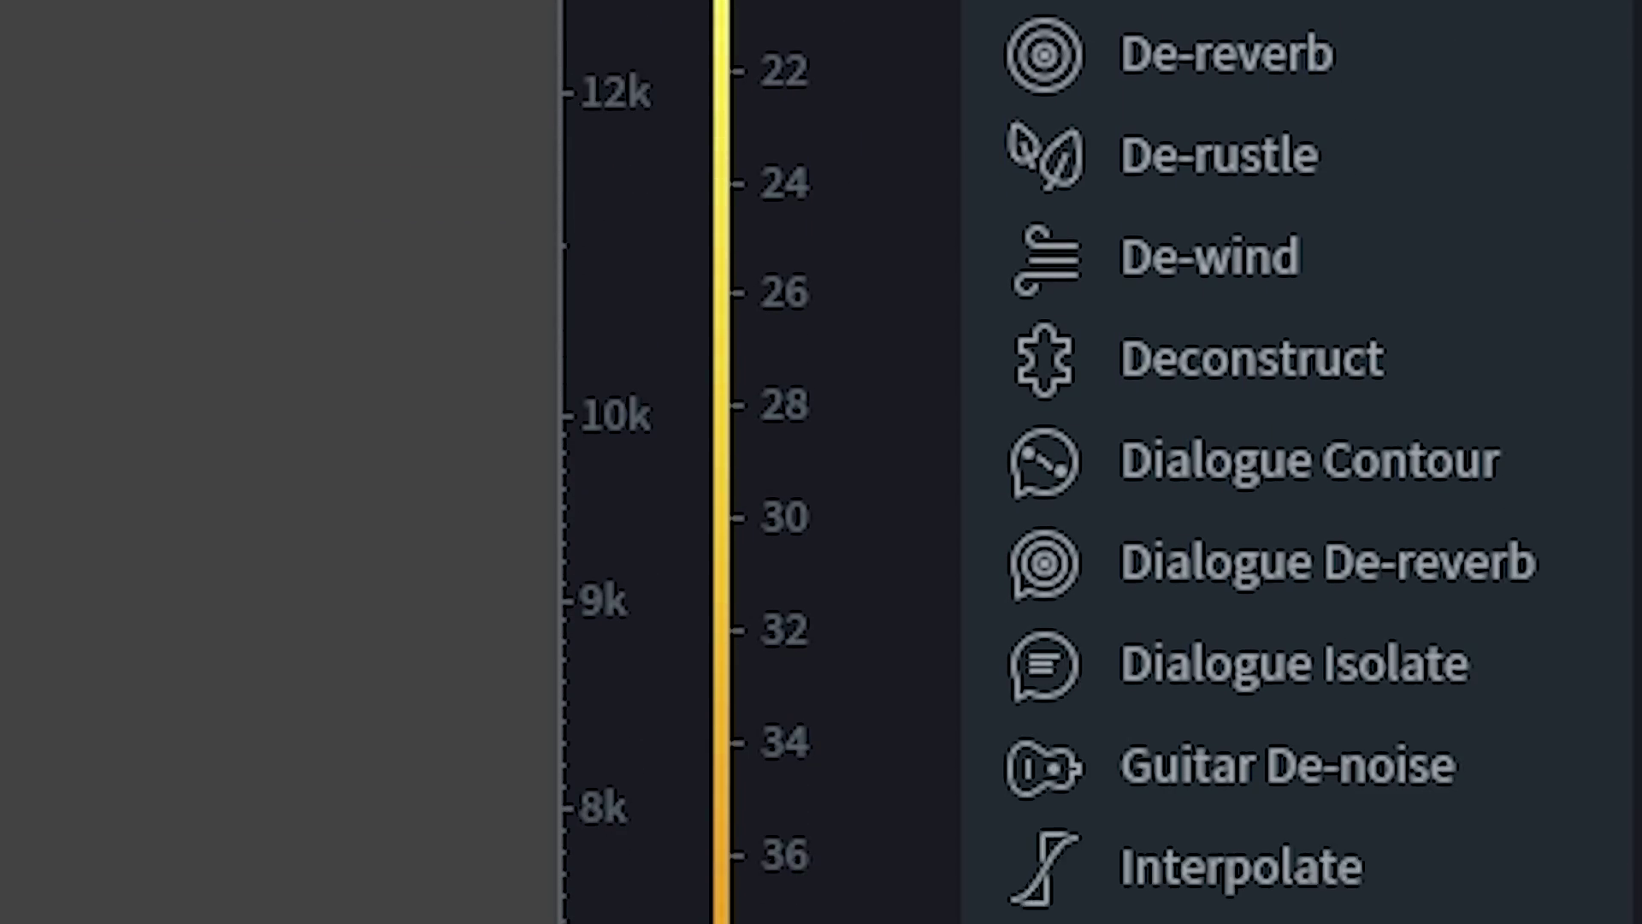
pyautogui.click(1166, 696)
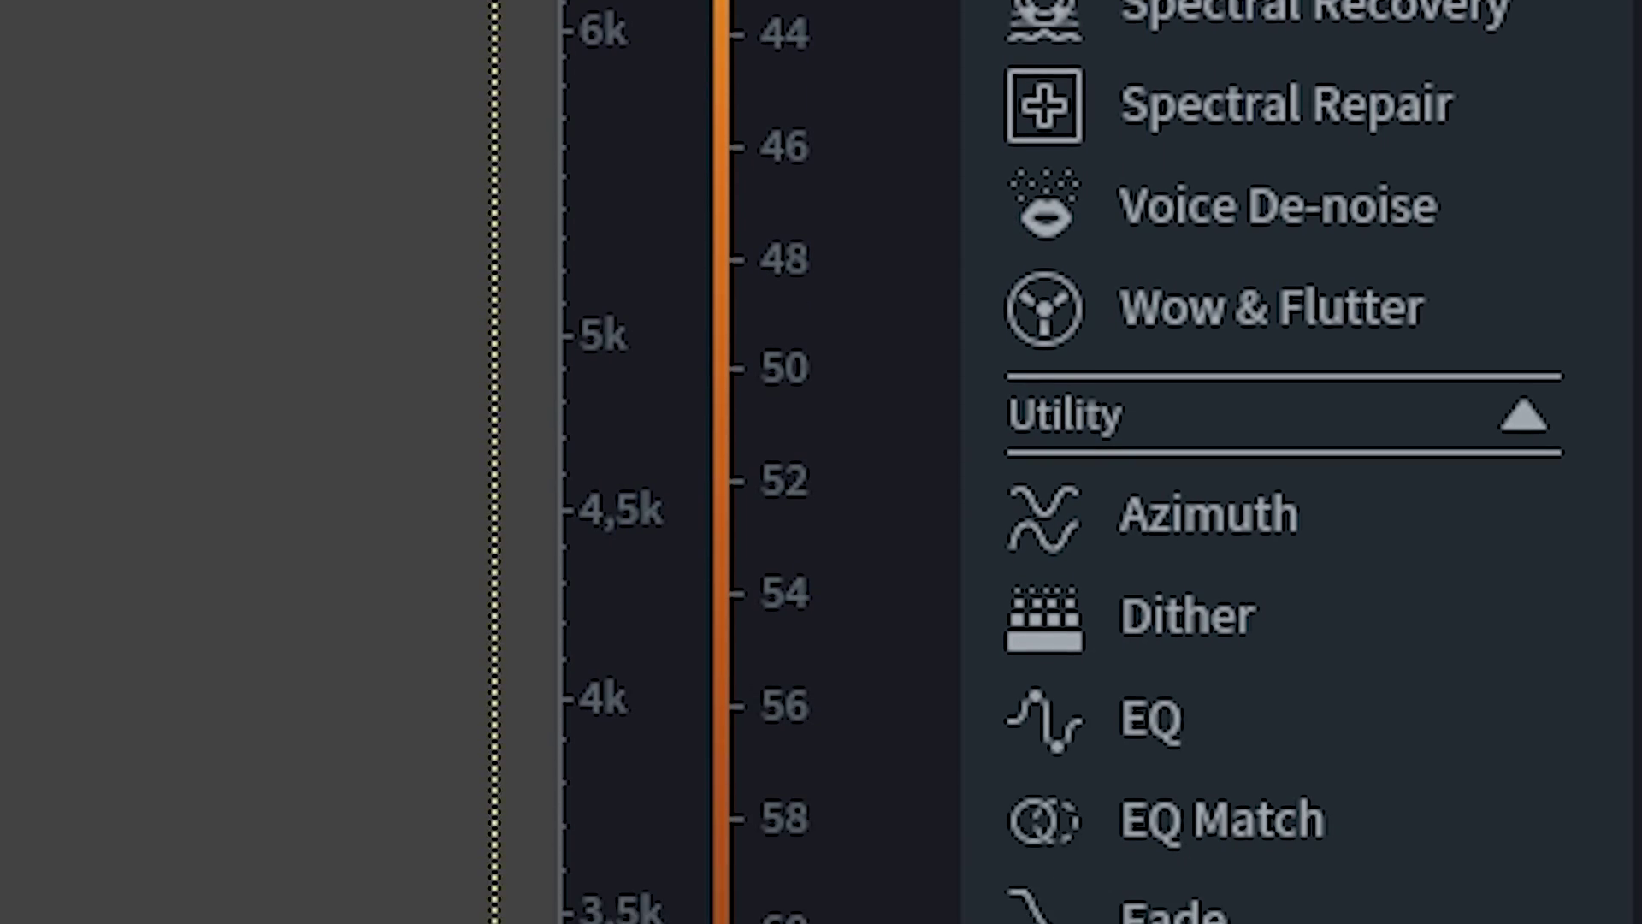